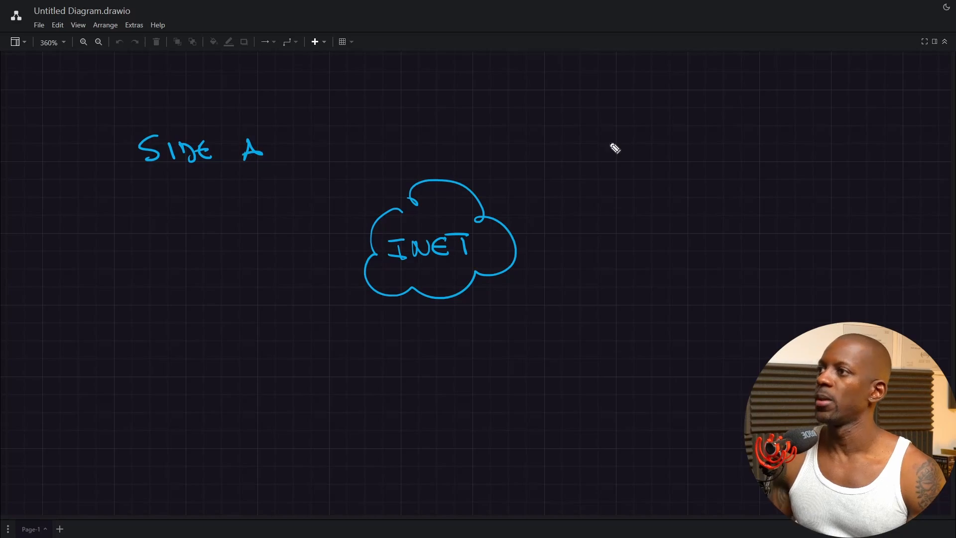
Finish the SIDE A heading and write SIDE B on the right of the sketch
{"action": "mouse_move", "coordinate": [666, 130]}
{"action": "left_mouse_down"}
{"action": "mouse_move", "coordinate": [643, 147]}
{"action": "mouse_move", "coordinate": [687, 149]}
{"action": "left_mouse_up"}
{"action": "mouse_move", "coordinate": [680, 133]}
{"action": "left_mouse_down"}
{"action": "mouse_move", "coordinate": [695, 151]}
{"action": "mouse_move", "coordinate": [713, 141]}
{"action": "mouse_move", "coordinate": [720, 150]}
{"action": "left_mouse_up"}
{"action": "left_click_drag", "start_coordinate": [703, 141], "coordinate": [747, 152]}
{"action": "left_click_drag", "start_coordinate": [744, 131], "coordinate": [762, 152]}
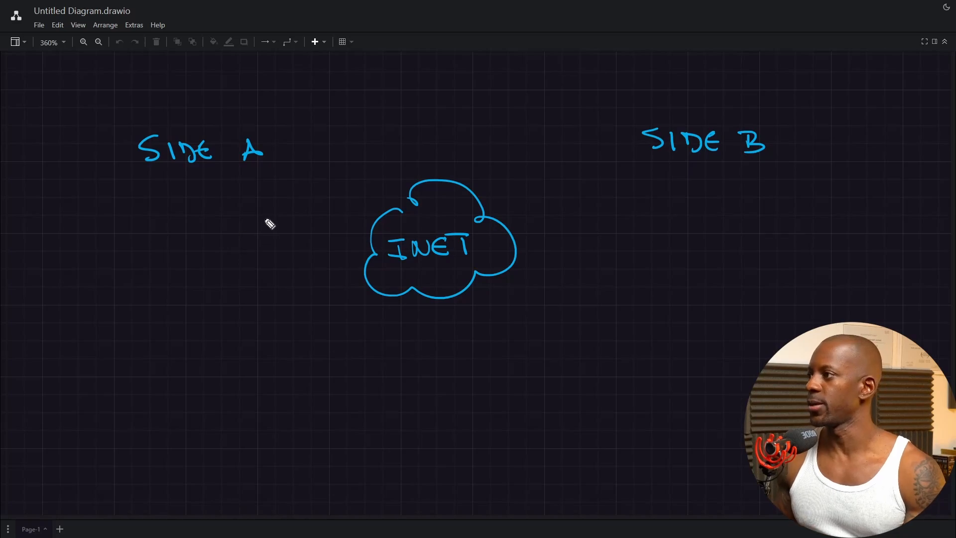
Sketch a gridded firewall box under SIDE A and label it FGT-1
{"action": "left_click_drag", "start_coordinate": [258, 210], "coordinate": [209, 254]}
{"action": "left_click_drag", "start_coordinate": [222, 215], "coordinate": [220, 249]}
{"action": "mouse_move", "coordinate": [234, 211]}
{"action": "left_mouse_down"}
{"action": "mouse_move", "coordinate": [232, 245]}
{"action": "mouse_move", "coordinate": [251, 228]}
{"action": "left_mouse_up"}
{"action": "left_click_drag", "start_coordinate": [209, 246], "coordinate": [255, 243]}
{"action": "mouse_move", "coordinate": [221, 179]}
{"action": "left_mouse_down"}
{"action": "mouse_move", "coordinate": [201, 201]}
{"action": "mouse_move", "coordinate": [215, 189]}
{"action": "left_mouse_up"}
{"action": "mouse_move", "coordinate": [235, 182]}
{"action": "left_mouse_down"}
{"action": "mouse_move", "coordinate": [222, 188]}
{"action": "mouse_move", "coordinate": [250, 199]}
{"action": "mouse_move", "coordinate": [257, 180]}
{"action": "left_mouse_up"}
{"action": "mouse_move", "coordinate": [258, 194]}
{"action": "left_mouse_down"}
{"action": "mouse_move", "coordinate": [285, 198]}
{"action": "mouse_move", "coordinate": [365, 244]}
{"action": "left_mouse_up"}
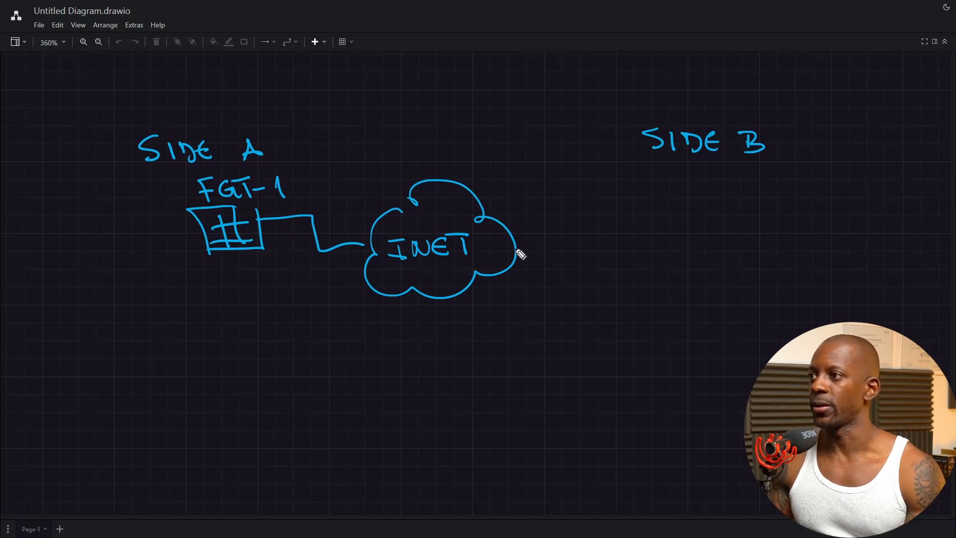
Link INET to a Side B firewall labelled CP and draw its inside link
{"action": "mouse_move", "coordinate": [517, 249]}
{"action": "left_mouse_down"}
{"action": "mouse_move", "coordinate": [590, 248]}
{"action": "mouse_move", "coordinate": [594, 264]}
{"action": "left_mouse_up"}
{"action": "mouse_move", "coordinate": [593, 221]}
{"action": "left_mouse_down"}
{"action": "mouse_move", "coordinate": [629, 222]}
{"action": "mouse_move", "coordinate": [648, 274]}
{"action": "mouse_move", "coordinate": [617, 261]}
{"action": "mouse_move", "coordinate": [637, 246]}
{"action": "mouse_move", "coordinate": [600, 250]}
{"action": "left_mouse_up"}
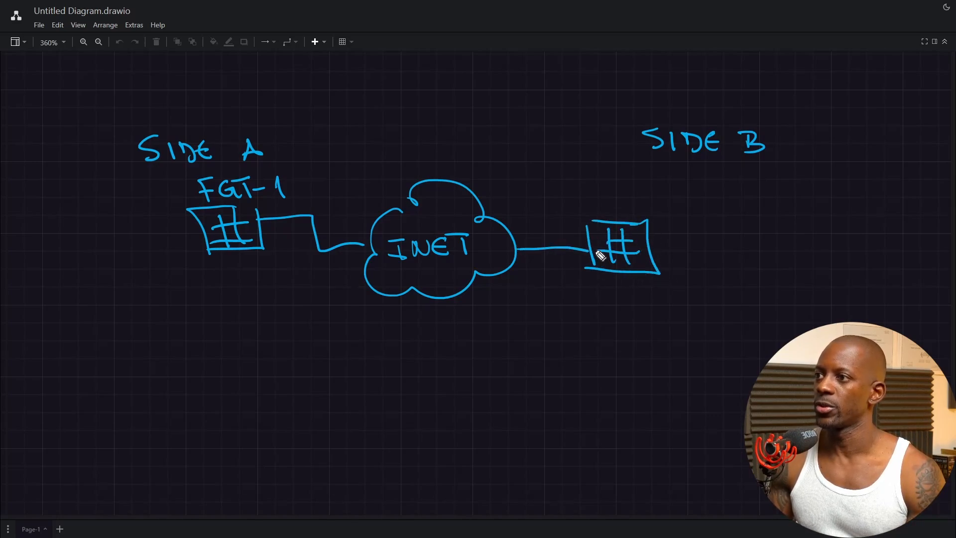
{"action": "mouse_move", "coordinate": [596, 195]}
{"action": "left_mouse_down"}
{"action": "mouse_move", "coordinate": [598, 208]}
{"action": "mouse_move", "coordinate": [607, 202]}
{"action": "left_mouse_up"}
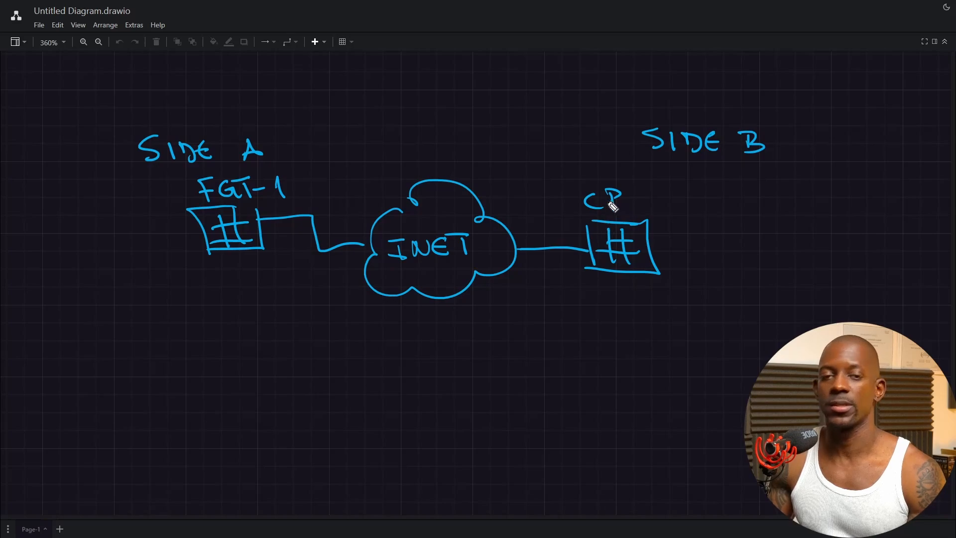
{"action": "left_click_drag", "start_coordinate": [649, 247], "coordinate": [700, 250]}
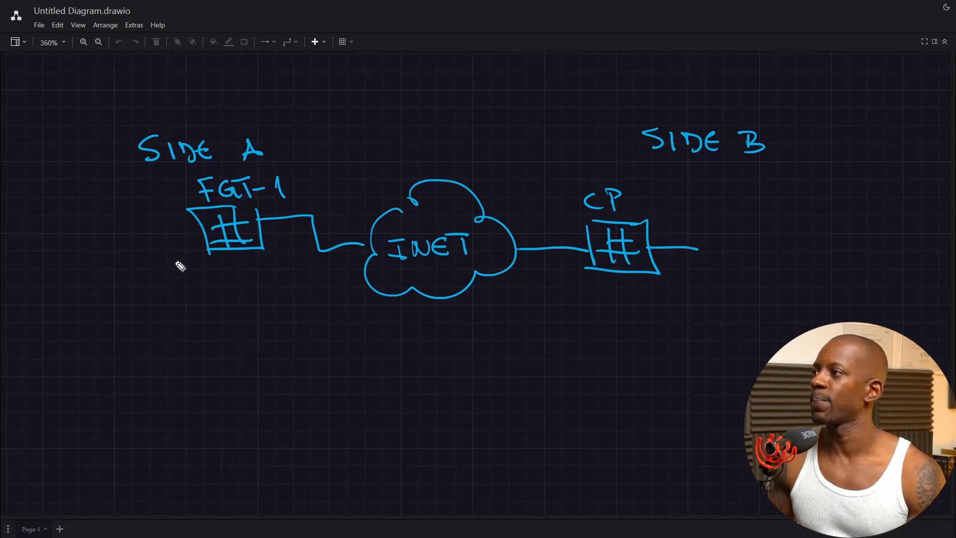
Draw both LAN segments and label the subnets 192.168.1.0/24 and 192.168.2.0/24
{"action": "left_click_drag", "start_coordinate": [206, 239], "coordinate": [145, 249]}
{"action": "left_click_drag", "start_coordinate": [135, 211], "coordinate": [159, 346]}
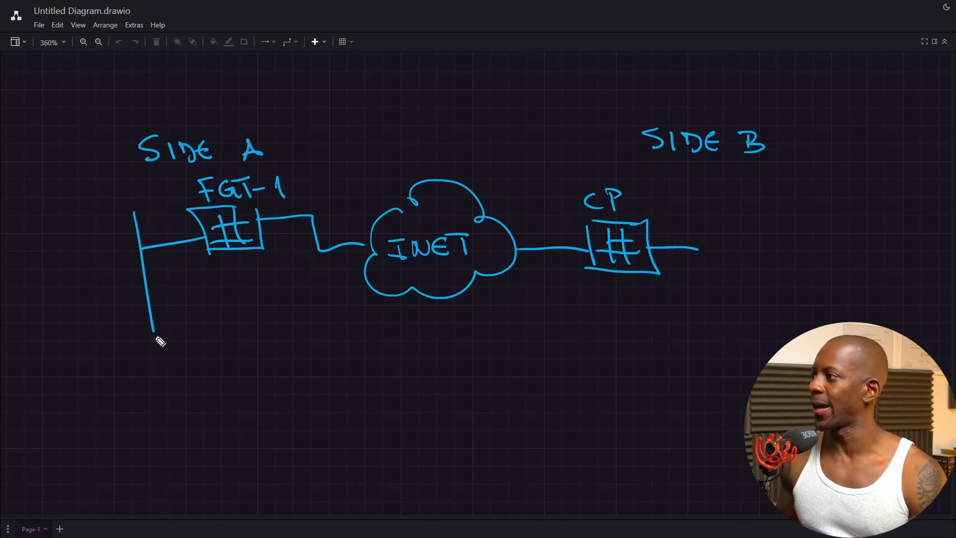
{"action": "mouse_move", "coordinate": [19, 214]}
{"action": "left_mouse_down"}
{"action": "mouse_move", "coordinate": [72, 219]}
{"action": "mouse_move", "coordinate": [133, 175]}
{"action": "mouse_move", "coordinate": [167, 192]}
{"action": "left_mouse_up"}
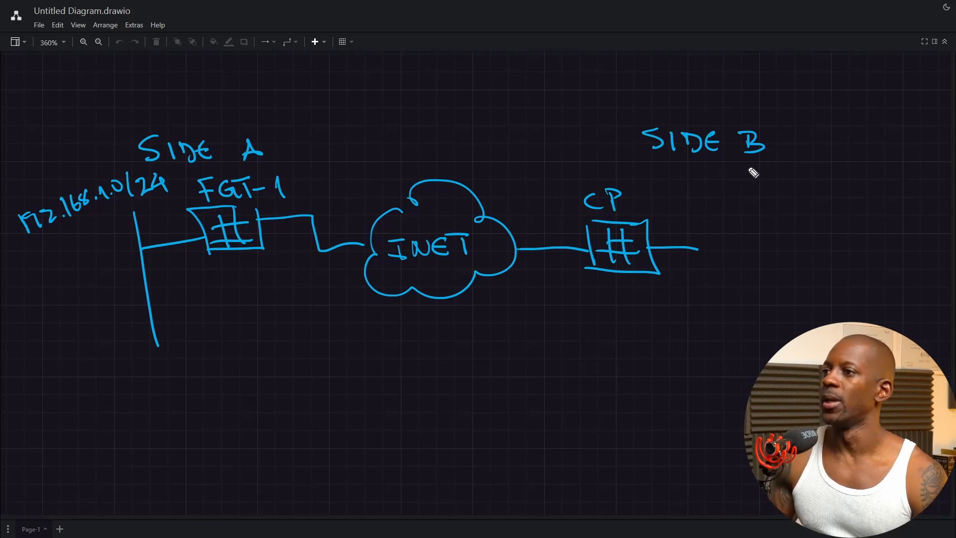
{"action": "left_click_drag", "start_coordinate": [692, 218], "coordinate": [692, 310]}
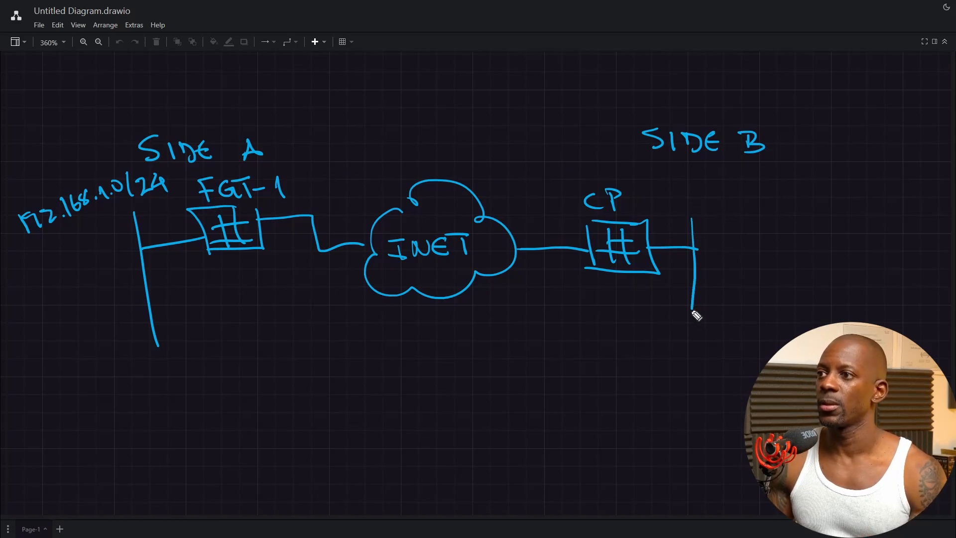
{"action": "mouse_move", "coordinate": [707, 188]}
{"action": "left_mouse_down"}
{"action": "mouse_move", "coordinate": [709, 209]}
{"action": "mouse_move", "coordinate": [734, 194]}
{"action": "mouse_move", "coordinate": [745, 205]}
{"action": "mouse_move", "coordinate": [766, 187]}
{"action": "mouse_move", "coordinate": [785, 206]}
{"action": "mouse_move", "coordinate": [845, 181]}
{"action": "mouse_move", "coordinate": [877, 203]}
{"action": "left_mouse_up"}
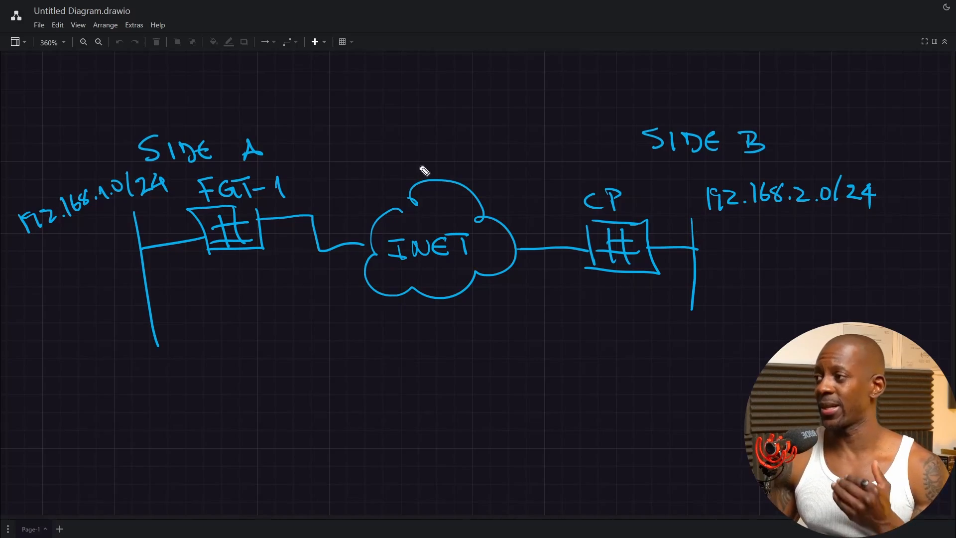
Sketch a firewall below FGT-1, label it FGT-2 and connect it to INET
{"action": "mouse_move", "coordinate": [276, 322]}
{"action": "left_mouse_down"}
{"action": "mouse_move", "coordinate": [289, 367]}
{"action": "mouse_move", "coordinate": [258, 311]}
{"action": "mouse_move", "coordinate": [241, 337]}
{"action": "mouse_move", "coordinate": [275, 332]}
{"action": "mouse_move", "coordinate": [220, 359]}
{"action": "left_mouse_up"}
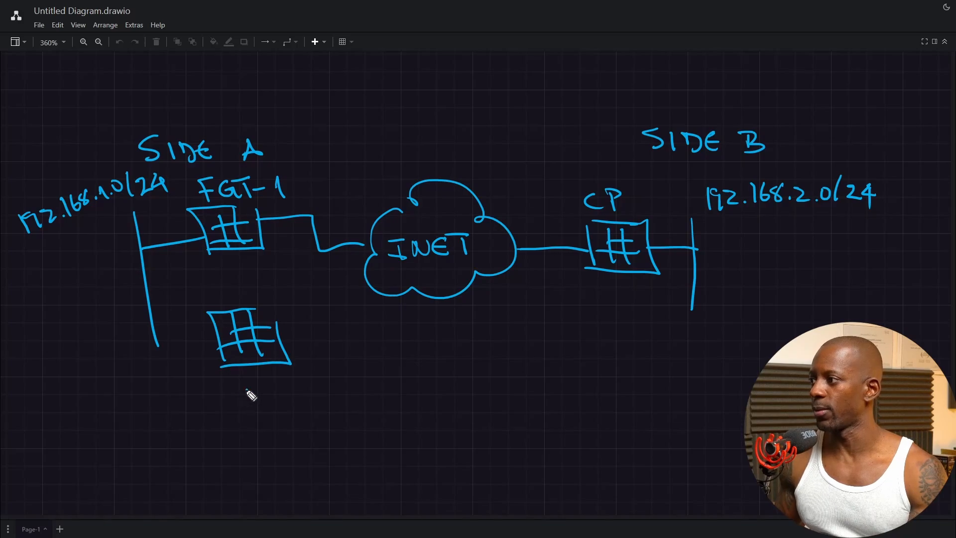
{"action": "mouse_move", "coordinate": [230, 391]}
{"action": "left_mouse_down"}
{"action": "mouse_move", "coordinate": [241, 405]}
{"action": "mouse_move", "coordinate": [286, 413]}
{"action": "mouse_move", "coordinate": [298, 387]}
{"action": "mouse_move", "coordinate": [321, 405]}
{"action": "left_mouse_up"}
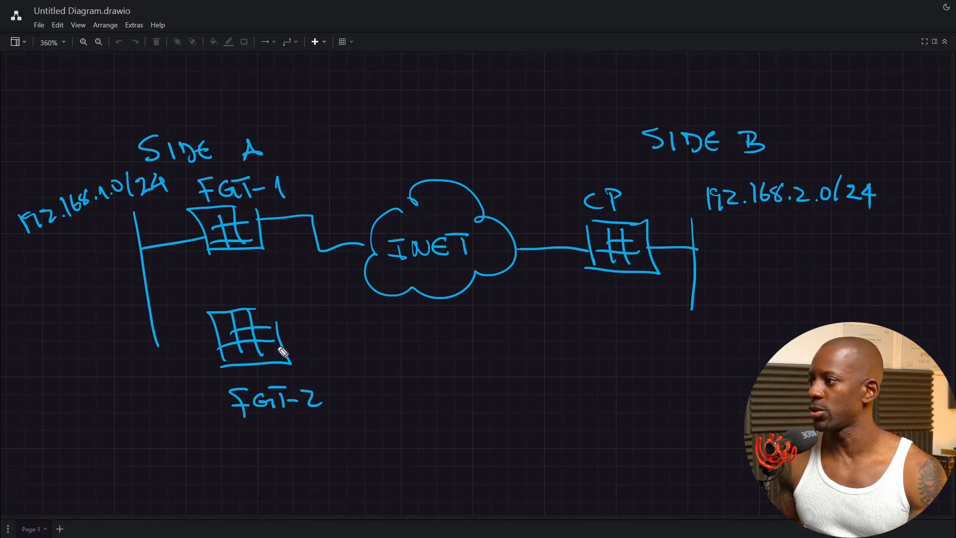
{"action": "mouse_move", "coordinate": [280, 343]}
{"action": "left_mouse_down"}
{"action": "mouse_move", "coordinate": [330, 341]}
{"action": "mouse_move", "coordinate": [369, 283]}
{"action": "left_mouse_up"}
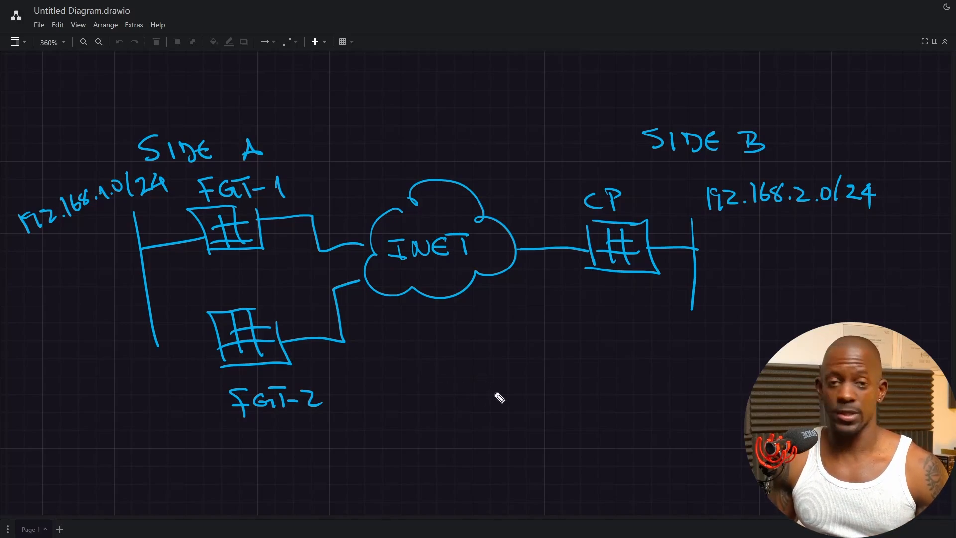
Write MESH below INET, undo a stray circle, and sketch a firewall to its right
{"action": "mouse_move", "coordinate": [489, 368]}
{"action": "left_mouse_down"}
{"action": "mouse_move", "coordinate": [488, 358]}
{"action": "mouse_move", "coordinate": [570, 360]}
{"action": "left_mouse_up"}
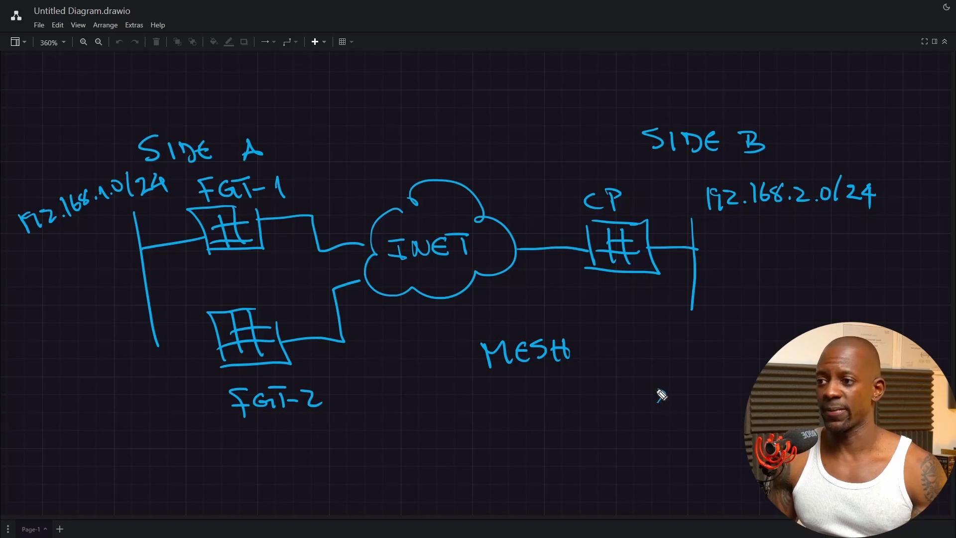
{"action": "mouse_move", "coordinate": [659, 393]}
{"action": "left_mouse_down"}
{"action": "mouse_move", "coordinate": [659, 410]}
{"action": "mouse_move", "coordinate": [655, 385]}
{"action": "mouse_move", "coordinate": [662, 409]}
{"action": "left_mouse_up"}
{"action": "key", "text": "ctrl+z"}
{"action": "mouse_move", "coordinate": [677, 404]}
{"action": "left_mouse_down"}
{"action": "mouse_move", "coordinate": [683, 385]}
{"action": "mouse_move", "coordinate": [691, 390]}
{"action": "left_mouse_up"}
{"action": "left_click_drag", "start_coordinate": [658, 400], "coordinate": [693, 397]}
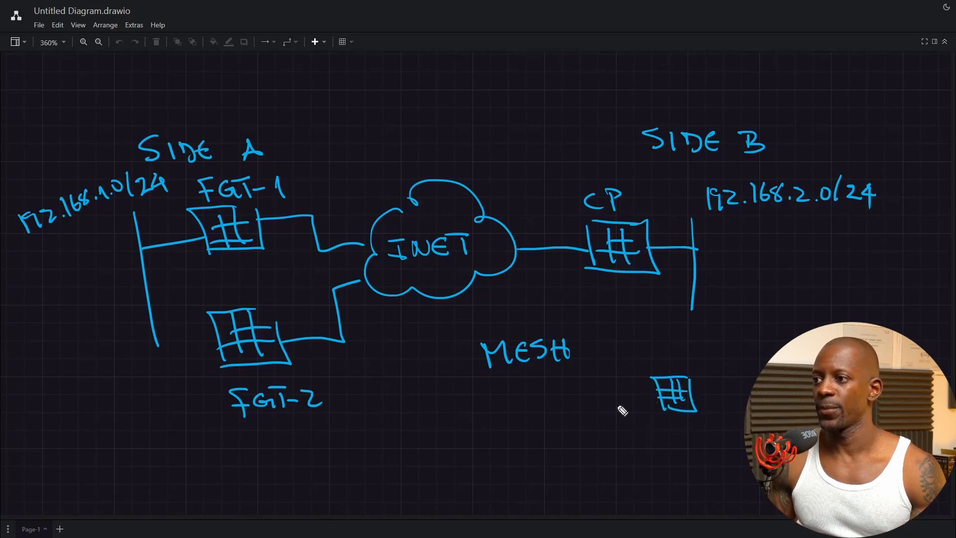
Add two more firewalls below MESH and join the three in a triangle
{"action": "mouse_move", "coordinate": [535, 384]}
{"action": "left_mouse_down"}
{"action": "mouse_move", "coordinate": [546, 408]}
{"action": "mouse_move", "coordinate": [566, 411]}
{"action": "mouse_move", "coordinate": [573, 401]}
{"action": "left_mouse_up"}
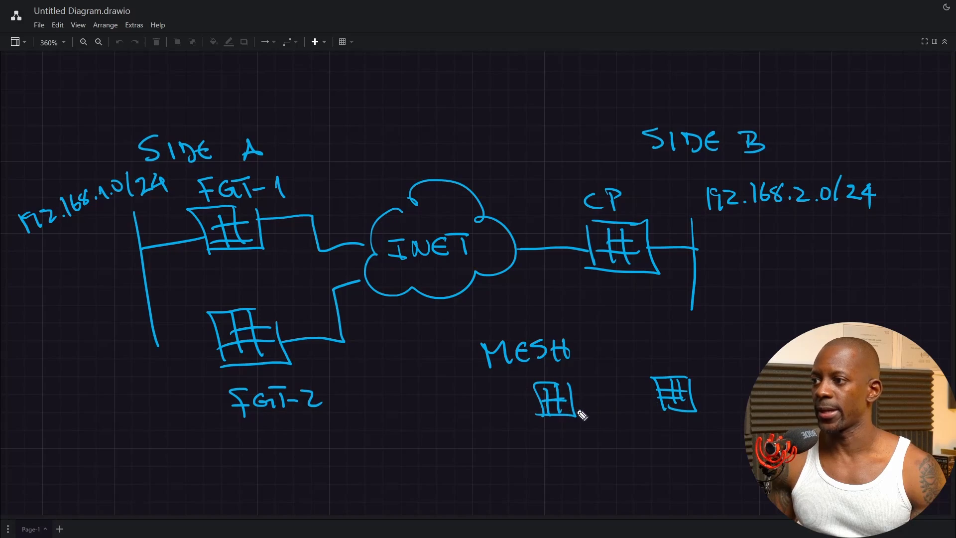
{"action": "left_click_drag", "start_coordinate": [576, 463], "coordinate": [578, 486]}
{"action": "left_click_drag", "start_coordinate": [544, 455], "coordinate": [558, 487]}
{"action": "mouse_move", "coordinate": [565, 451]}
{"action": "left_mouse_down"}
{"action": "mouse_move", "coordinate": [567, 486]}
{"action": "mouse_move", "coordinate": [579, 467]}
{"action": "left_mouse_up"}
{"action": "left_click_drag", "start_coordinate": [548, 479], "coordinate": [579, 477]}
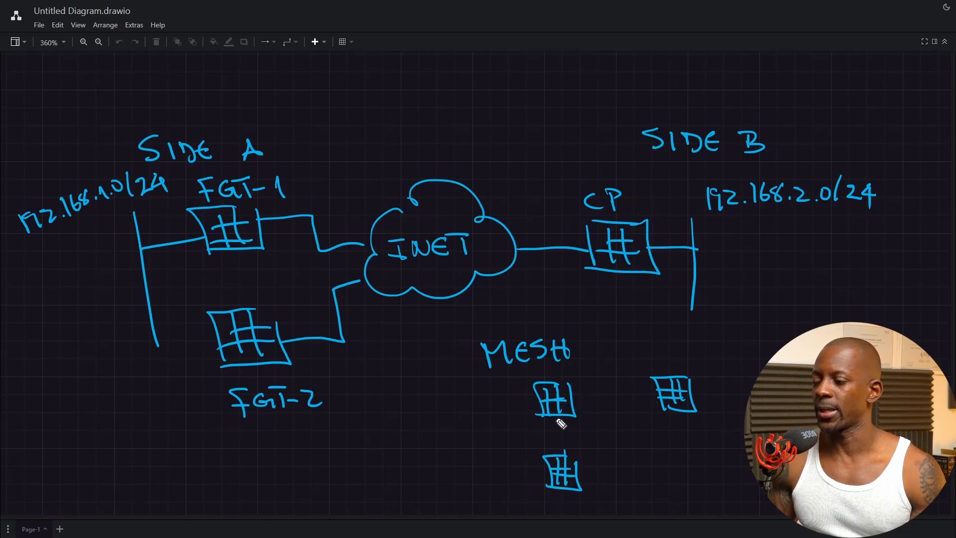
{"action": "left_click_drag", "start_coordinate": [555, 417], "coordinate": [556, 454]}
{"action": "mouse_move", "coordinate": [572, 391]}
{"action": "left_mouse_down"}
{"action": "mouse_move", "coordinate": [657, 384]}
{"action": "mouse_move", "coordinate": [580, 462]}
{"action": "left_mouse_up"}
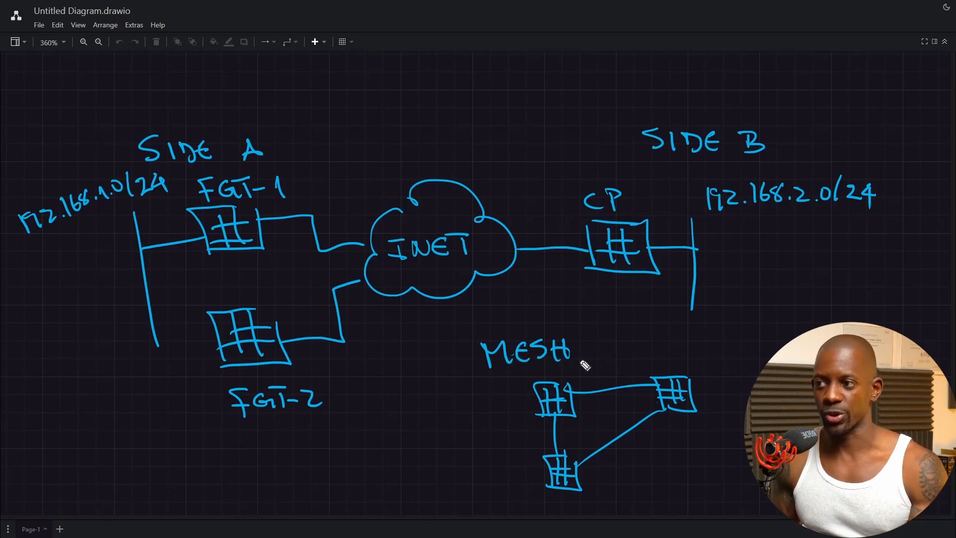
{"action": "left_click_drag", "start_coordinate": [726, 324], "coordinate": [791, 330]}
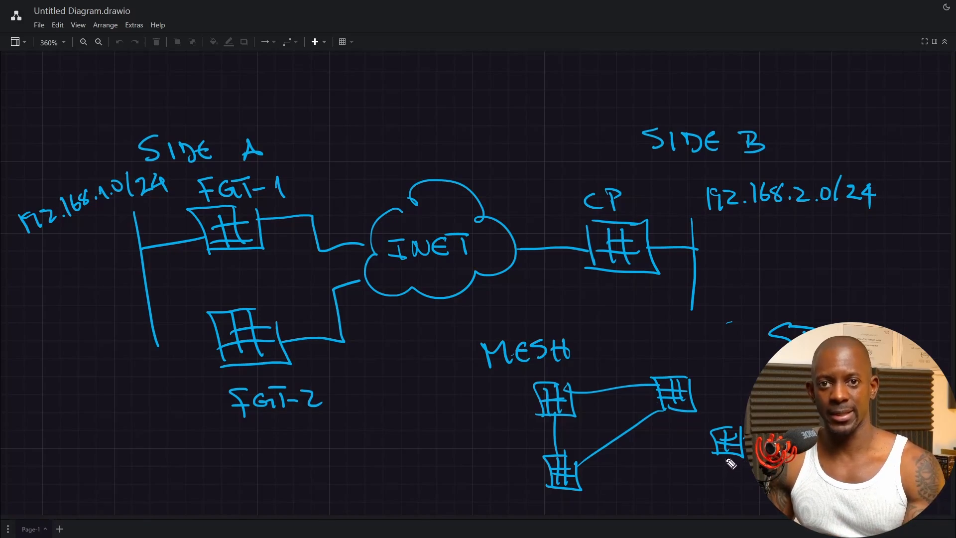
Add a final stroke at the lower right of the sketch
{"action": "mouse_move", "coordinate": [766, 263]}
{"action": "left_mouse_down"}
{"action": "mouse_move", "coordinate": [669, 476]}
{"action": "mouse_move", "coordinate": [846, 503]}
{"action": "mouse_move", "coordinate": [918, 327]}
{"action": "mouse_move", "coordinate": [749, 283]}
{"action": "left_mouse_up"}
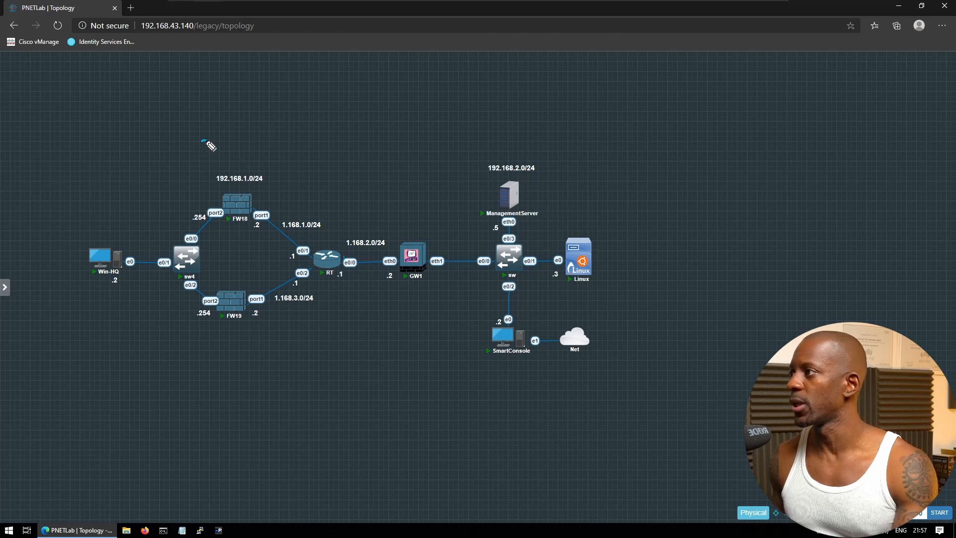
Write SIDE A and SIDE B on the topology and underline FW18, FW19 and Win-HQ
{"action": "mouse_move", "coordinate": [208, 143]}
{"action": "left_mouse_down"}
{"action": "mouse_move", "coordinate": [274, 147]}
{"action": "mouse_move", "coordinate": [288, 159]}
{"action": "left_mouse_up"}
{"action": "mouse_move", "coordinate": [506, 133]}
{"action": "left_mouse_down"}
{"action": "mouse_move", "coordinate": [493, 145]}
{"action": "mouse_move", "coordinate": [551, 154]}
{"action": "mouse_move", "coordinate": [583, 145]}
{"action": "mouse_move", "coordinate": [581, 158]}
{"action": "left_mouse_up"}
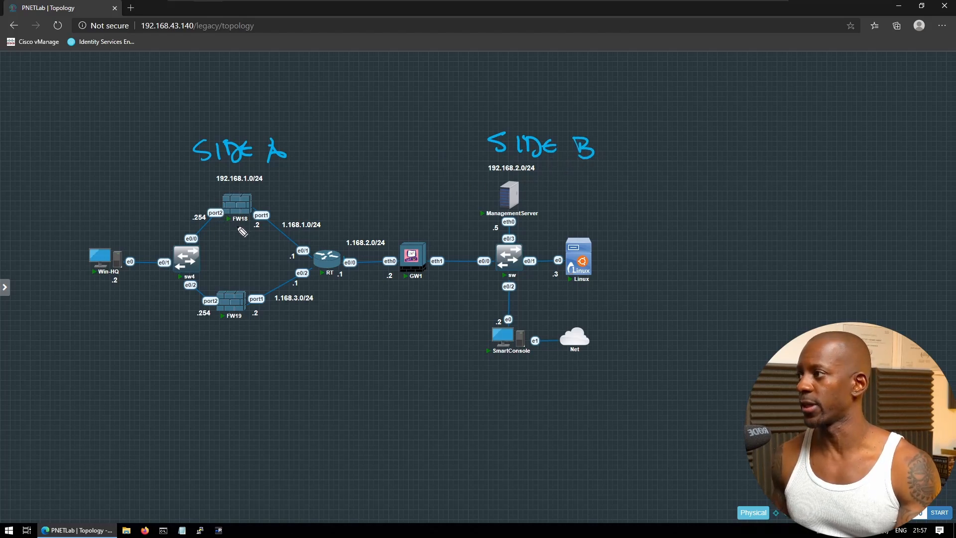
{"action": "left_click_drag", "start_coordinate": [245, 226], "coordinate": [221, 227]}
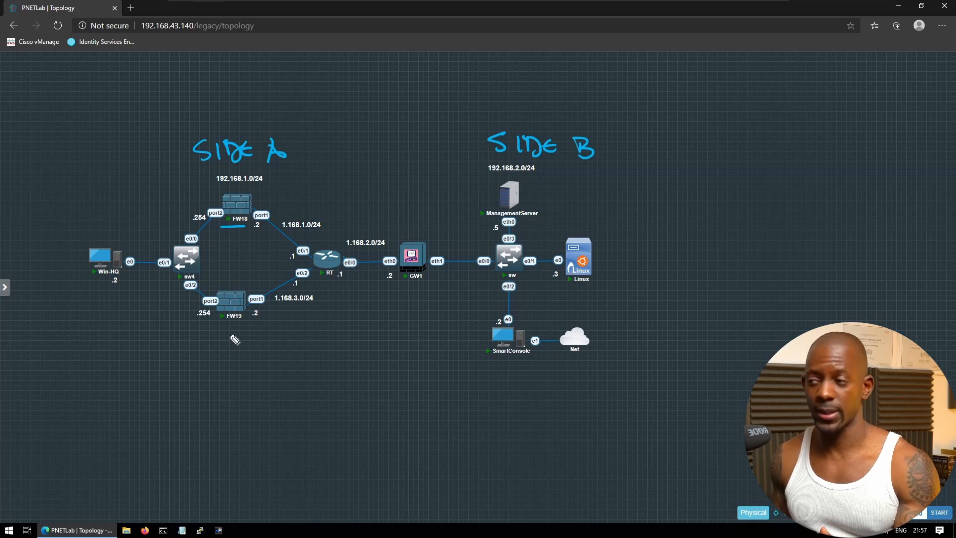
{"action": "left_click_drag", "start_coordinate": [243, 324], "coordinate": [220, 330]}
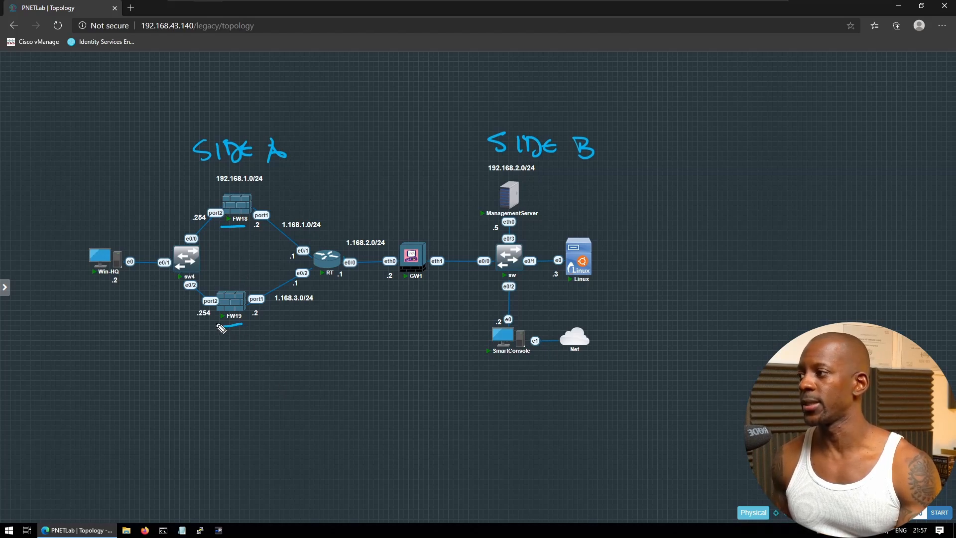
{"action": "left_click_drag", "start_coordinate": [117, 291], "coordinate": [92, 292]}
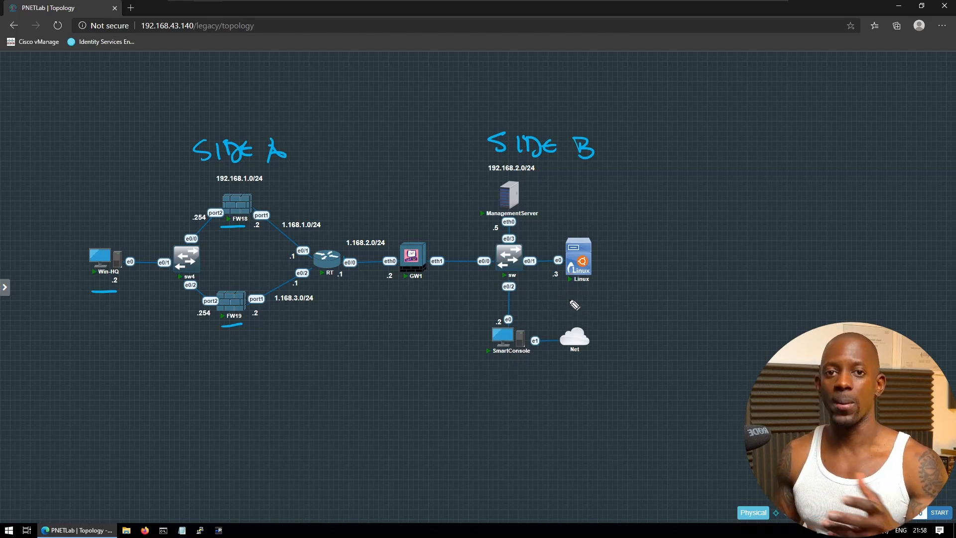
Mark the topology around the Win-HQ side
{"action": "left_click_drag", "start_coordinate": [331, 244], "coordinate": [291, 258]}
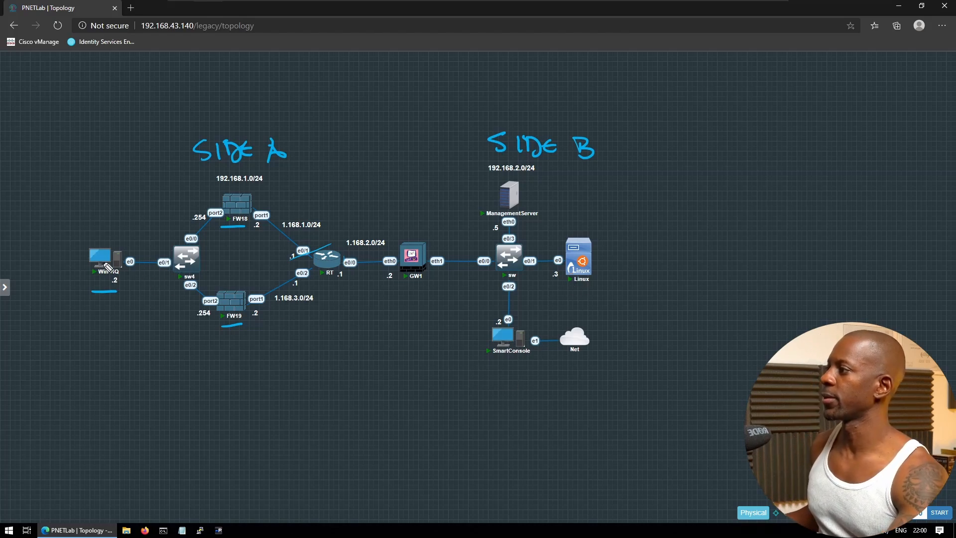
Open the Win-HQ console and sign in to FGT-1's FortiGate web GUI with the admin credentials
{"action": "left_click", "coordinate": [114, 261]}
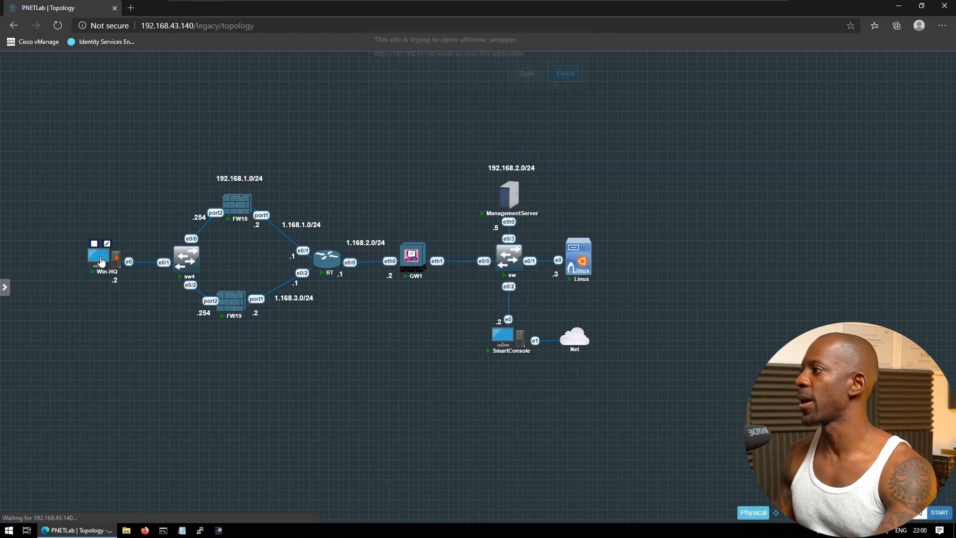
{"action": "left_click", "coordinate": [526, 80]}
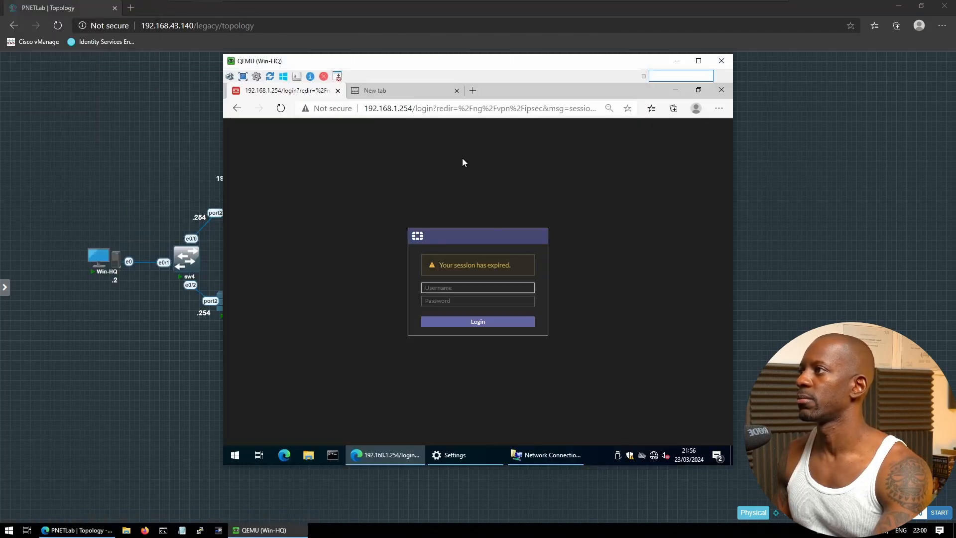
{"action": "key", "text": "Tab"}
{"action": "type", "text": "admin"}
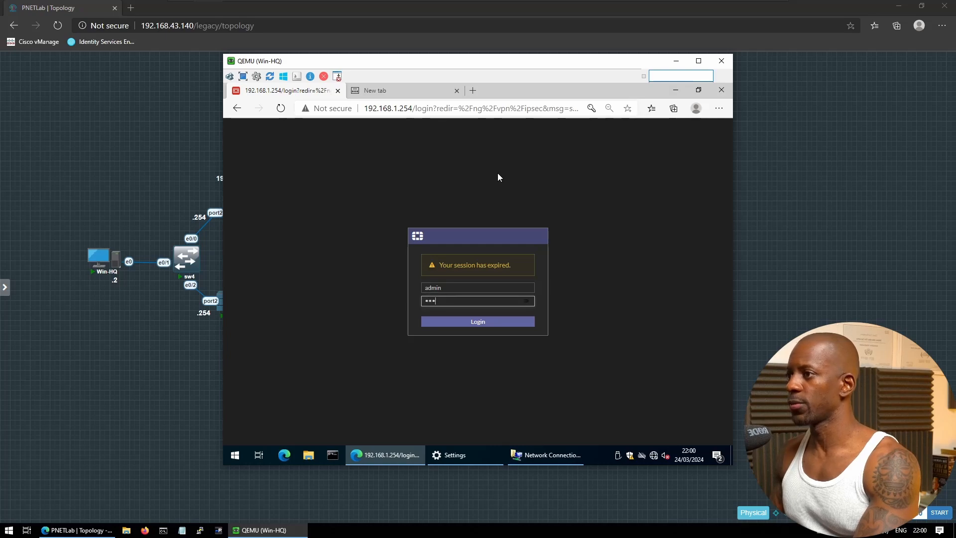
{"action": "key", "text": "Return"}
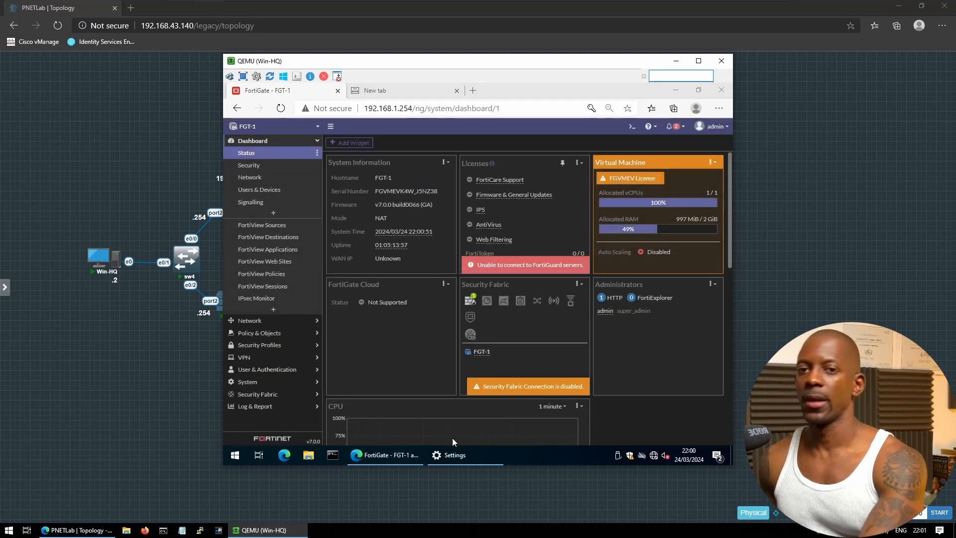
Review the Firewall Policy list, including its Implicit deny rule, and the Addresses list
{"action": "left_click", "coordinate": [269, 337]}
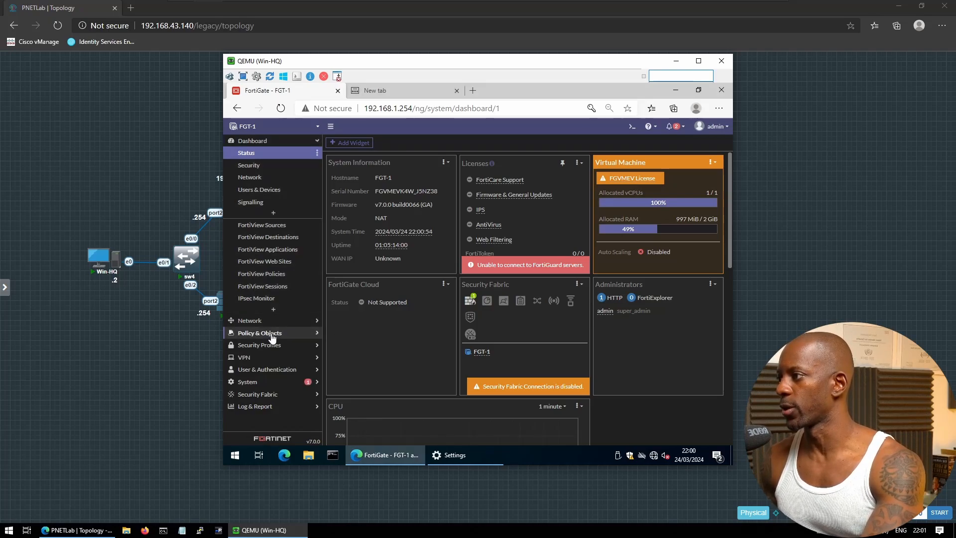
{"action": "left_click", "coordinate": [247, 178]}
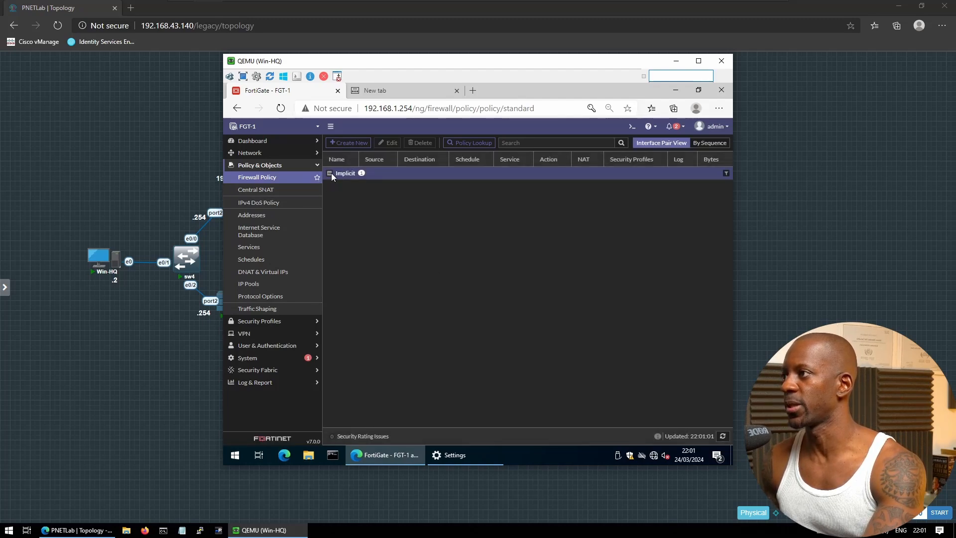
{"action": "left_click", "coordinate": [330, 172]}
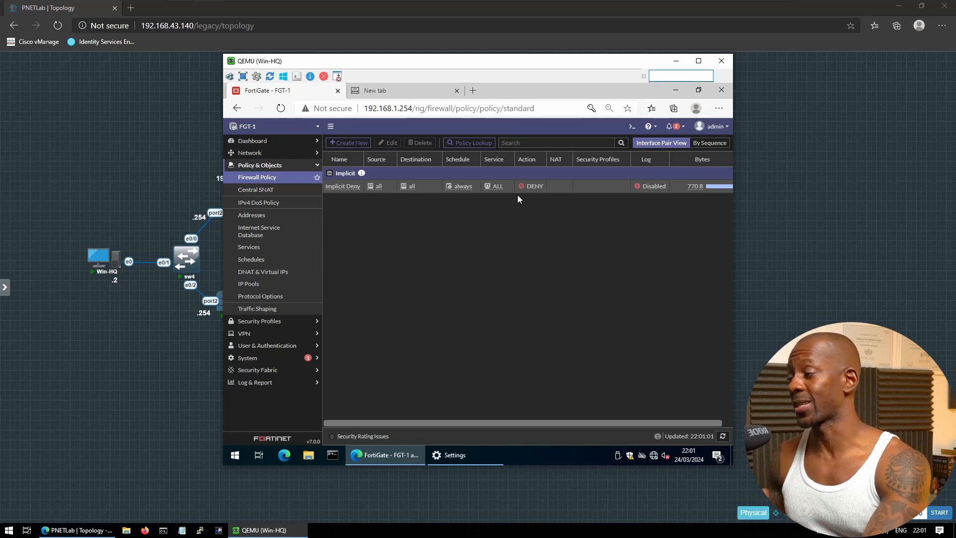
{"action": "left_click", "coordinate": [262, 219]}
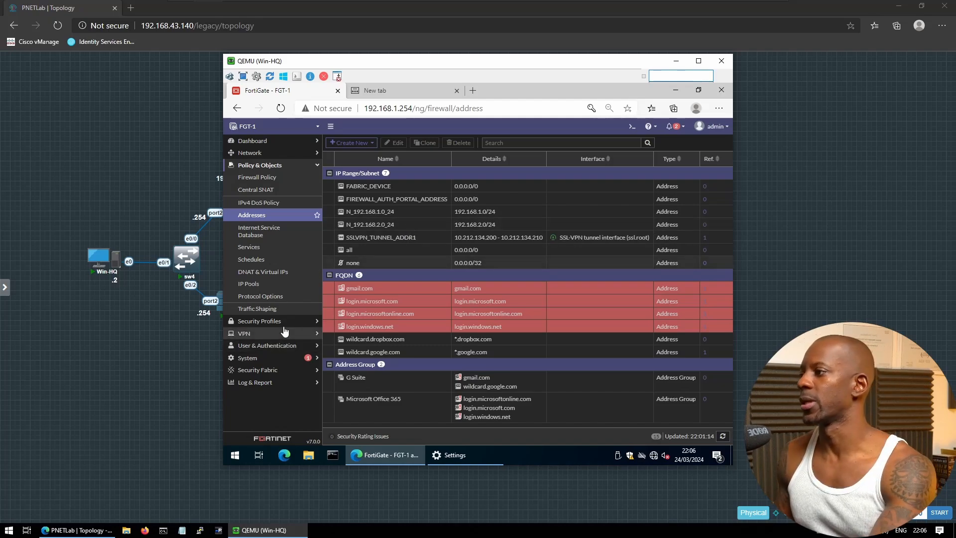
Start a new IPsec tunnel from VPN > IPsec Tunnels with the creation wizard
{"action": "left_click", "coordinate": [279, 339]}
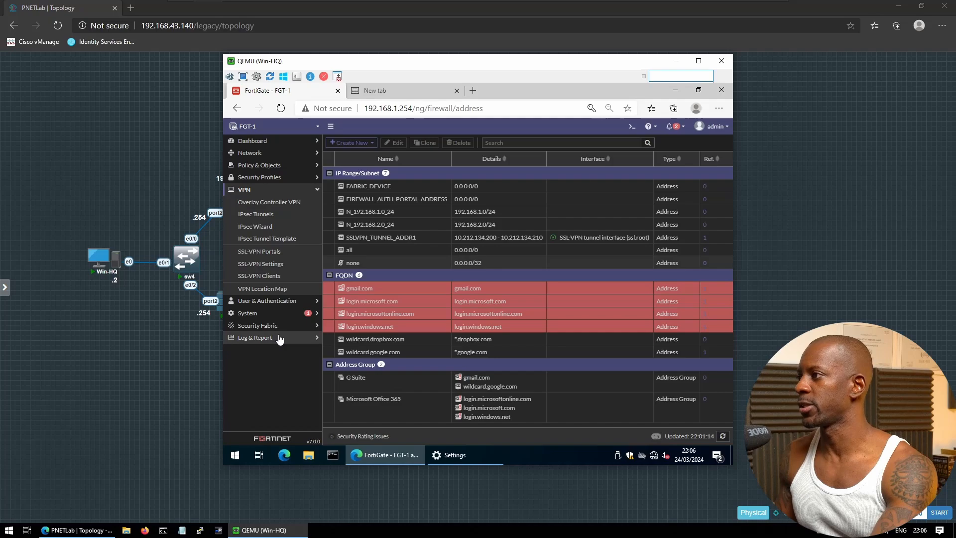
{"action": "left_click", "coordinate": [272, 218]}
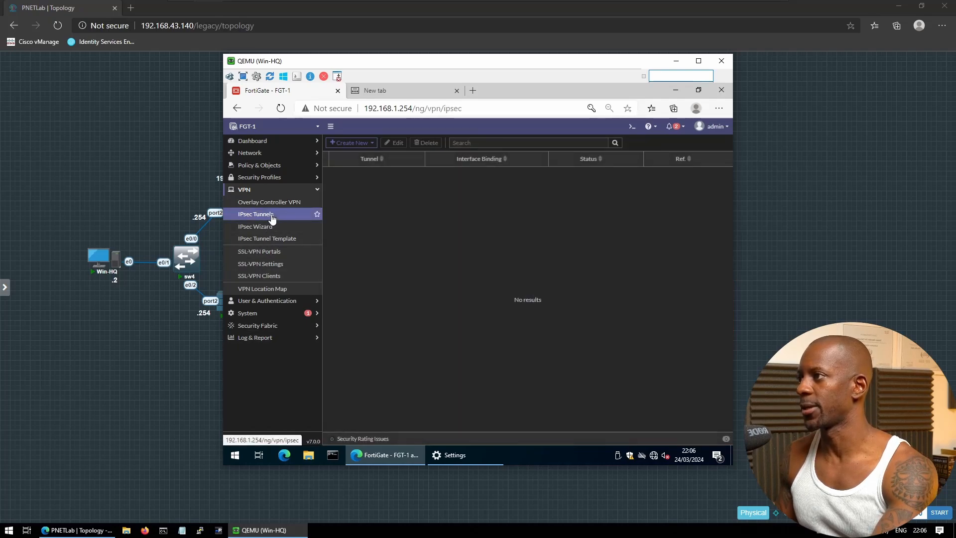
{"action": "left_click", "coordinate": [368, 143]}
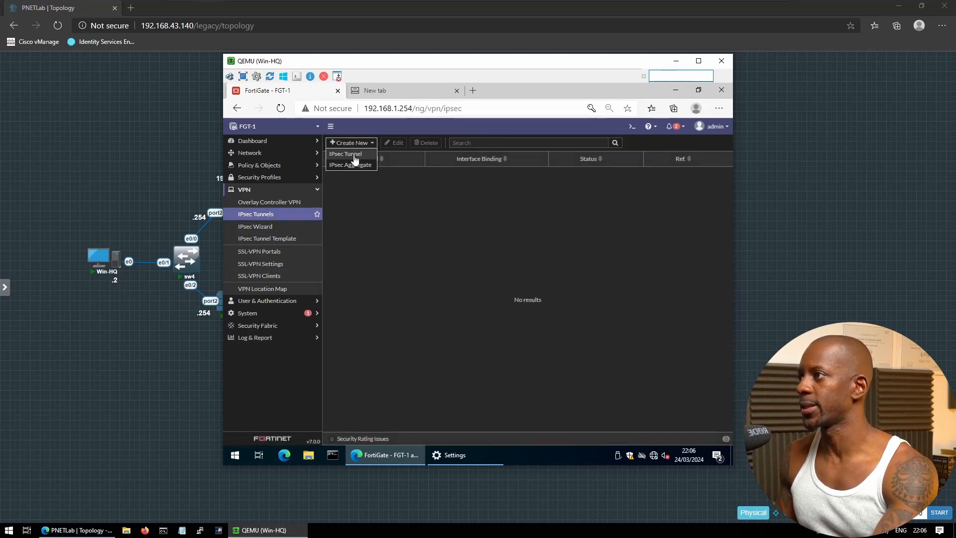
{"action": "left_click", "coordinate": [353, 154]}
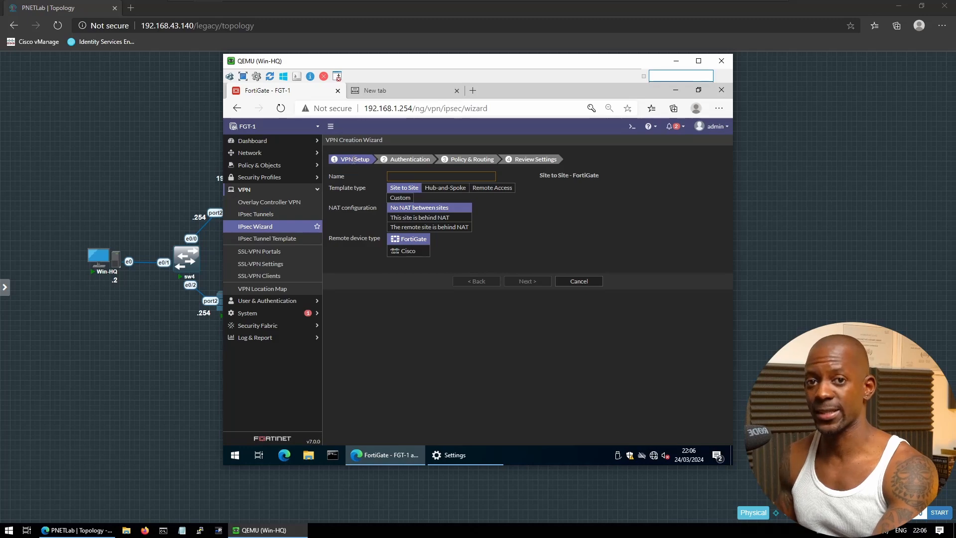
Name the tunnel VPN_S2S with the Custom template and continue to its settings
{"action": "left_click", "coordinate": [420, 178]}
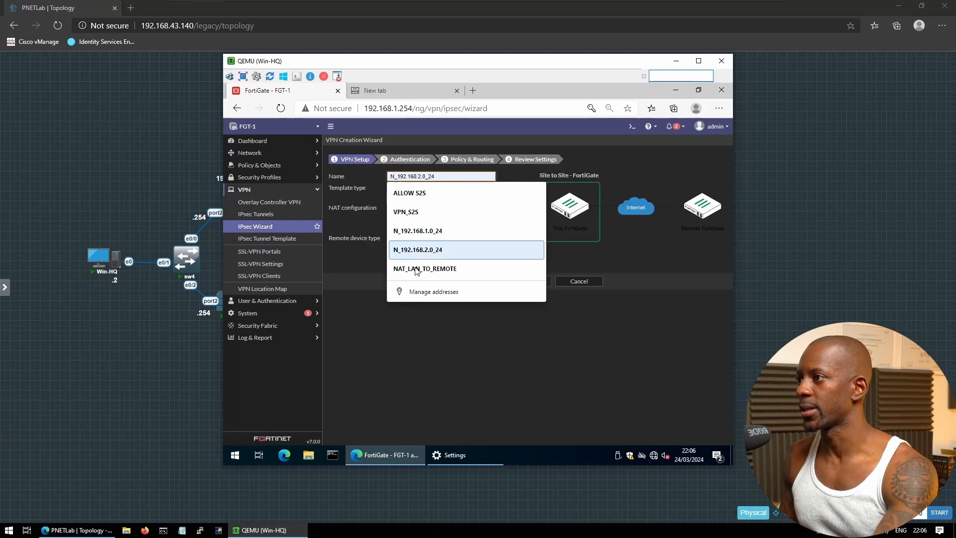
{"action": "left_click", "coordinate": [420, 212]}
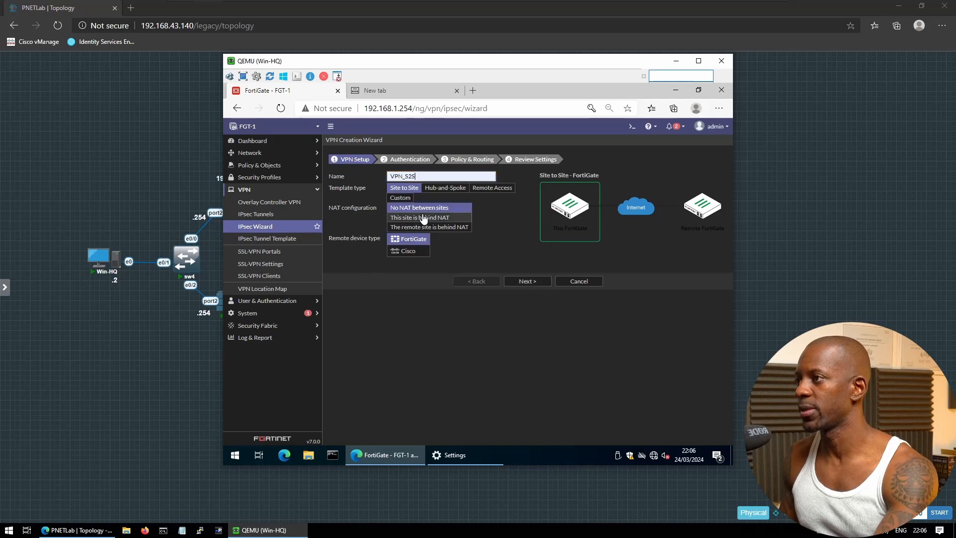
{"action": "left_click", "coordinate": [400, 198]}
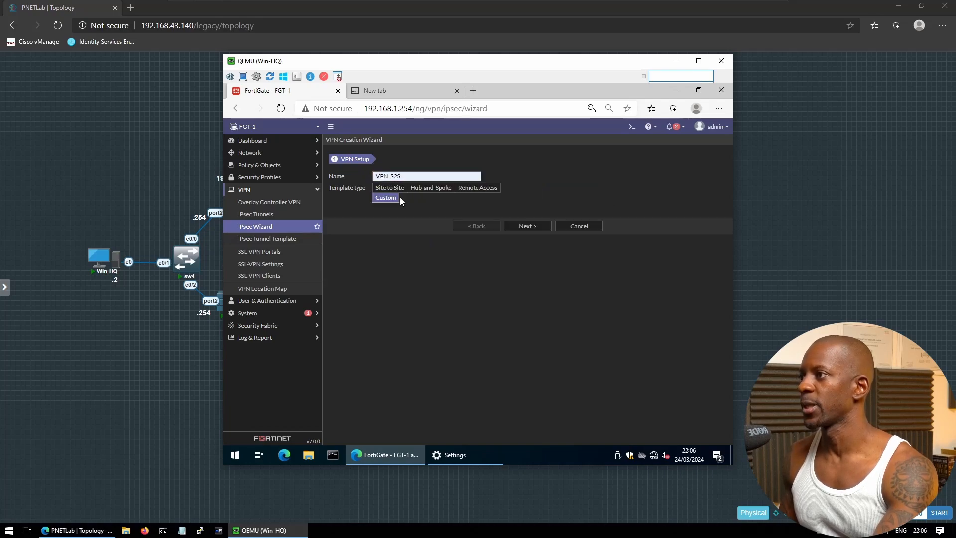
{"action": "left_click", "coordinate": [515, 224]}
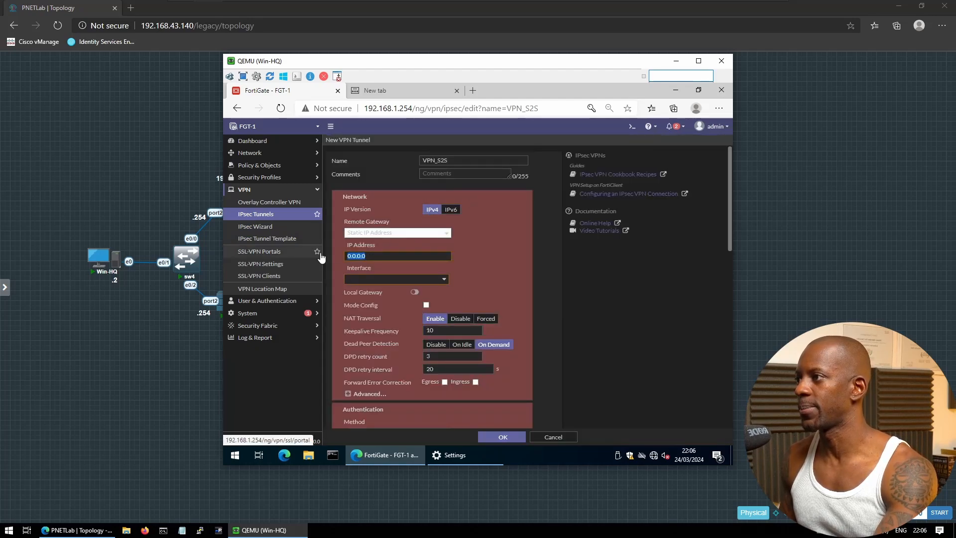
Set the remote gateway IP to 1.168.2.2 and the interface to port1
{"action": "double_click", "coordinate": [403, 255]}
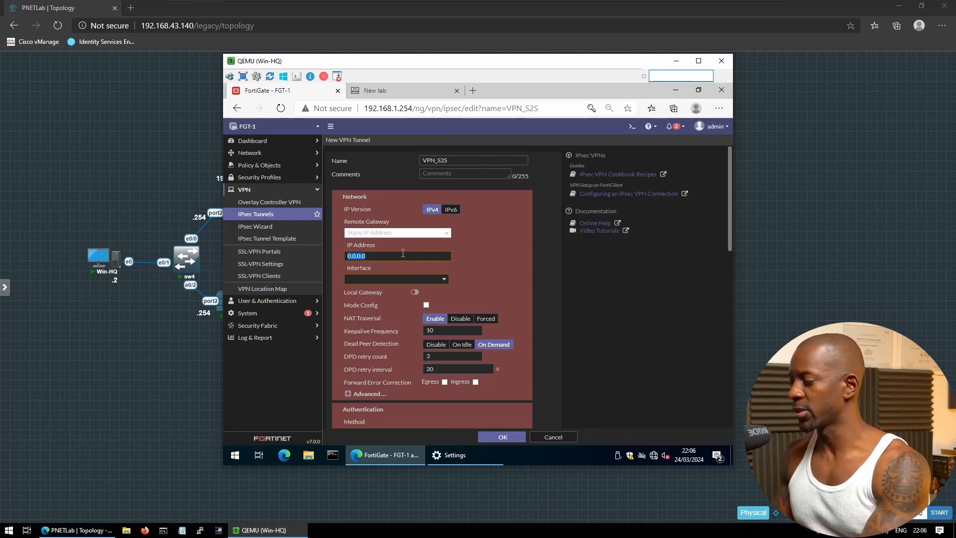
{"action": "type", "text": "1"}
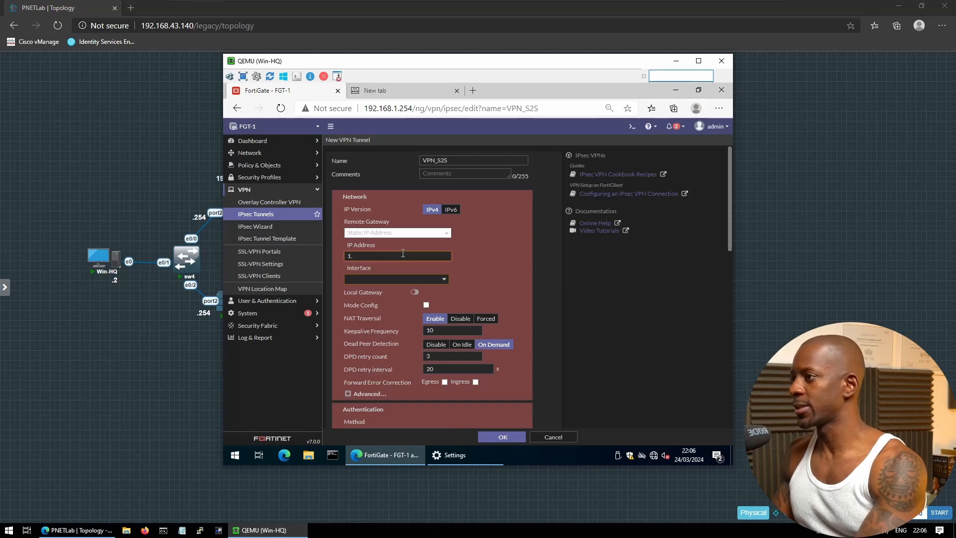
{"action": "type", "text": ".168.2"}
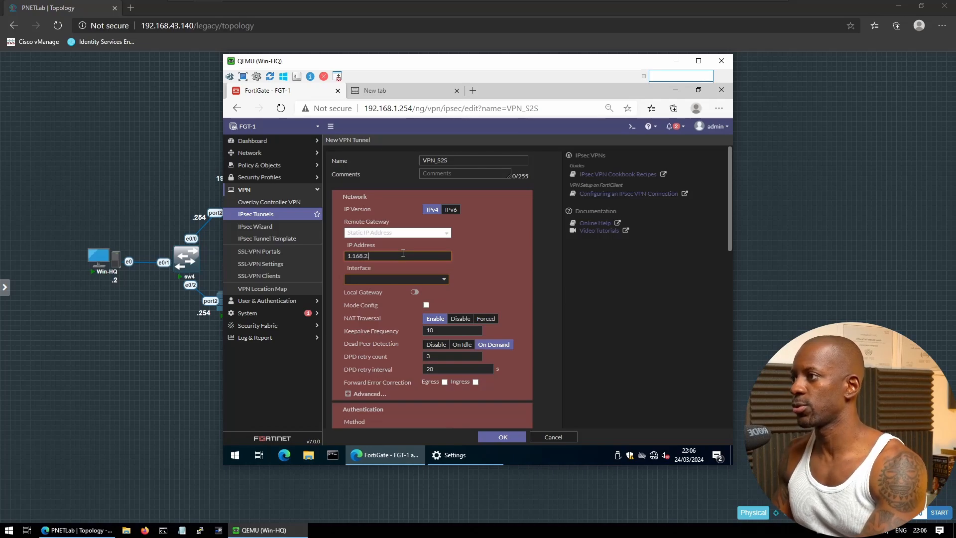
{"action": "type", "text": ".2"}
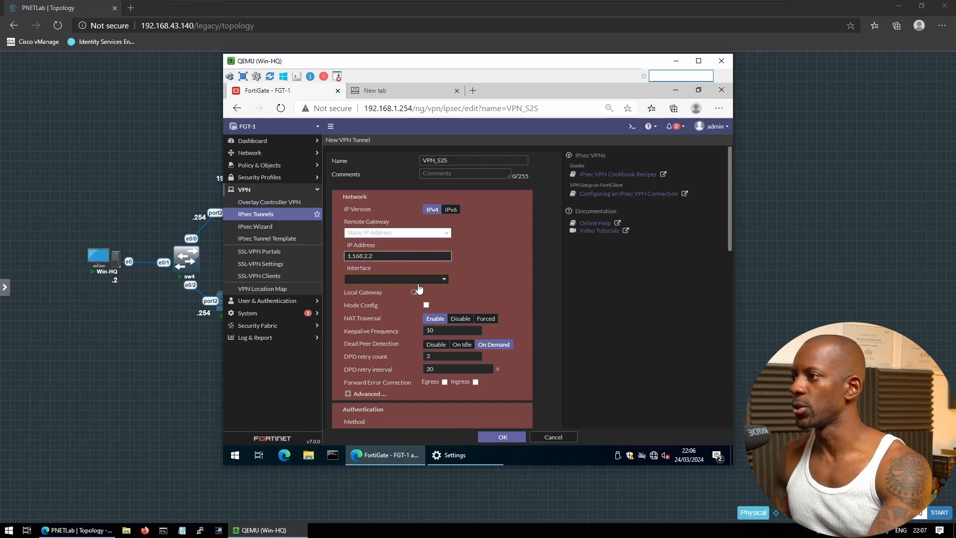
{"action": "left_click", "coordinate": [419, 279]}
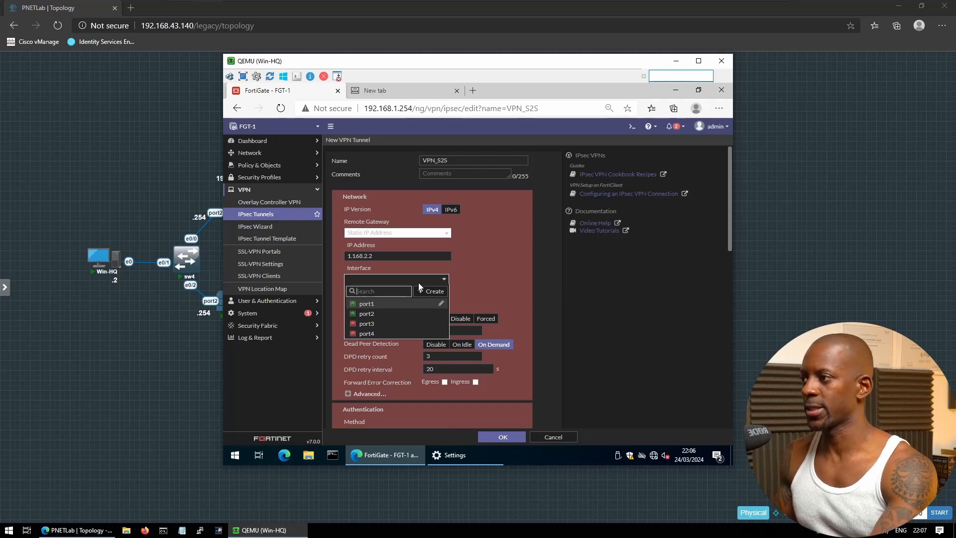
{"action": "left_click", "coordinate": [367, 304]}
{"action": "scroll", "coordinate": [395, 335], "scroll_direction": "down", "scroll_amount": 1}
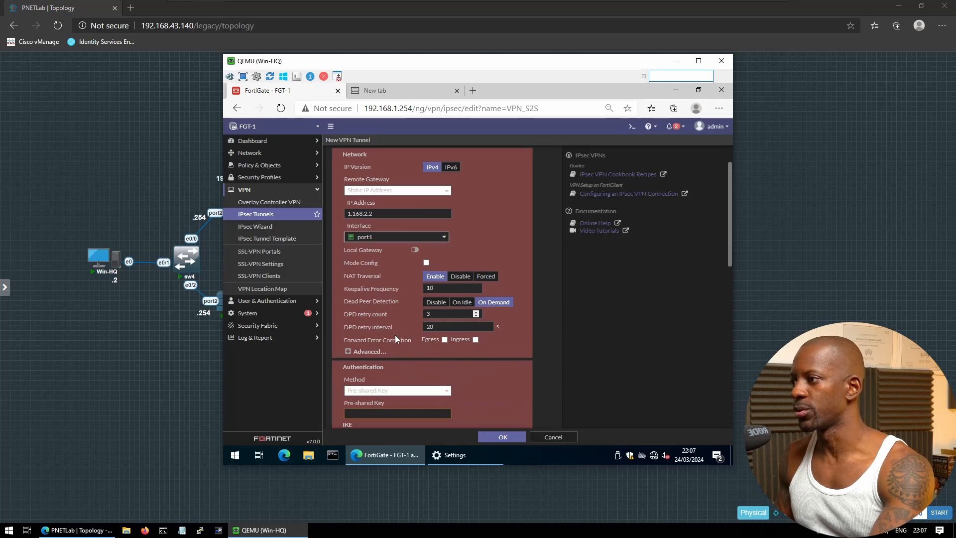
{"action": "scroll", "coordinate": [395, 337], "scroll_direction": "down", "scroll_amount": 1}
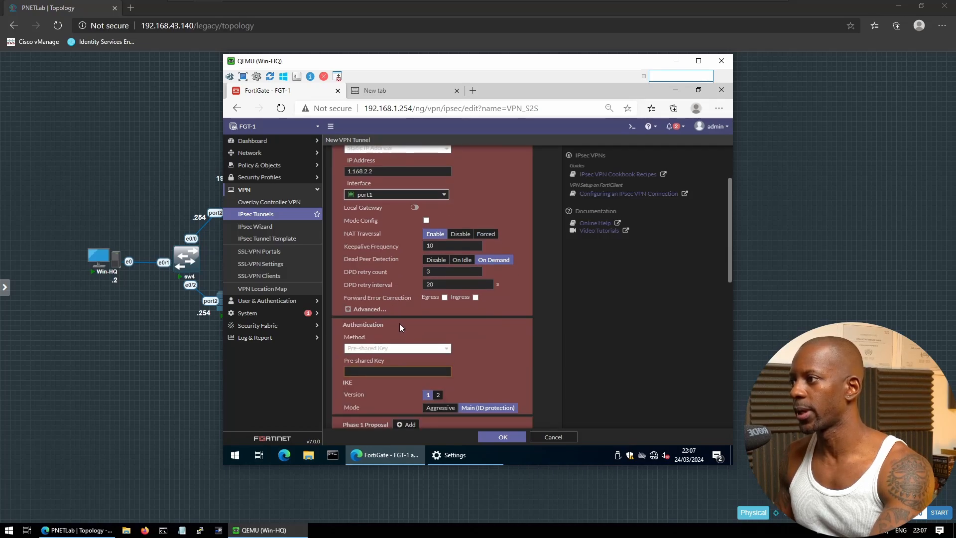
{"action": "scroll", "coordinate": [400, 324], "scroll_direction": "down", "scroll_amount": 1}
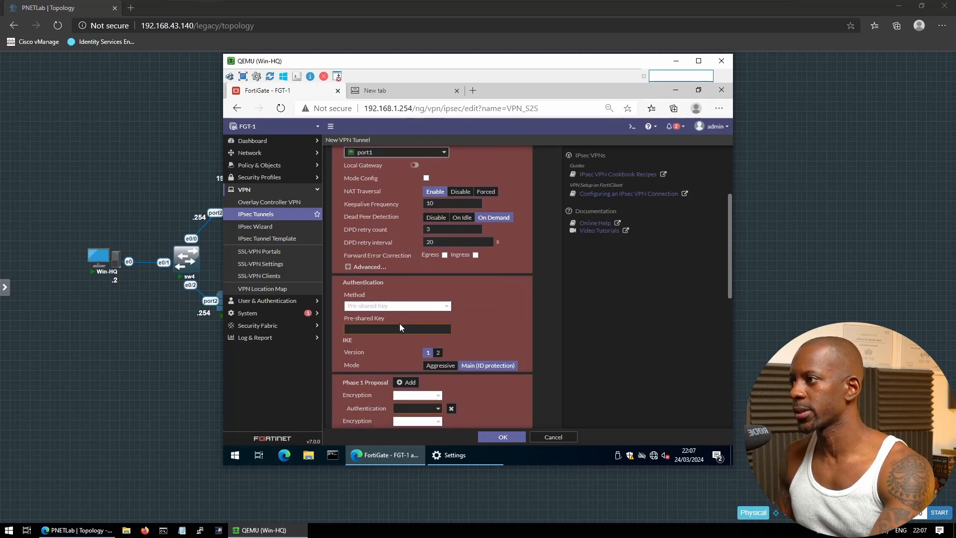
Enter the pre-shared key for the VPN_S2S tunnel and switch it to IKE version 2
{"action": "left_click", "coordinate": [373, 328]}
{"action": "type", "text": "fo"}
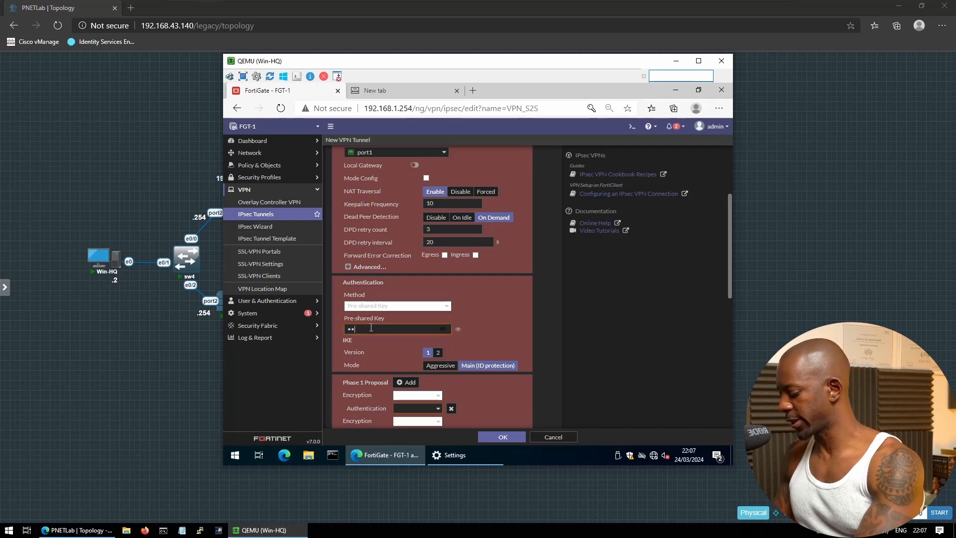
{"action": "type", "text": "rtinet"}
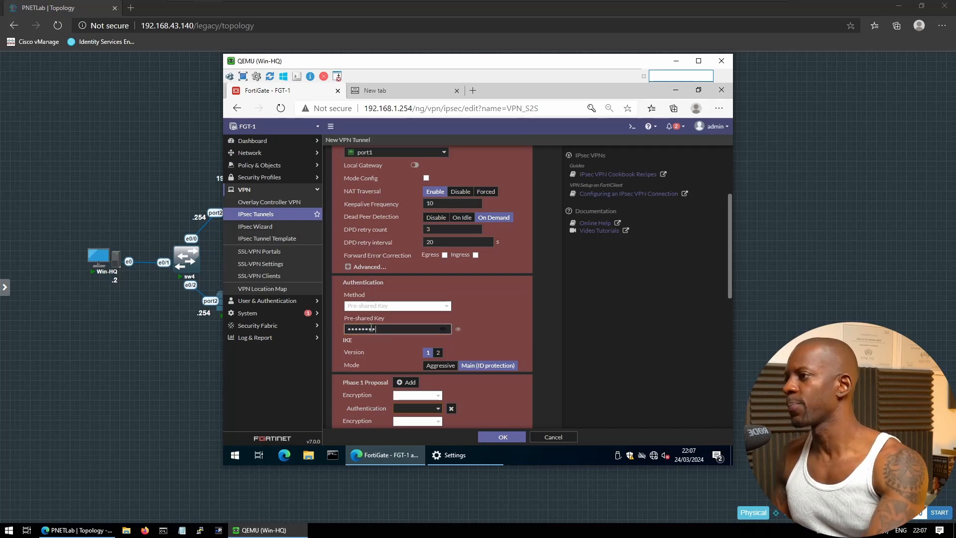
{"action": "left_click", "coordinate": [438, 352]}
{"action": "scroll", "coordinate": [458, 371], "scroll_direction": "down", "scroll_amount": 1}
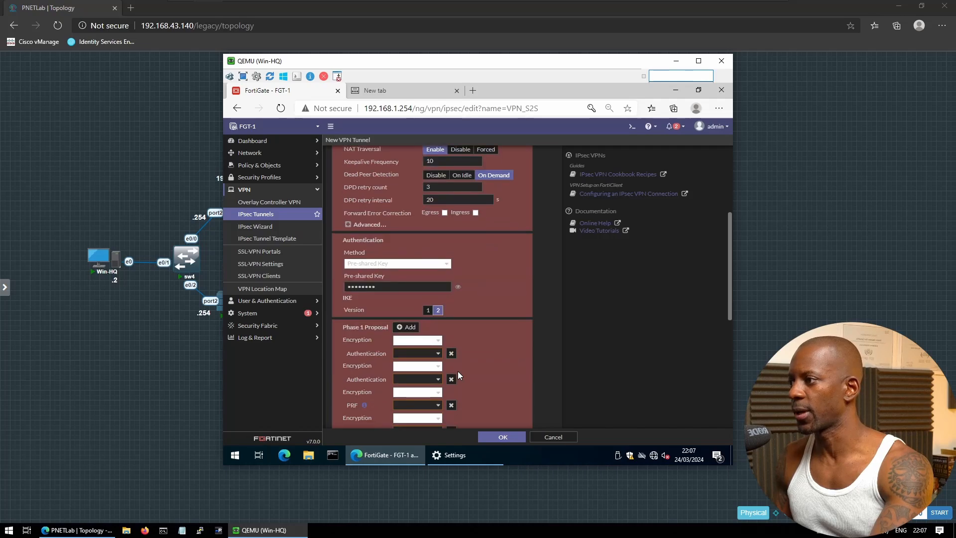
{"action": "left_click", "coordinate": [428, 341]}
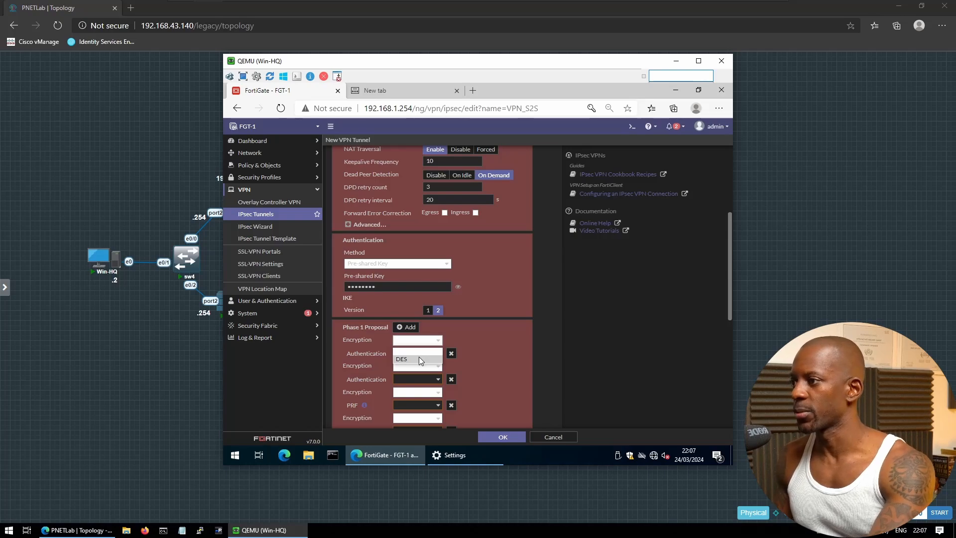
Reduce the Phase 1 proposal to DES/SHA1 only, with Diffie-Hellman group 14 alone
{"action": "left_click", "coordinate": [419, 359]}
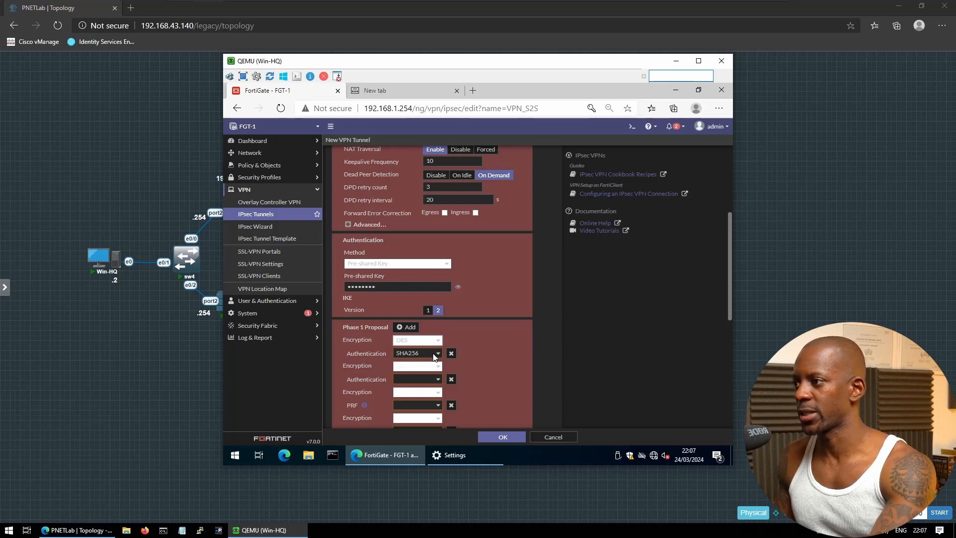
{"action": "left_click", "coordinate": [430, 355]}
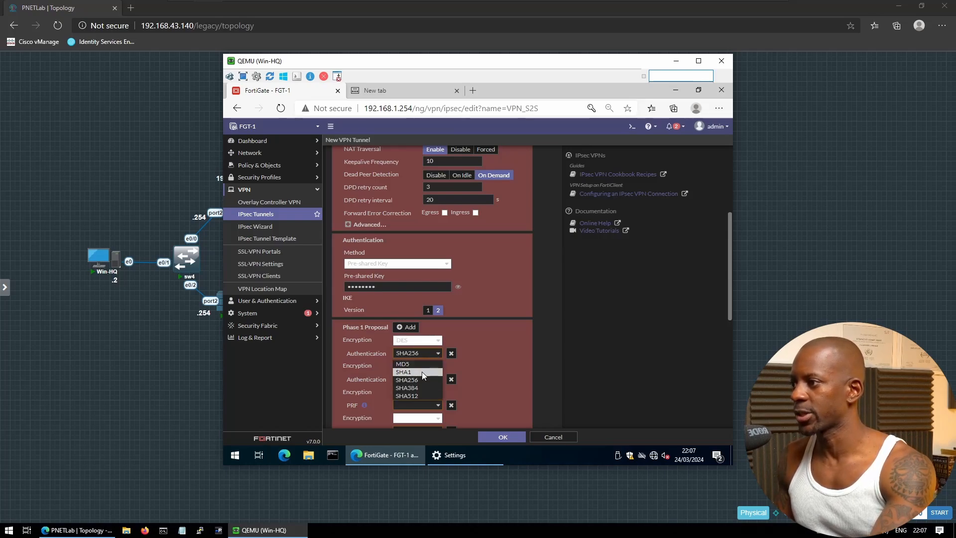
{"action": "left_click", "coordinate": [423, 372]}
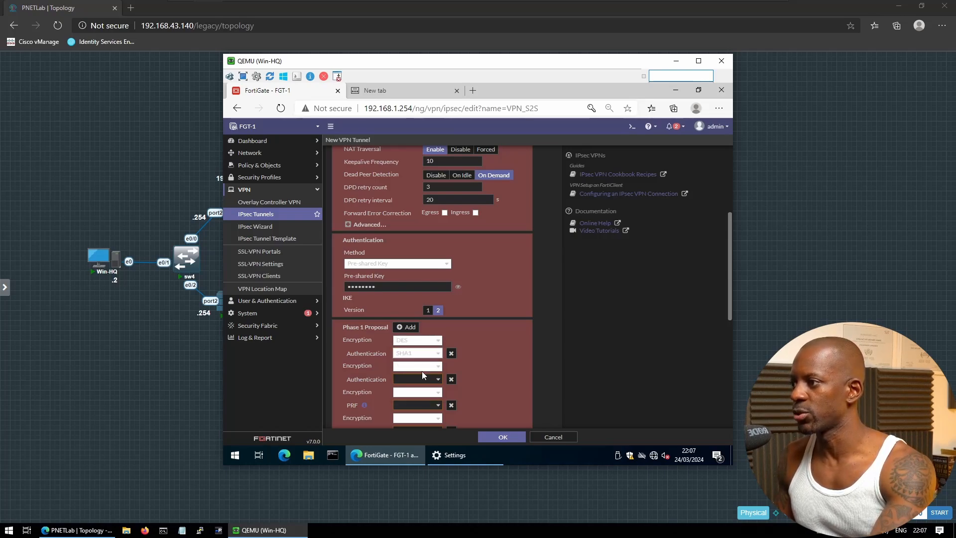
{"action": "left_click", "coordinate": [451, 380]}
{"action": "left_click", "coordinate": [452, 379]}
{"action": "left_click", "coordinate": [452, 379]}
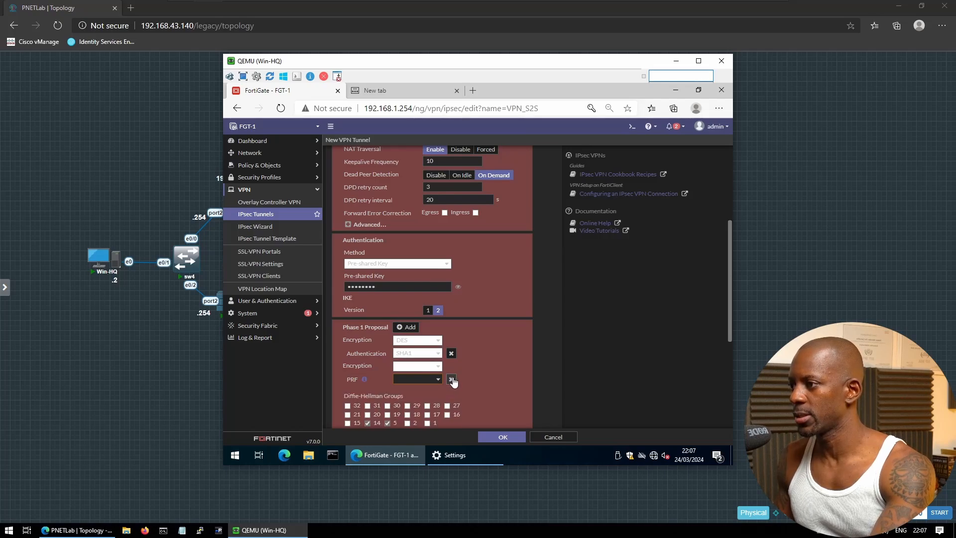
{"action": "left_click", "coordinate": [452, 380]}
{"action": "scroll", "coordinate": [450, 376], "scroll_direction": "down", "scroll_amount": 2}
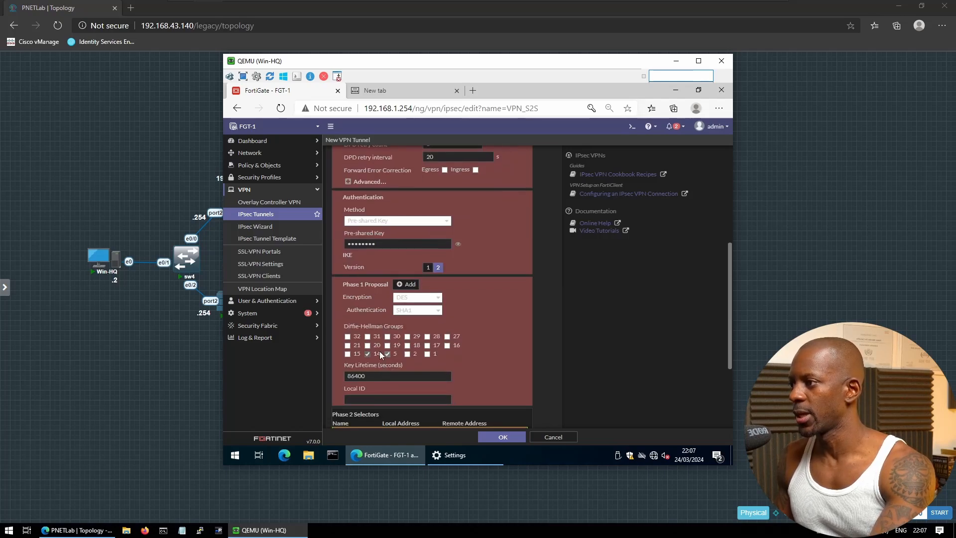
{"action": "left_click", "coordinate": [387, 354]}
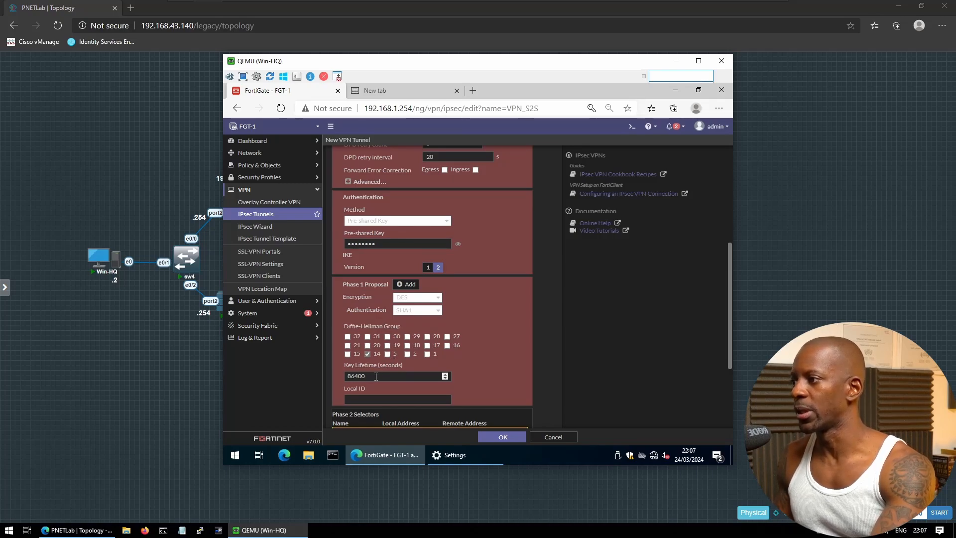
{"action": "scroll", "coordinate": [510, 355], "scroll_direction": "down", "scroll_amount": 4}
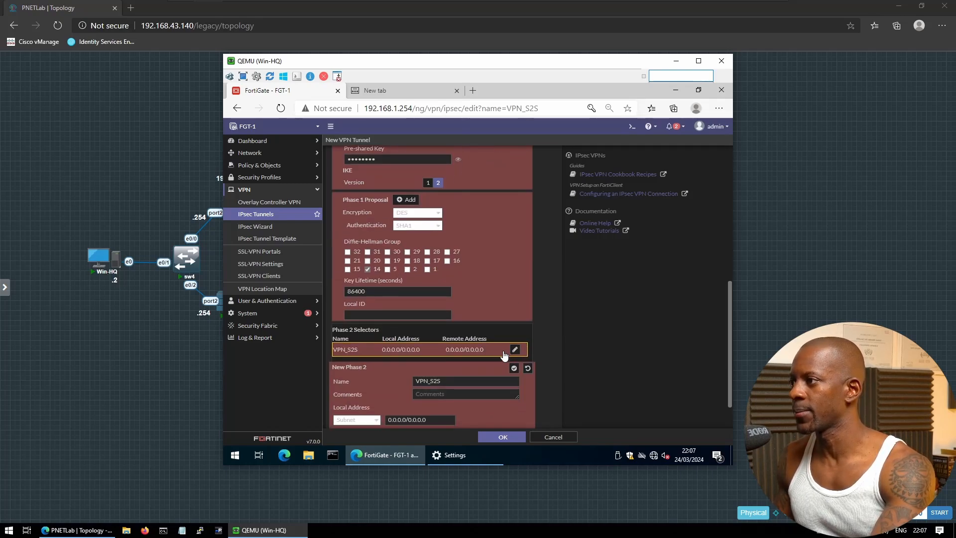
Use named addresses in the Phase 2 selector: local N_192.168.1.0_24, remote N_192.168.2.0_24
{"action": "scroll", "coordinate": [419, 328], "scroll_direction": "down", "scroll_amount": 2}
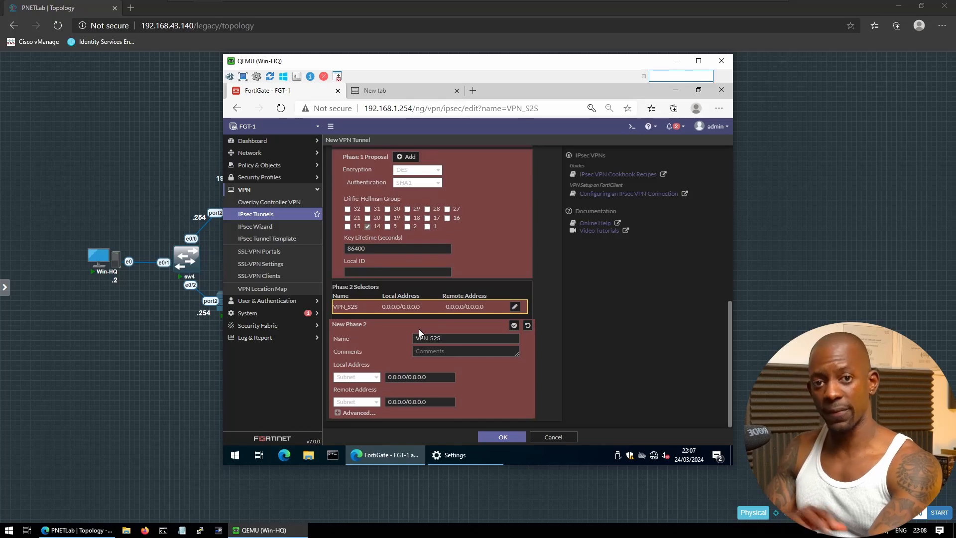
{"action": "left_click", "coordinate": [369, 380]}
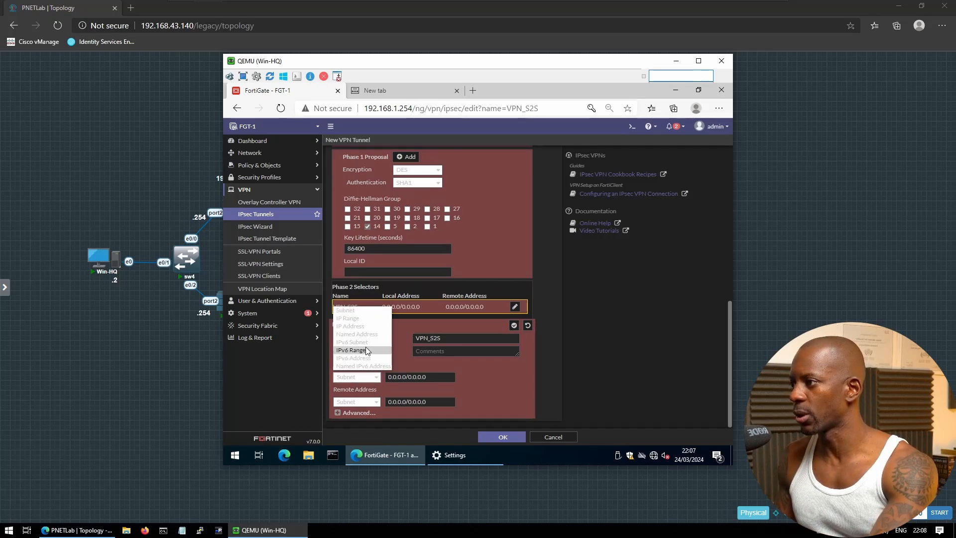
{"action": "left_click", "coordinate": [367, 334]}
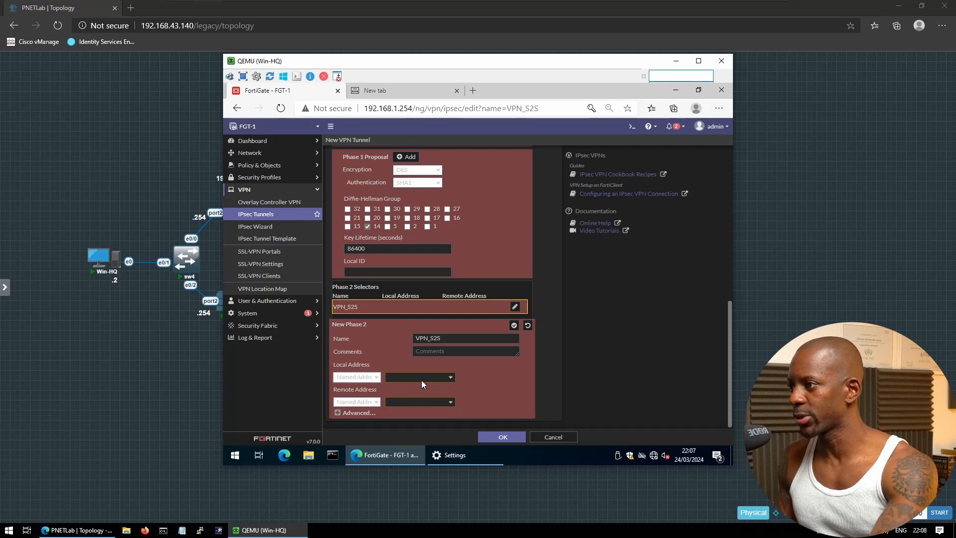
{"action": "left_click", "coordinate": [444, 379]}
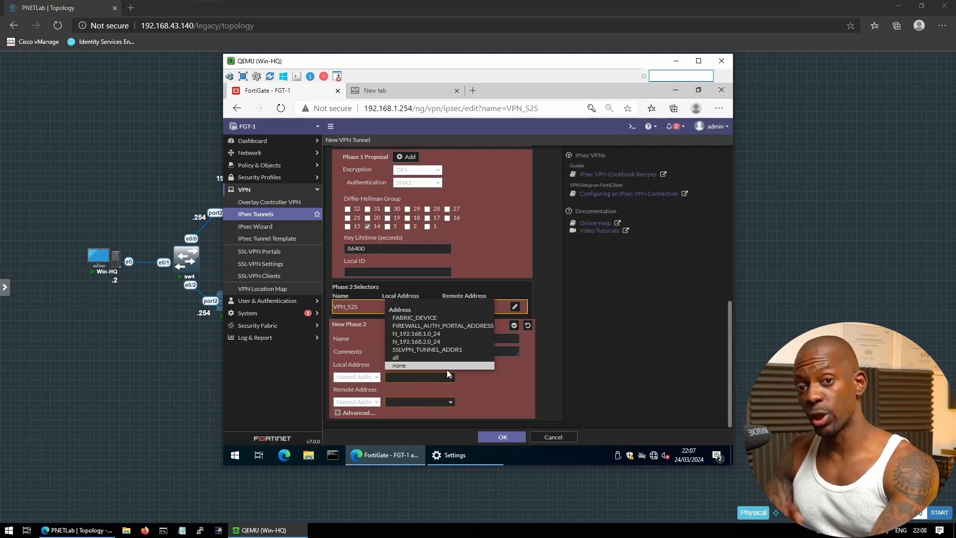
{"action": "left_click", "coordinate": [435, 333]}
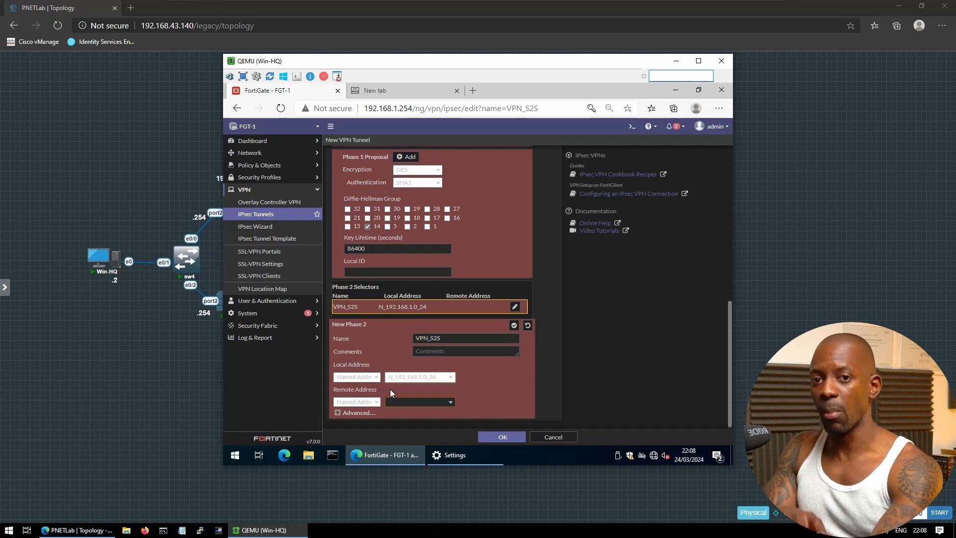
{"action": "left_click", "coordinate": [421, 401]}
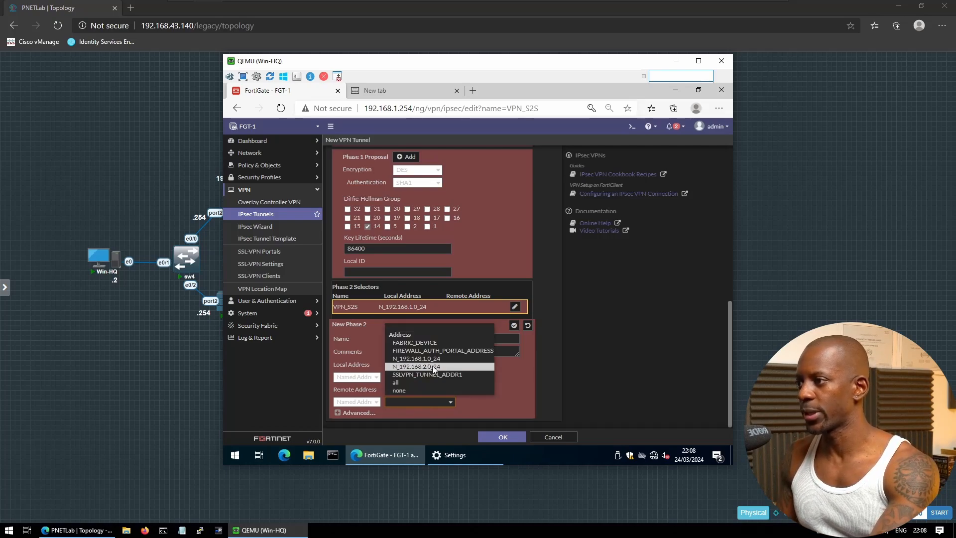
{"action": "left_click", "coordinate": [433, 365]}
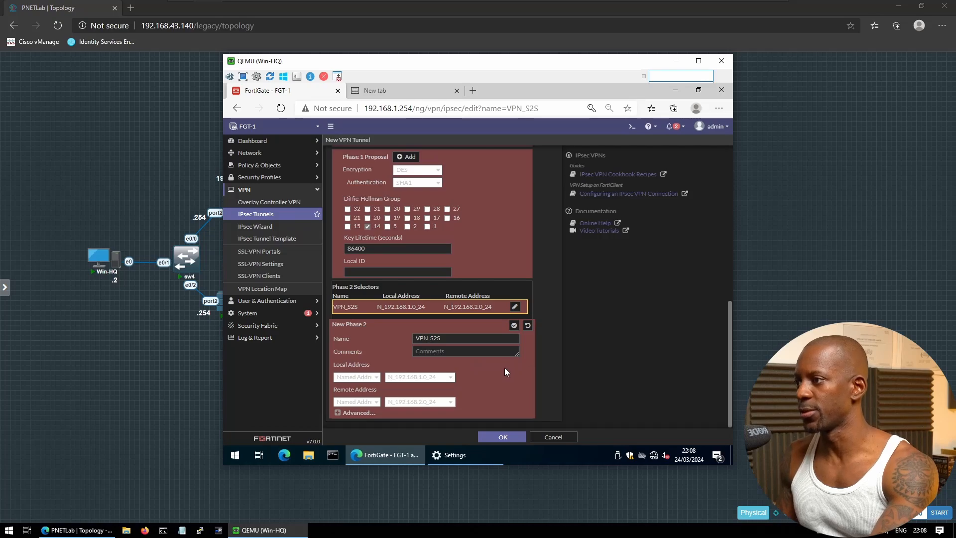
{"action": "left_click", "coordinate": [349, 413]}
Set the Phase 2 proposal to DES with SHA256 and delete the extra proposal rows
{"action": "scroll", "coordinate": [468, 356], "scroll_direction": "down", "scroll_amount": 5}
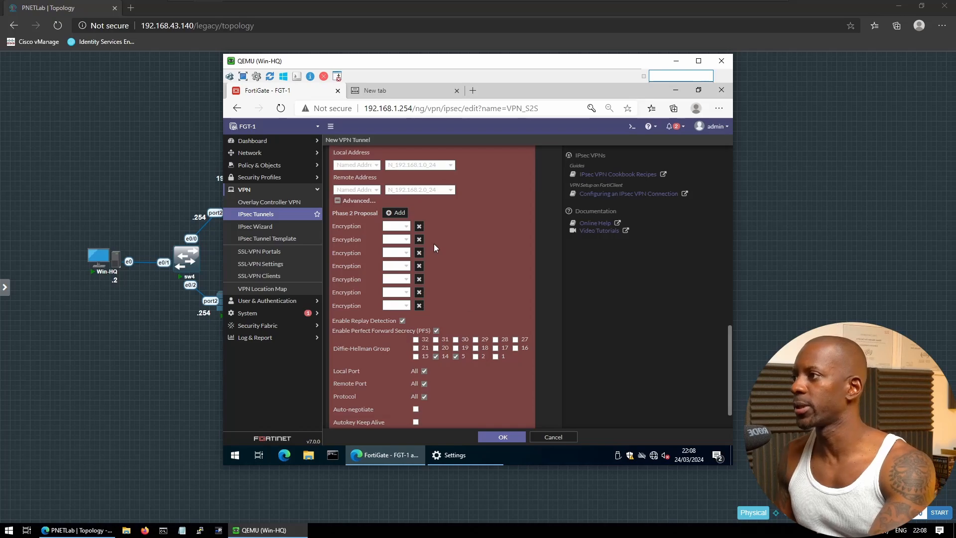
{"action": "left_click", "coordinate": [401, 228]}
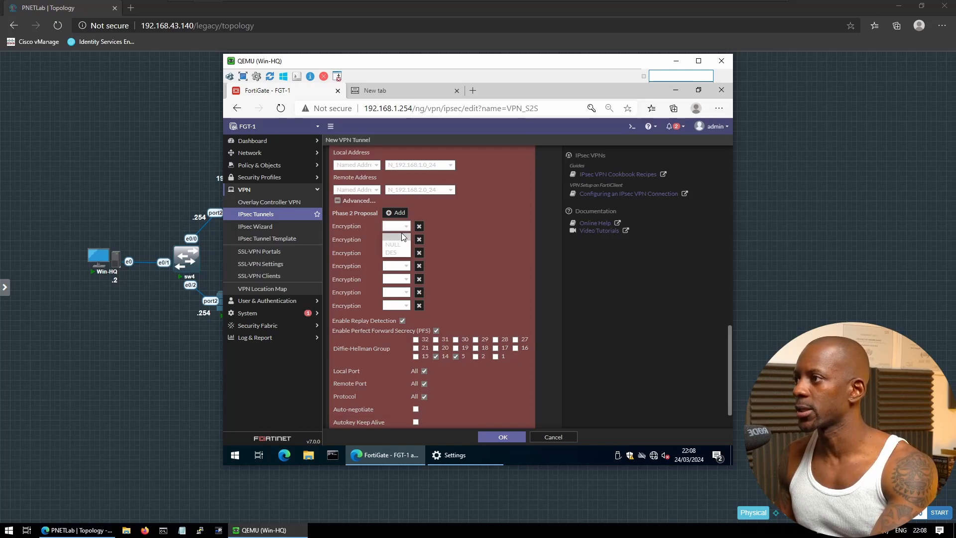
{"action": "left_click", "coordinate": [397, 254]}
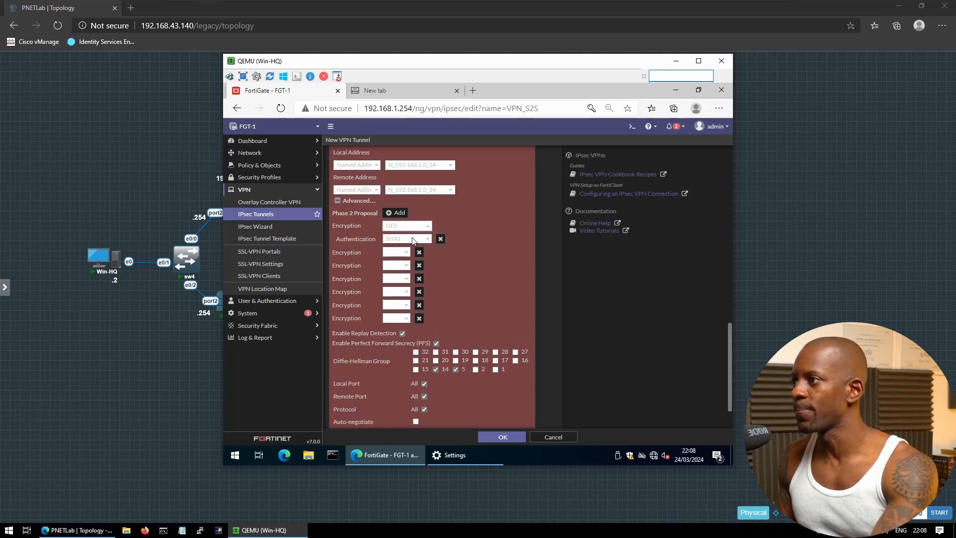
{"action": "left_click", "coordinate": [412, 239]}
{"action": "left_click", "coordinate": [407, 273]}
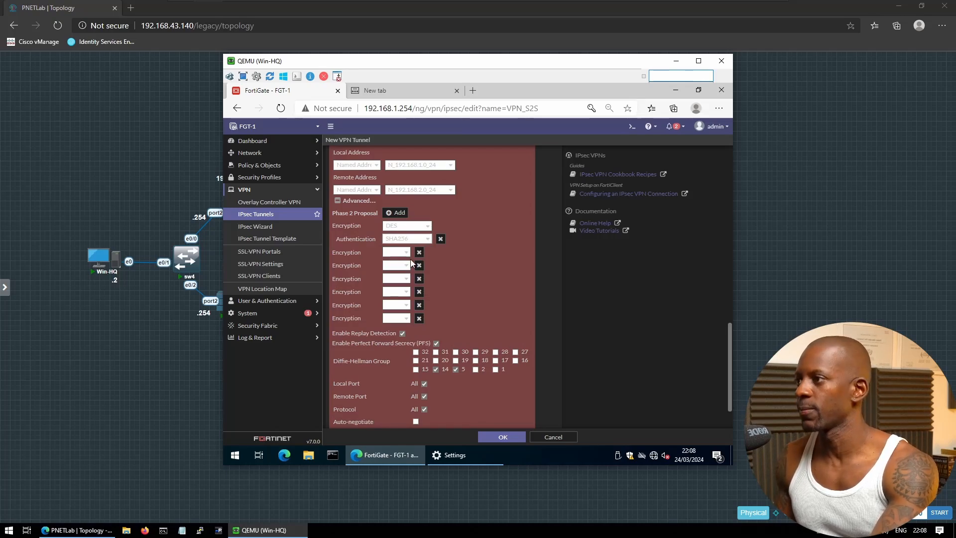
{"action": "left_click", "coordinate": [419, 253]}
{"action": "left_click", "coordinate": [419, 253]}
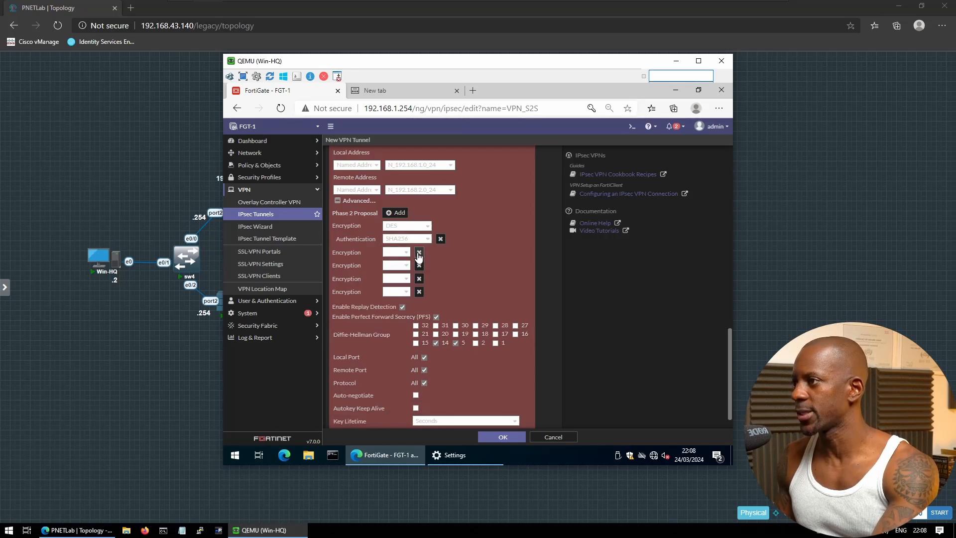
{"action": "left_click", "coordinate": [419, 252]}
{"action": "left_click", "coordinate": [418, 253]}
{"action": "left_click", "coordinate": [419, 252]}
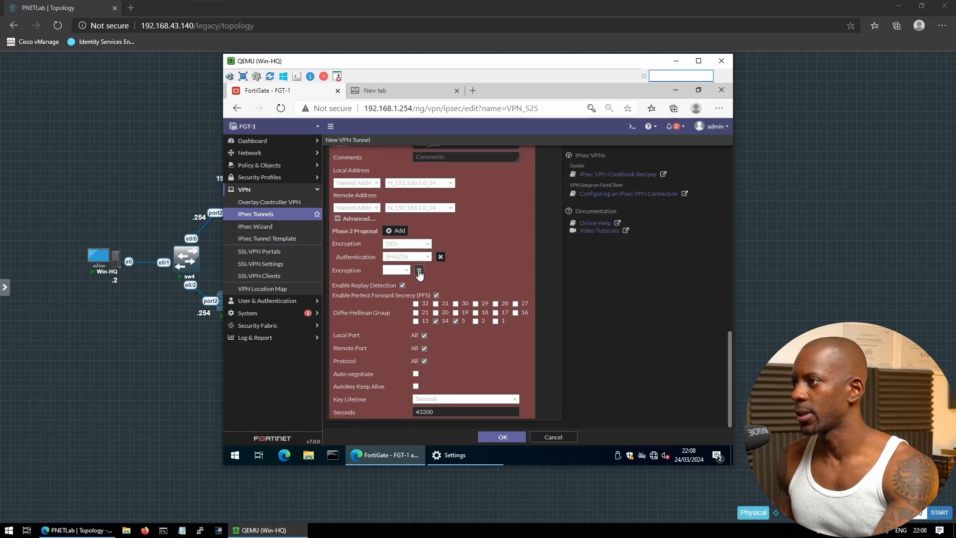
{"action": "left_click", "coordinate": [419, 269]}
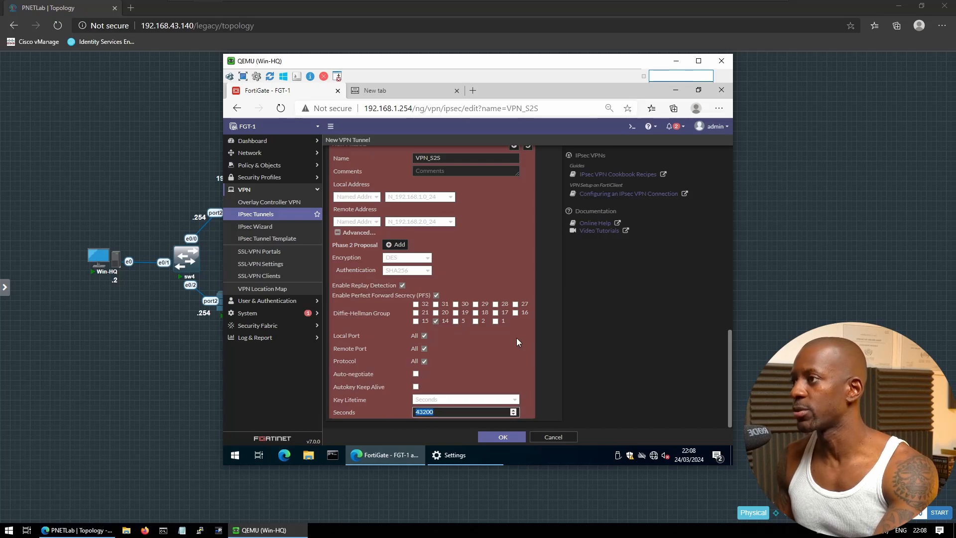
Set the Phase 2 key lifetime to 86400 seconds and save the selector
{"action": "scroll", "coordinate": [513, 338], "scroll_direction": "up", "scroll_amount": 3}
{"action": "scroll", "coordinate": [512, 336], "scroll_direction": "up", "scroll_amount": 5}
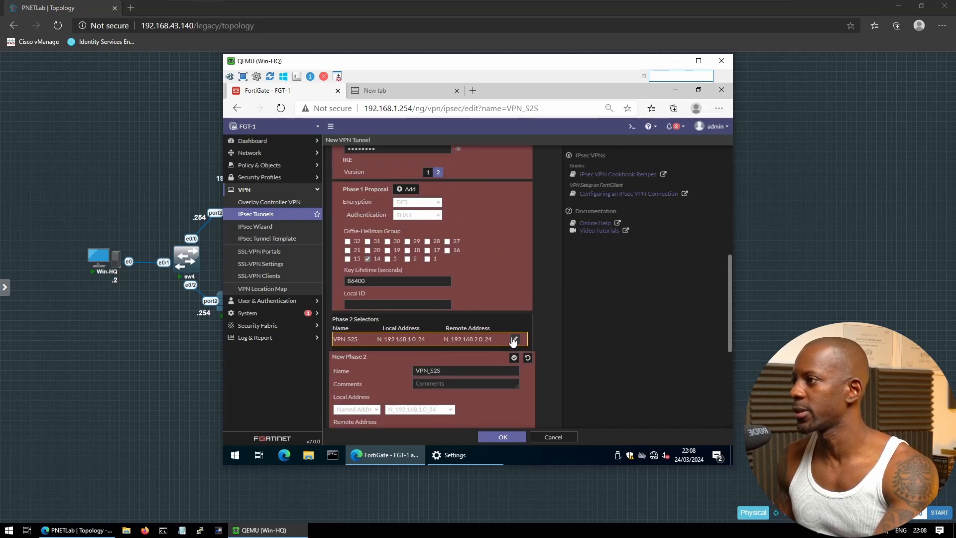
{"action": "scroll", "coordinate": [512, 338], "scroll_direction": "down", "scroll_amount": 5}
{"action": "scroll", "coordinate": [513, 342], "scroll_direction": "down", "scroll_amount": 3}
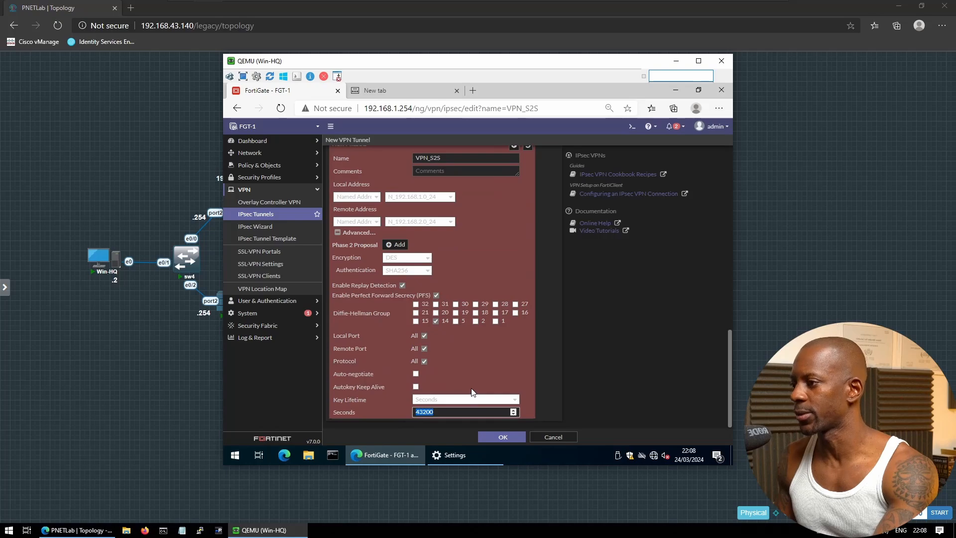
{"action": "type", "text": "86400"}
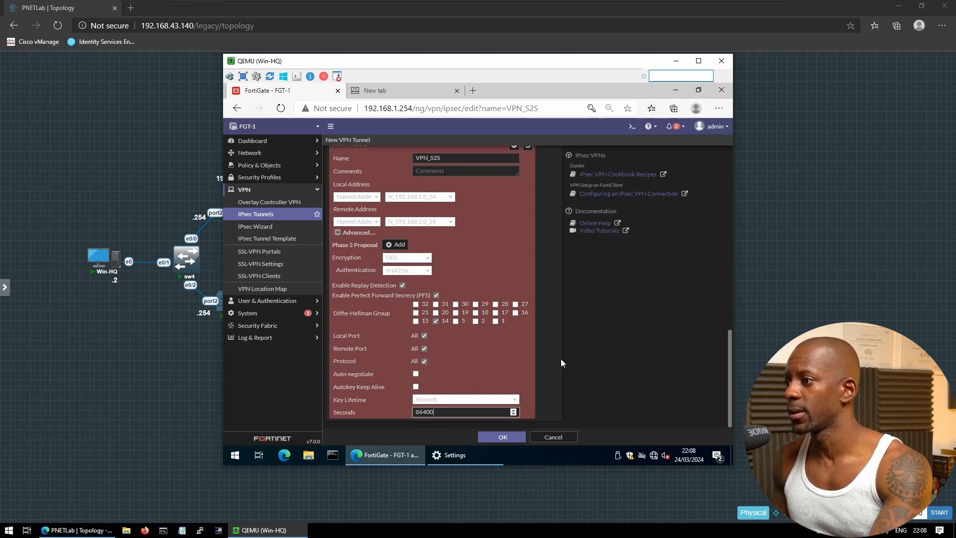
{"action": "scroll", "coordinate": [556, 363], "scroll_direction": "up", "scroll_amount": 4}
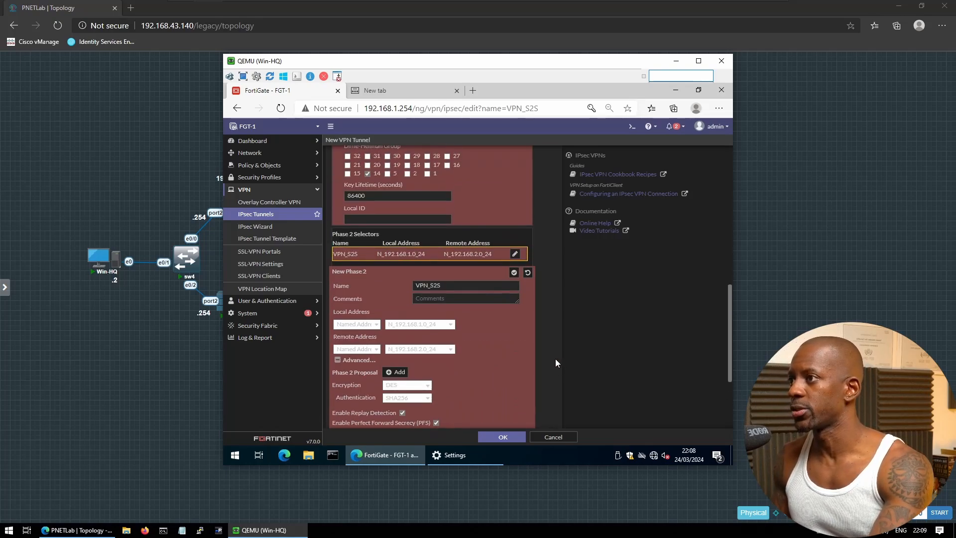
{"action": "left_click", "coordinate": [514, 273]}
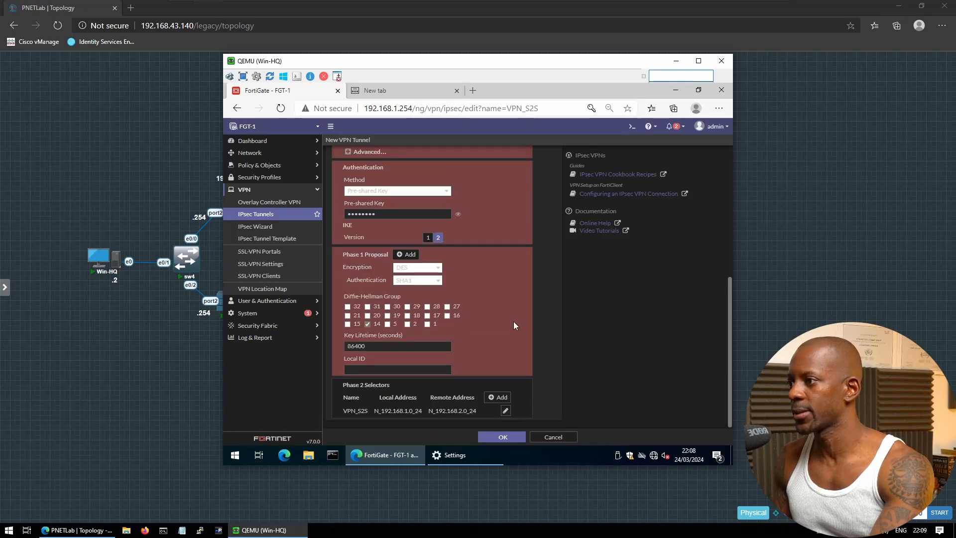
Save the VPN_S2S tunnel so it appears in the IPsec Tunnels list
{"action": "left_click", "coordinate": [503, 437]}
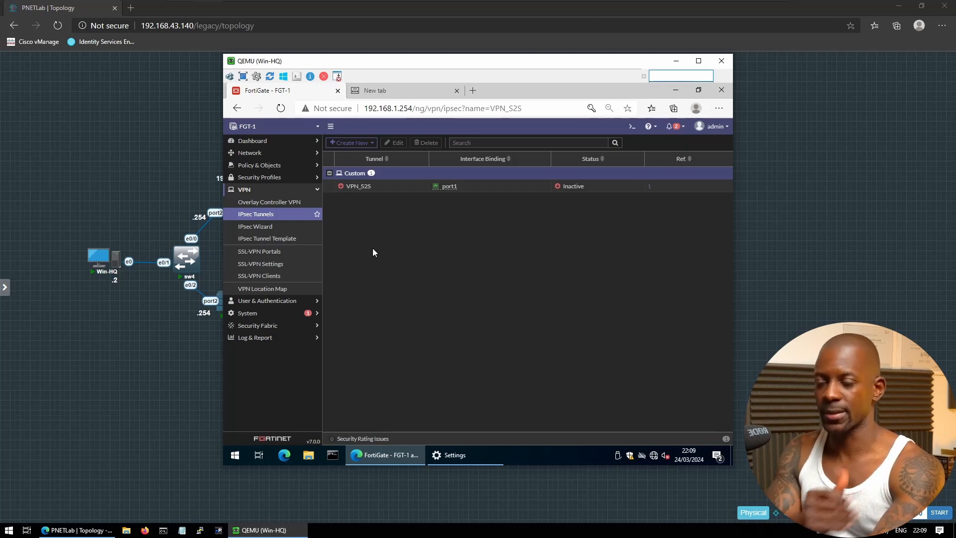
{"action": "left_click", "coordinate": [269, 156]}
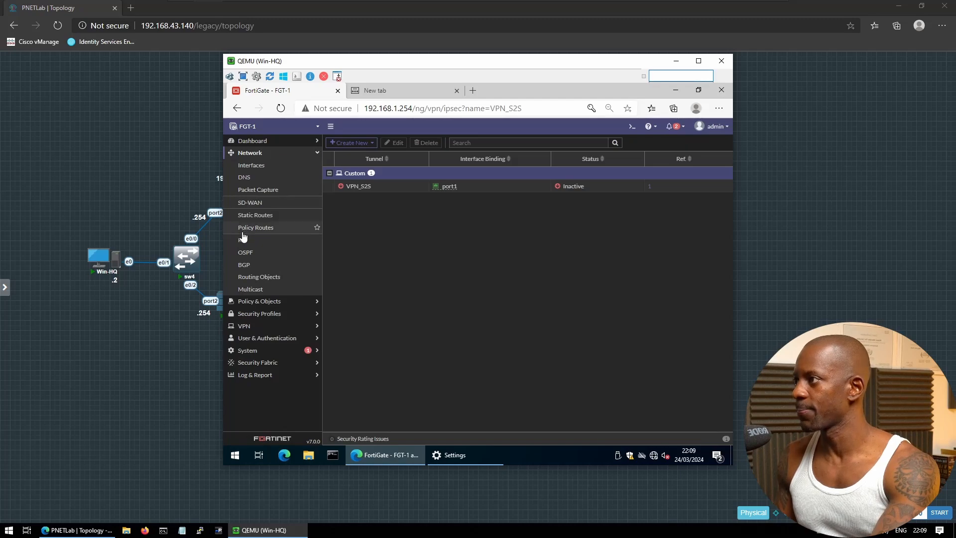
Create a new static route with named destination N_192.168.2.0_24
{"action": "left_click", "coordinate": [253, 217]}
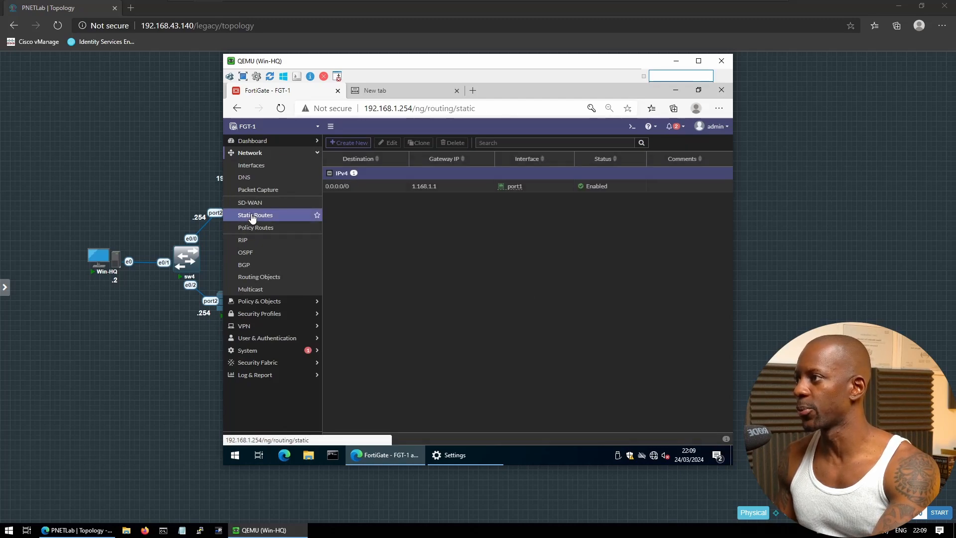
{"action": "left_click", "coordinate": [355, 143]}
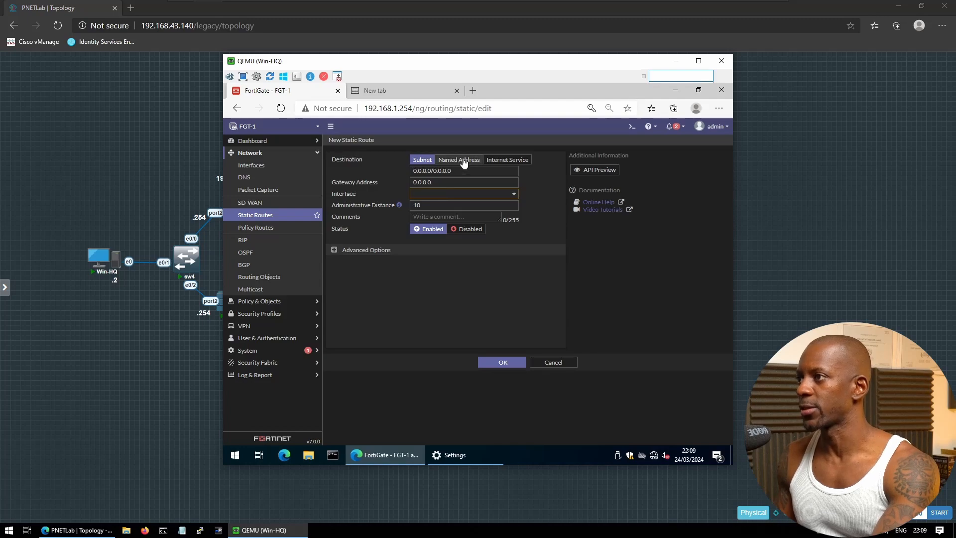
{"action": "left_click", "coordinate": [461, 160]}
{"action": "left_click", "coordinate": [466, 171]}
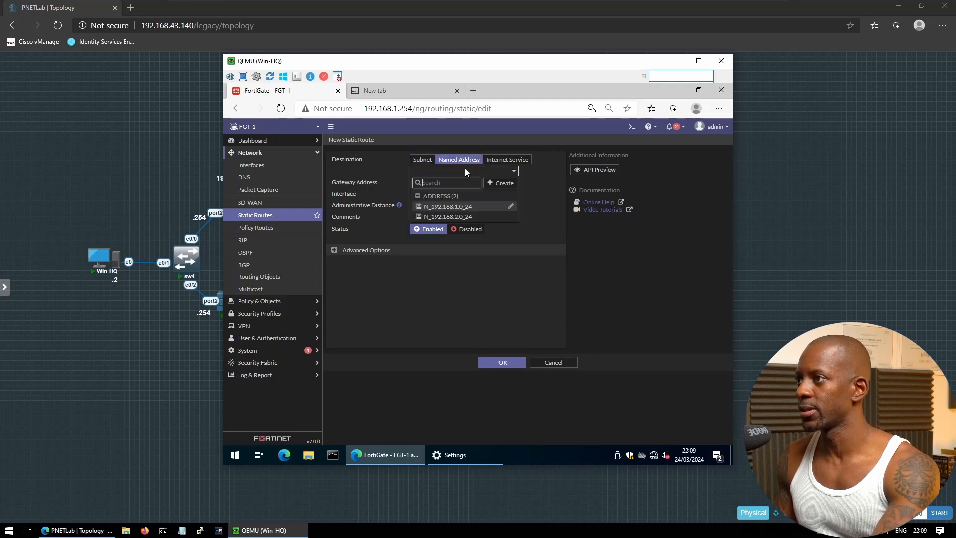
{"action": "mouse_move", "coordinate": [461, 220]}
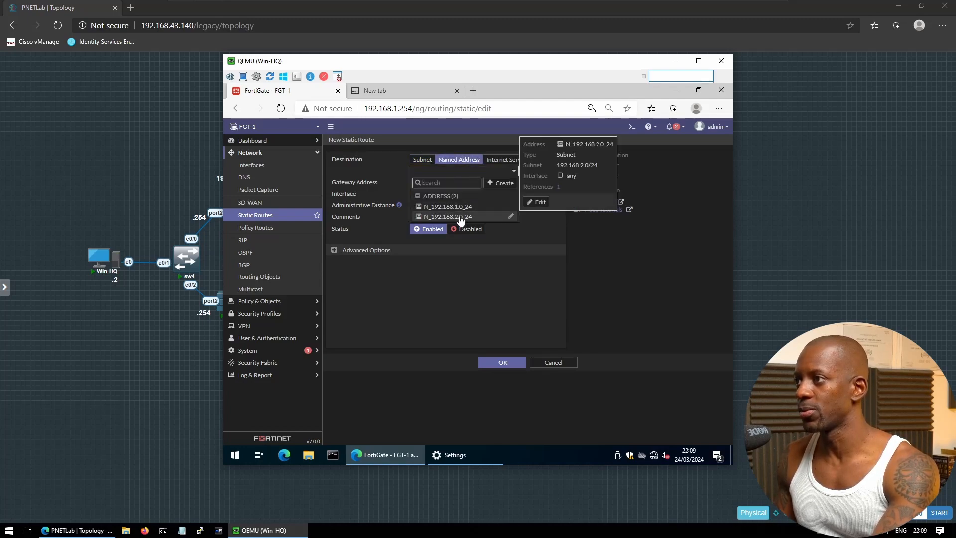
{"action": "left_click", "coordinate": [461, 216]}
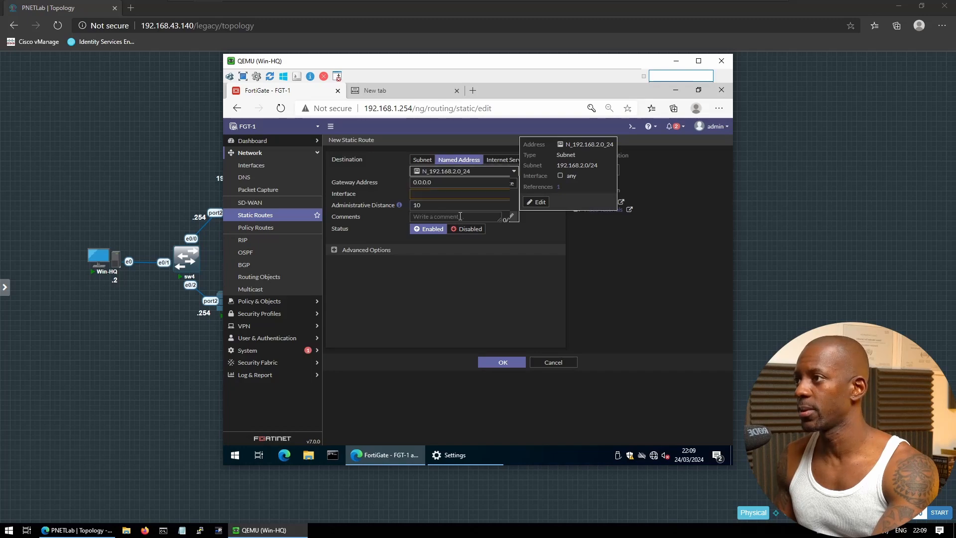
Send the route out the VPN_S2S interface and save it
{"action": "left_click", "coordinate": [426, 194]}
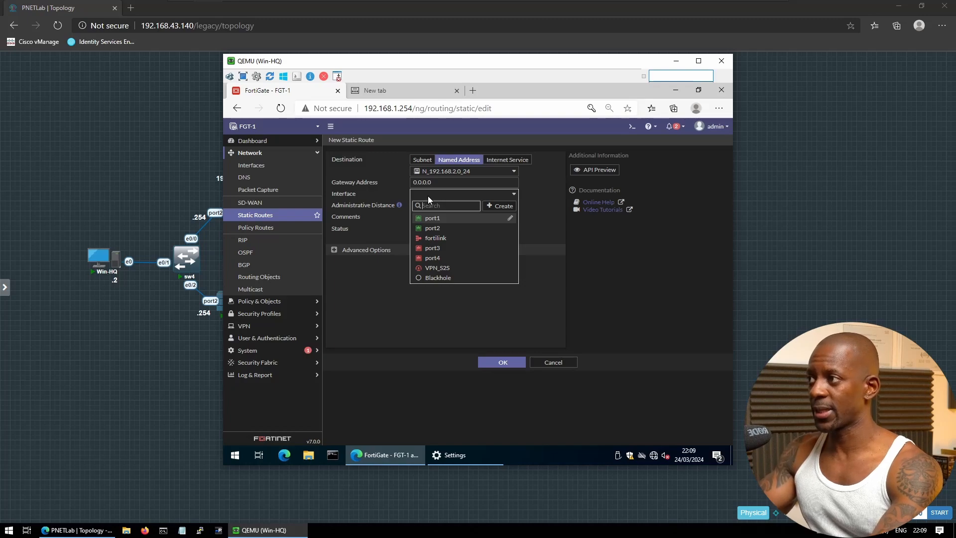
{"action": "mouse_move", "coordinate": [448, 271]}
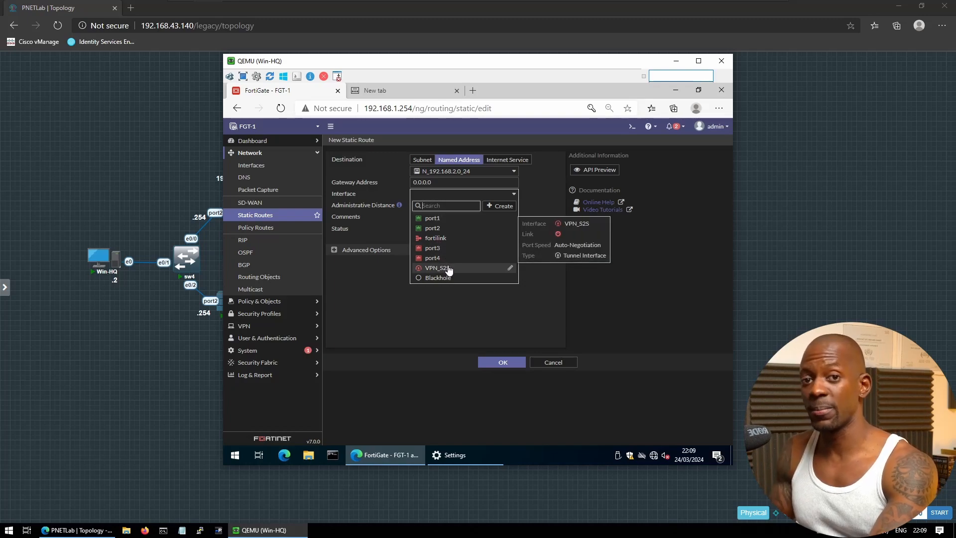
{"action": "left_click", "coordinate": [448, 269]}
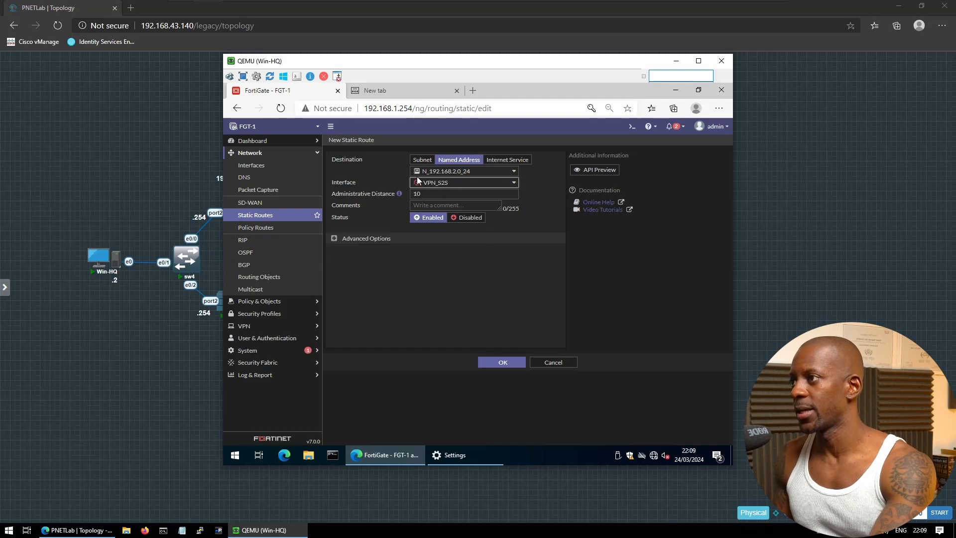
{"action": "mouse_move", "coordinate": [474, 188]}
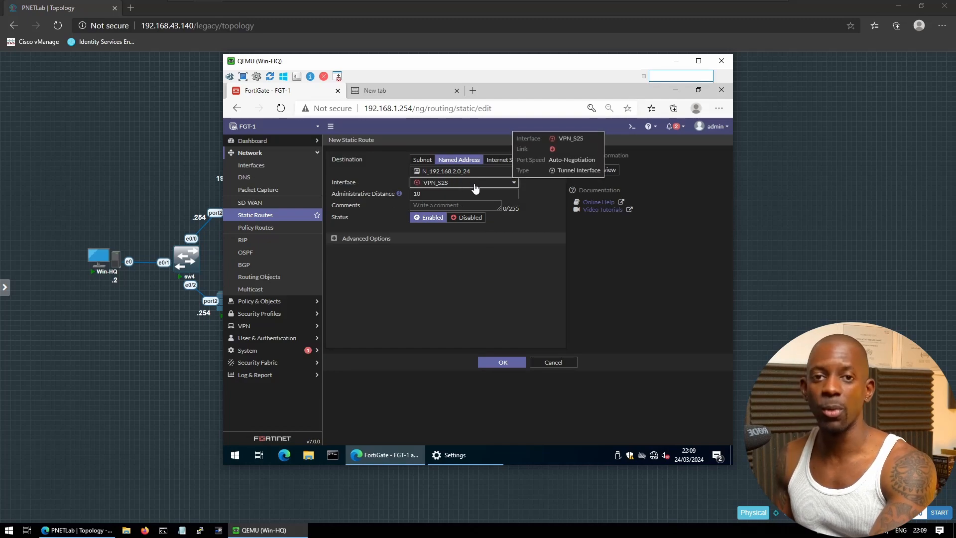
{"action": "left_click", "coordinate": [504, 363]}
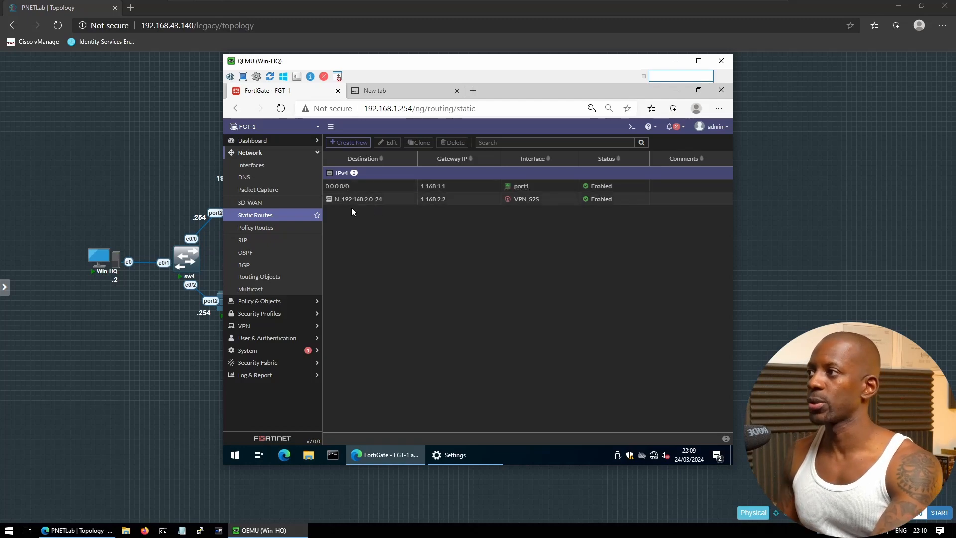
{"action": "mouse_move", "coordinate": [359, 199]}
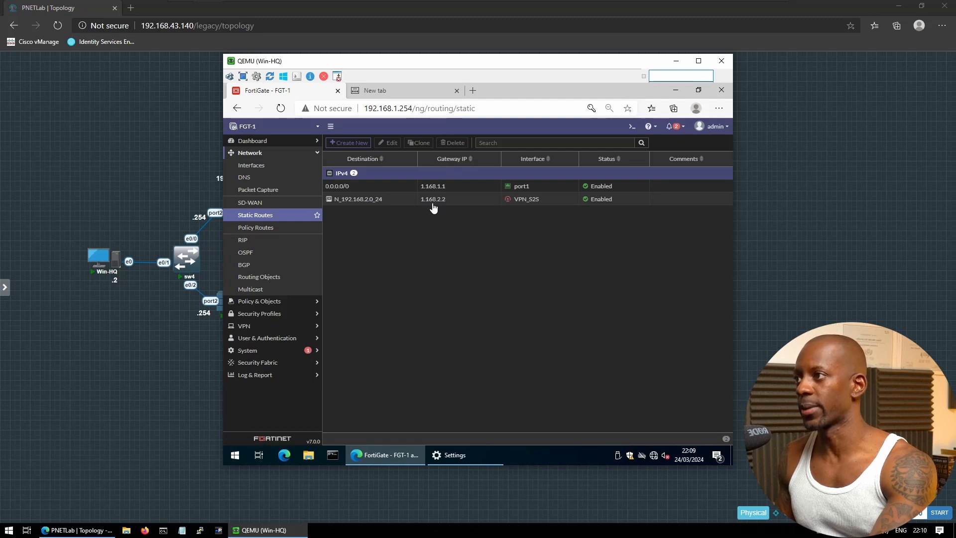
{"action": "mouse_move", "coordinate": [529, 204]}
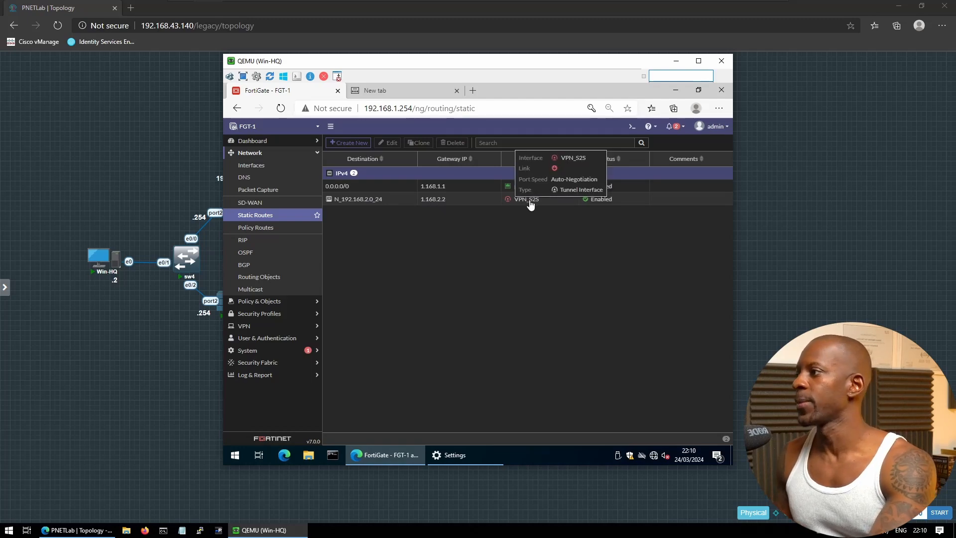
Create a new firewall policy named ALLOW S2S
{"action": "left_click", "coordinate": [272, 301]}
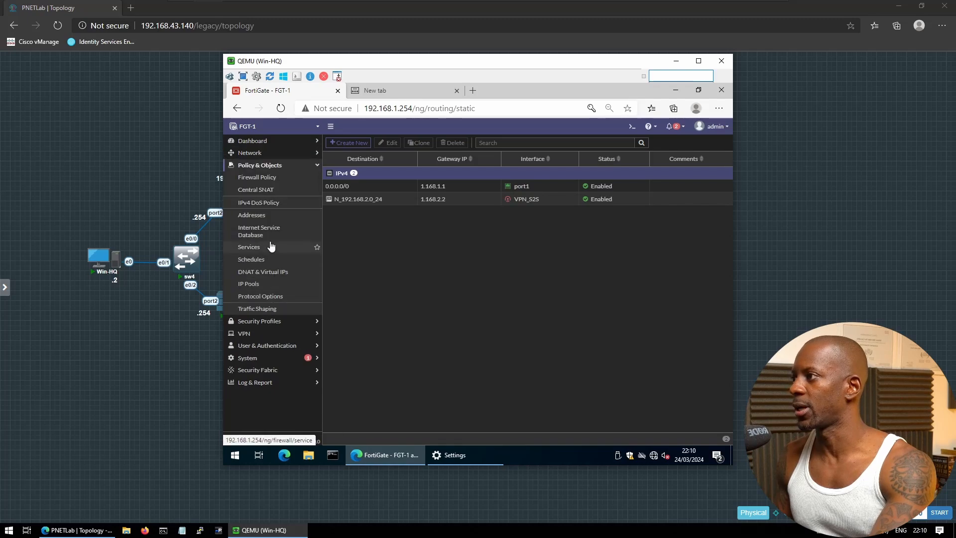
{"action": "left_click", "coordinate": [264, 179]}
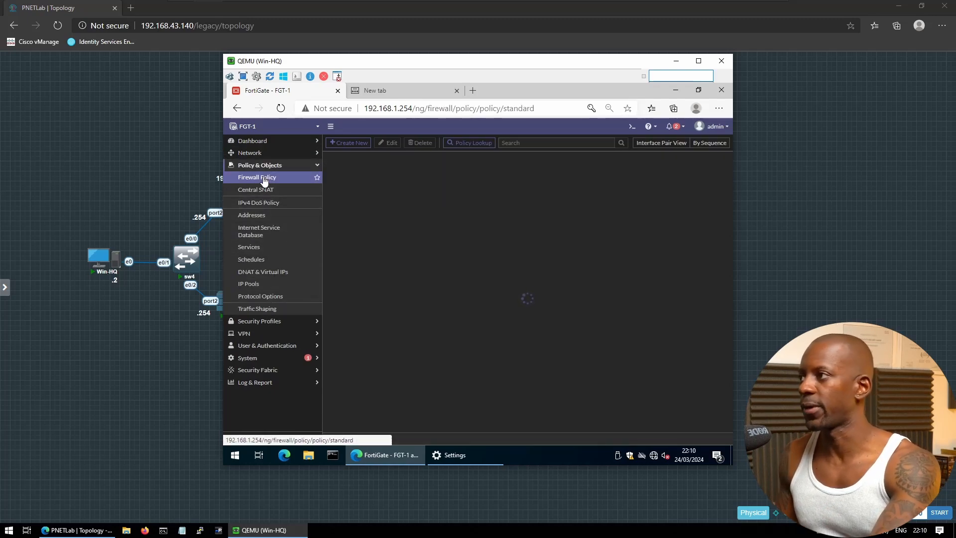
{"action": "left_click", "coordinate": [348, 143]}
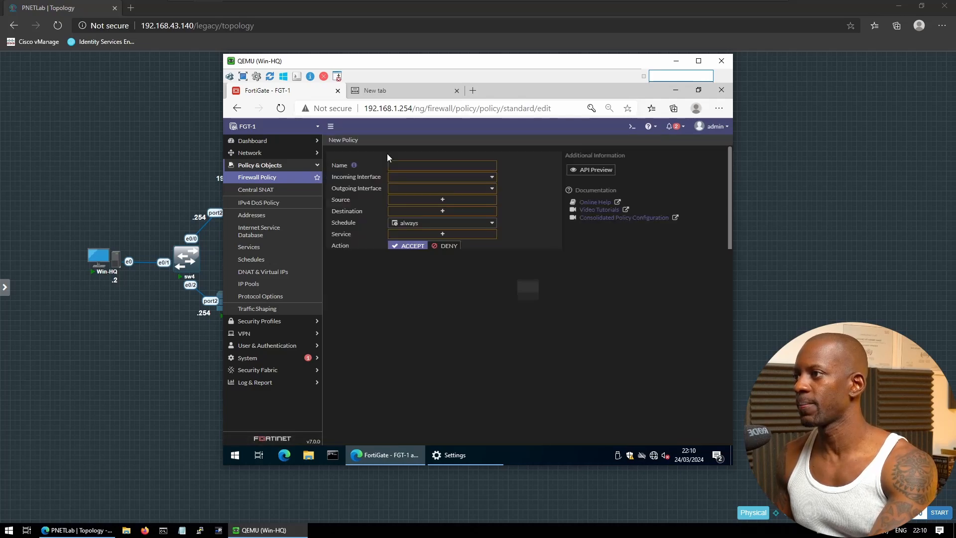
{"action": "left_click", "coordinate": [406, 166]}
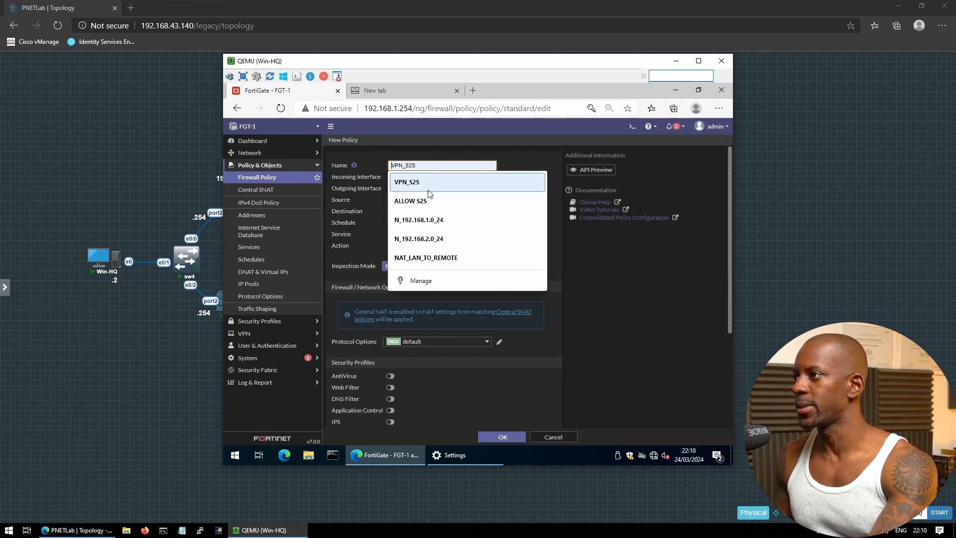
{"action": "left_click", "coordinate": [432, 204]}
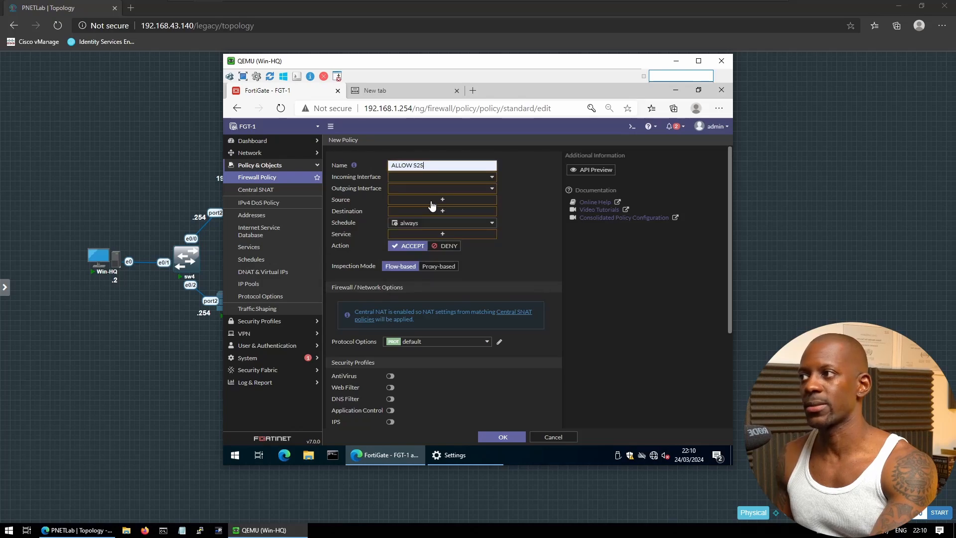
Set the policy's incoming interface to port2 and outgoing interface to VPN_S2S
{"action": "left_click", "coordinate": [414, 180]}
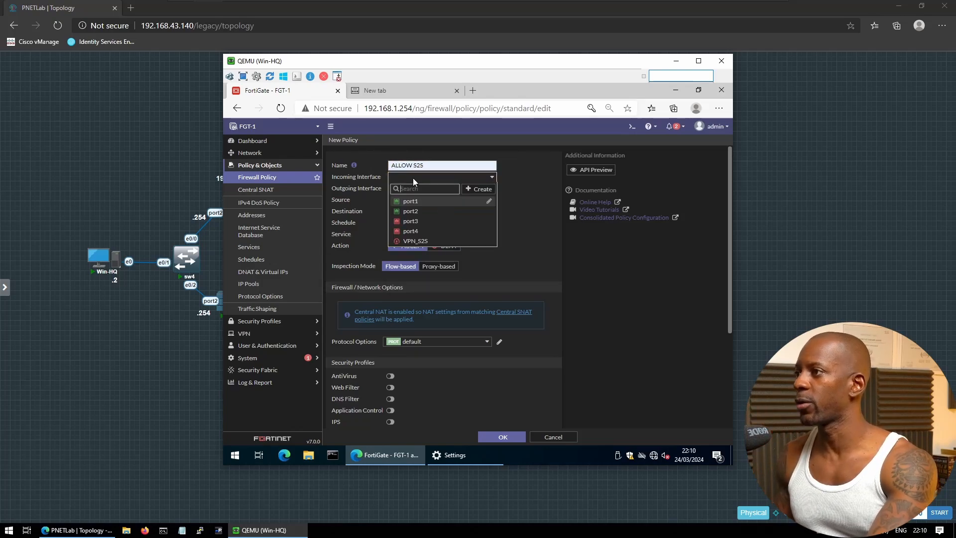
{"action": "left_click", "coordinate": [418, 212]}
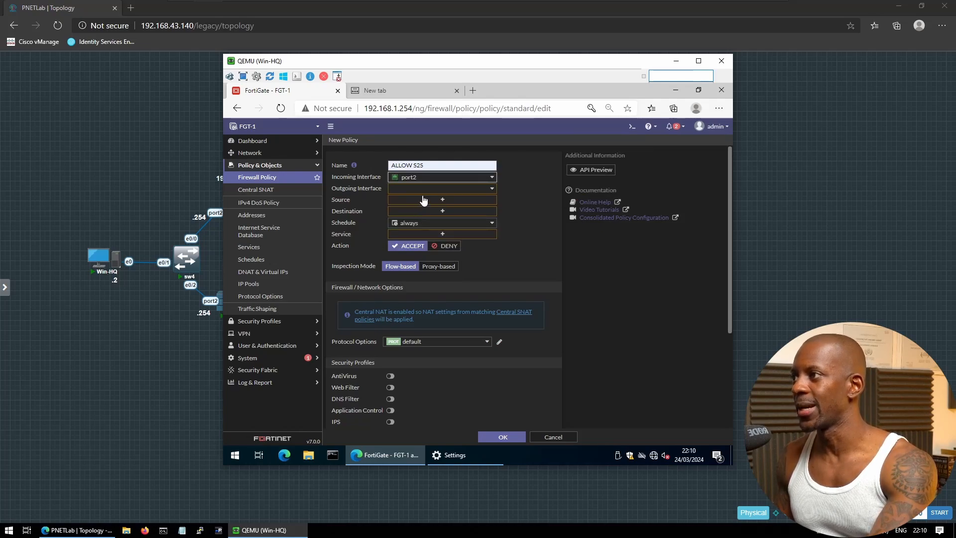
{"action": "left_click", "coordinate": [427, 190]}
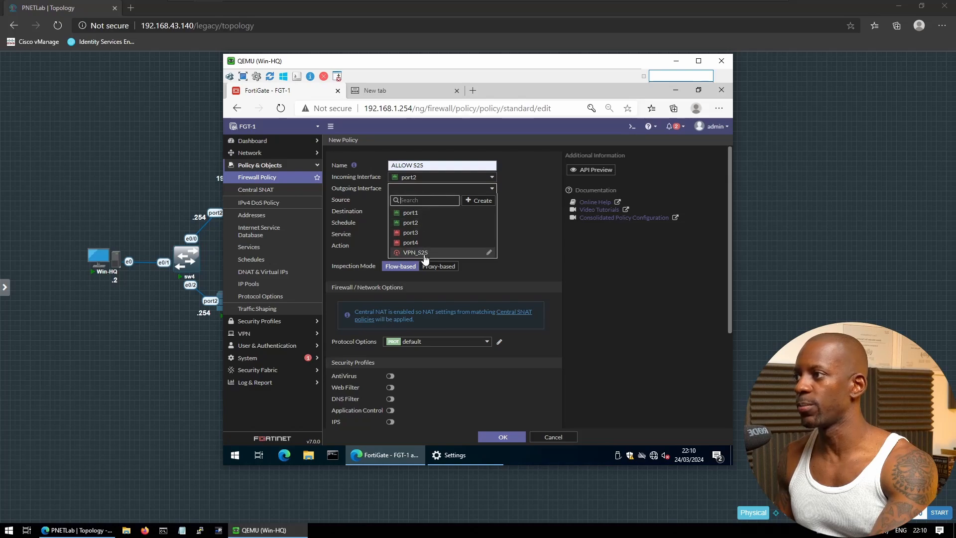
{"action": "mouse_move", "coordinate": [426, 258]}
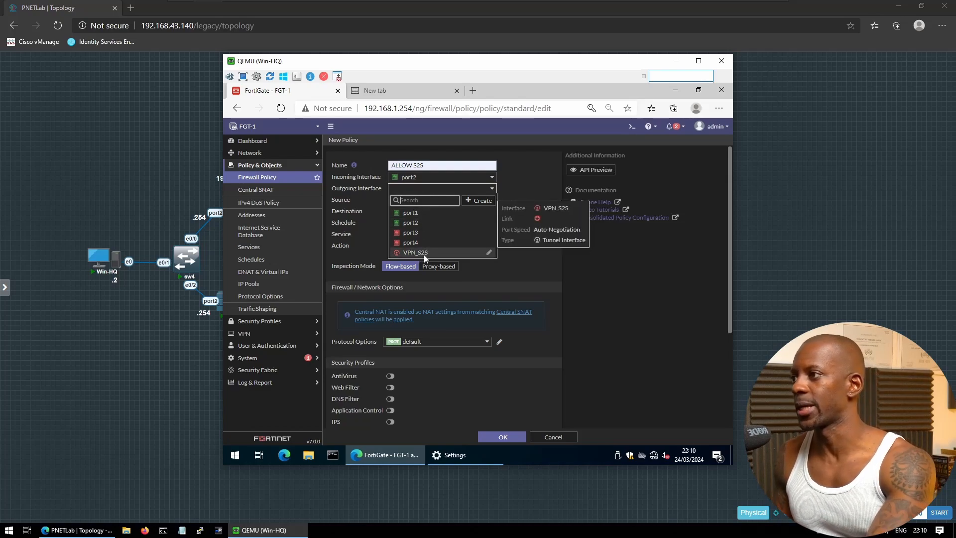
{"action": "left_click", "coordinate": [424, 254]}
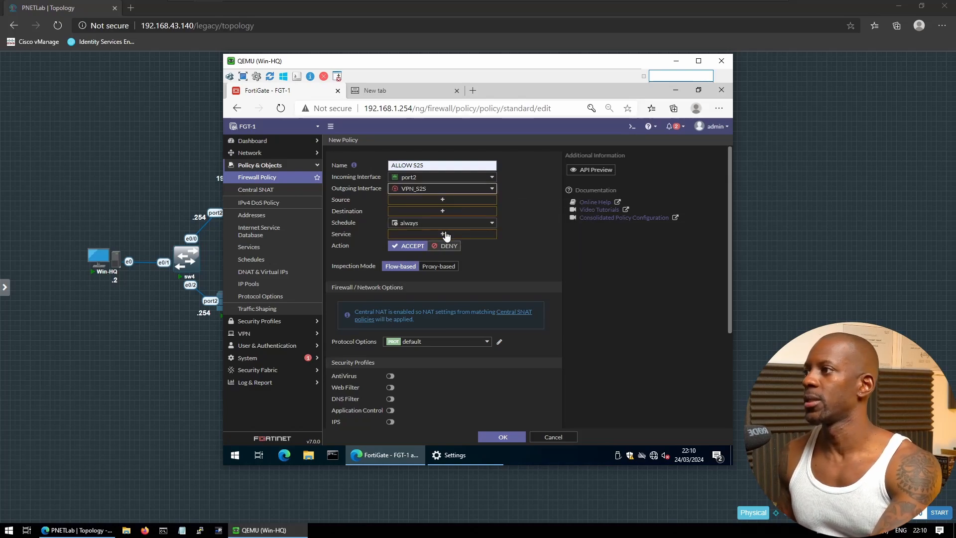
{"action": "left_click", "coordinate": [410, 201]}
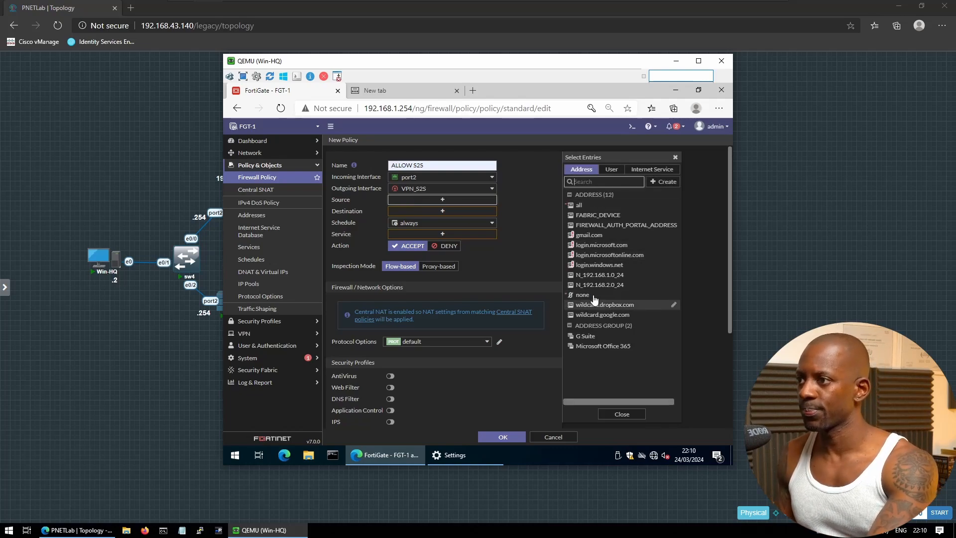
Give ALLOW S2S source N_192.168.1.0_24, destination N_192.168.2.0_24 and service ALL
{"action": "left_click", "coordinate": [596, 276]}
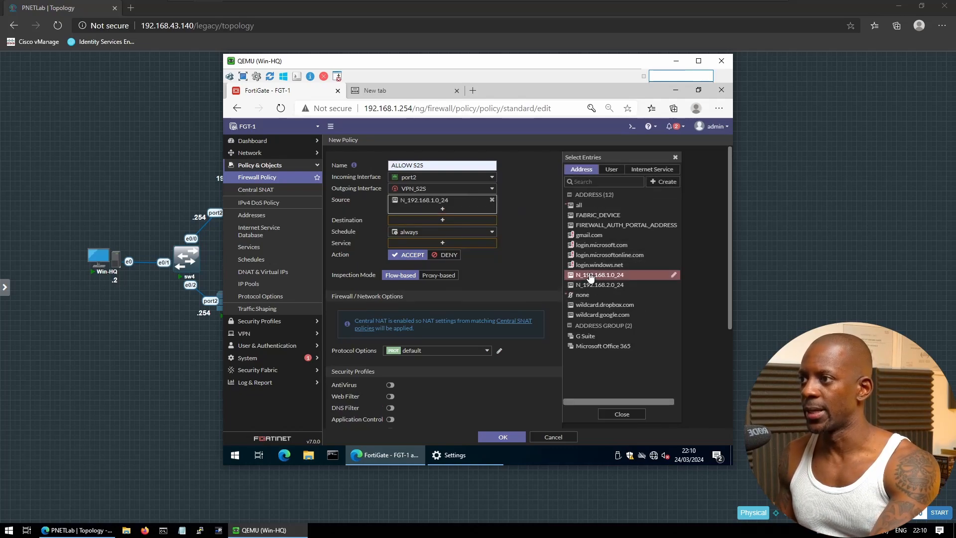
{"action": "left_click", "coordinate": [455, 223]}
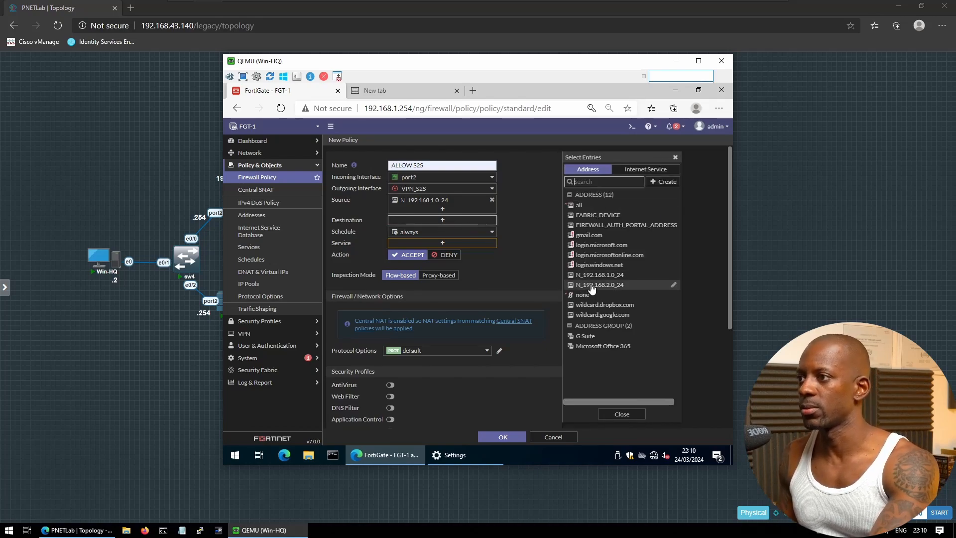
{"action": "left_click", "coordinate": [593, 286]}
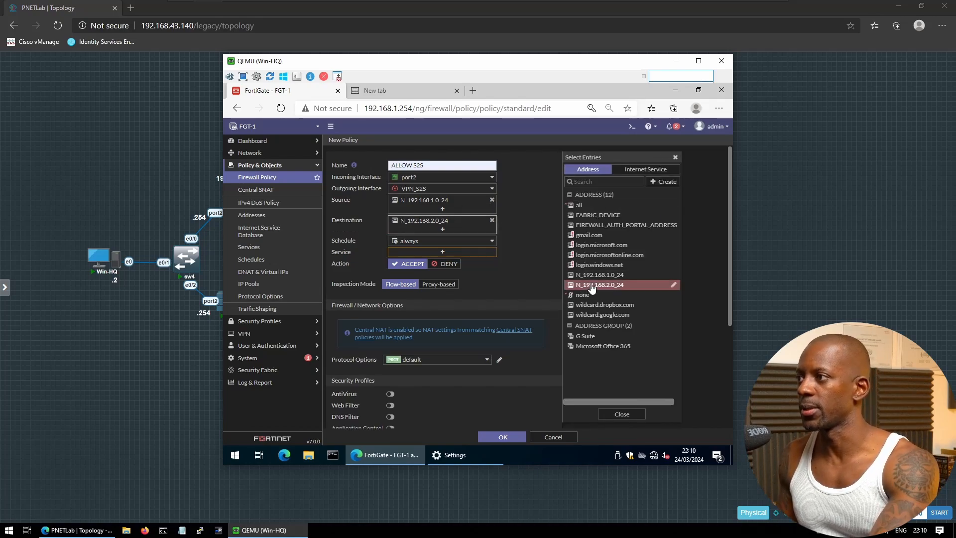
{"action": "left_click", "coordinate": [455, 252]}
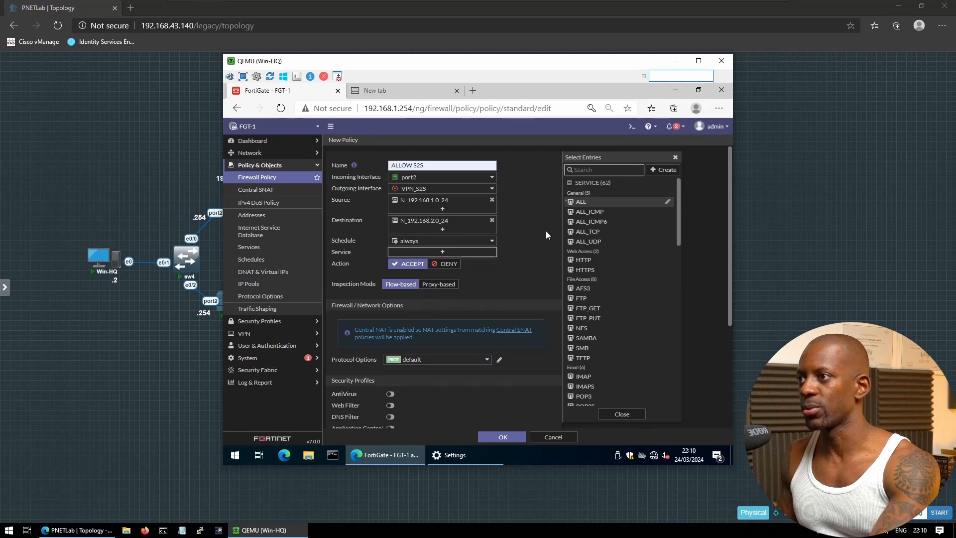
{"action": "left_click", "coordinate": [582, 202]}
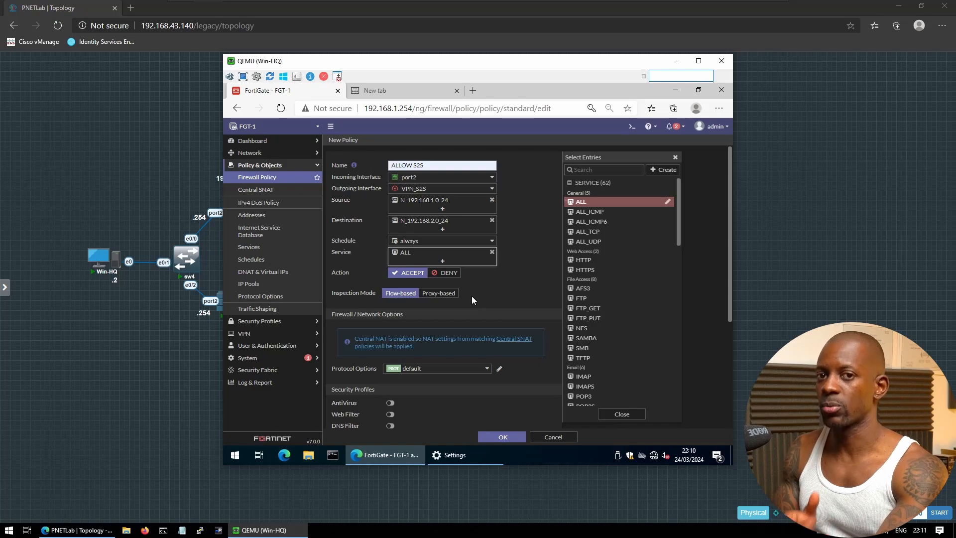
{"action": "left_click", "coordinate": [502, 277]}
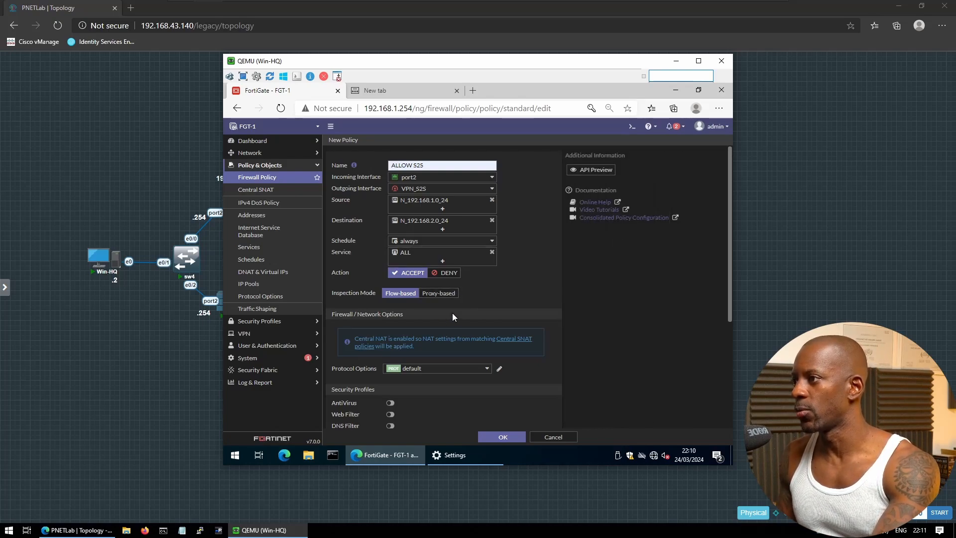
Log allowed traffic for all sessions and save the ALLOW S2S policy
{"action": "scroll", "coordinate": [453, 314], "scroll_direction": "down", "scroll_amount": 2}
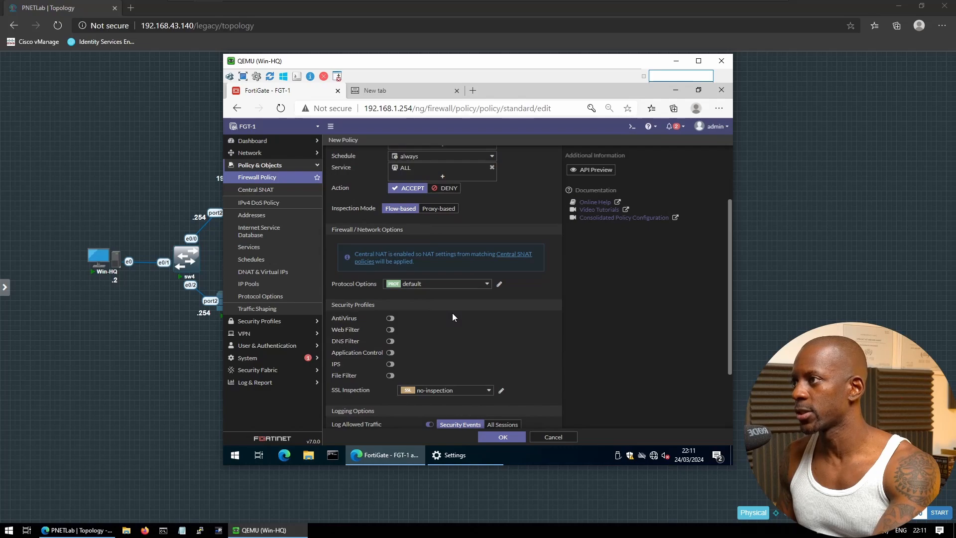
{"action": "scroll", "coordinate": [452, 313], "scroll_direction": "up", "scroll_amount": 1}
{"action": "scroll", "coordinate": [453, 313], "scroll_direction": "down", "scroll_amount": 1}
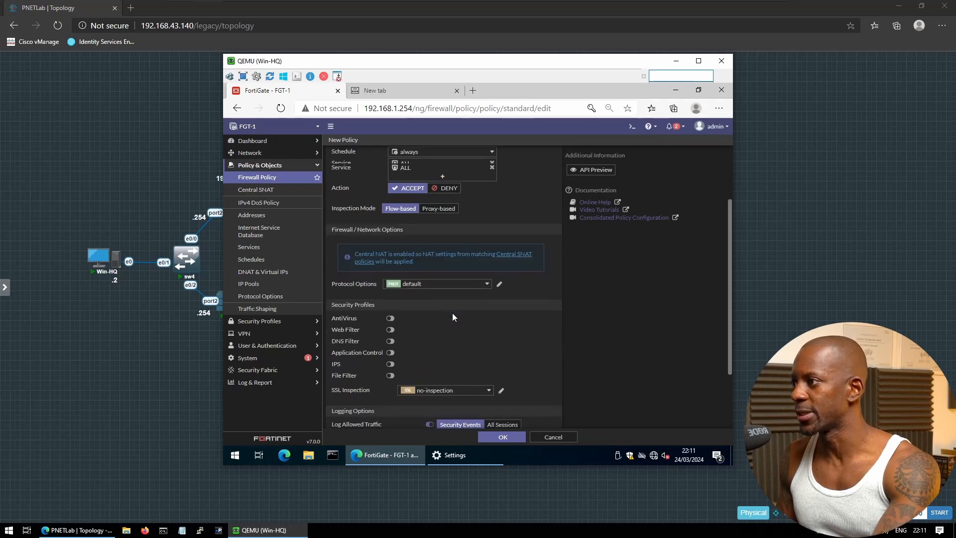
{"action": "scroll", "coordinate": [452, 317], "scroll_direction": "down", "scroll_amount": 1}
{"action": "scroll", "coordinate": [435, 294], "scroll_direction": "down", "scroll_amount": 1}
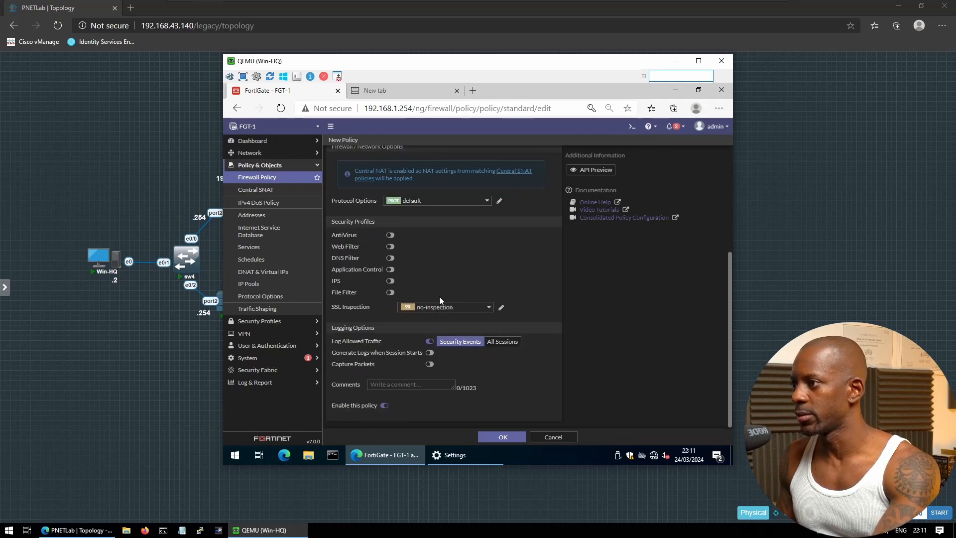
{"action": "left_click", "coordinate": [500, 347]}
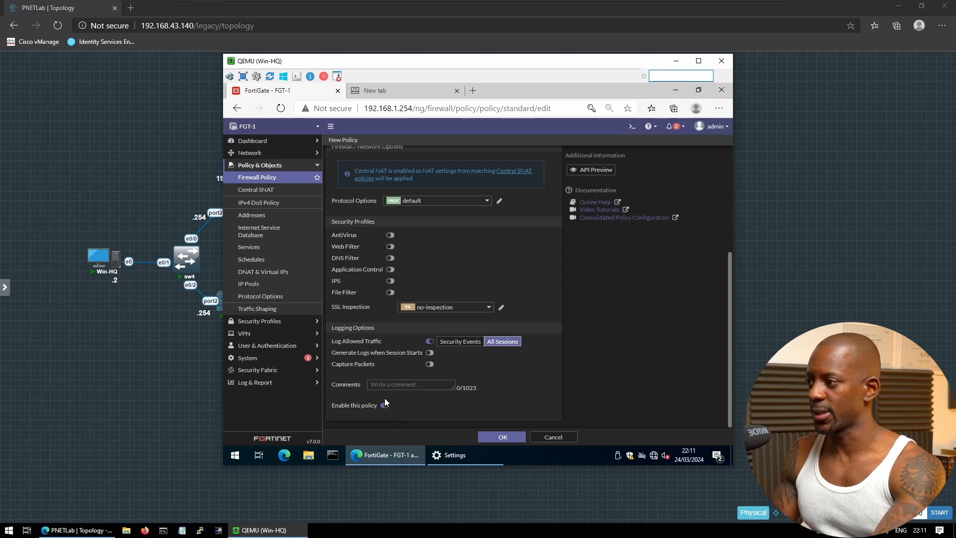
{"action": "left_click", "coordinate": [503, 437]}
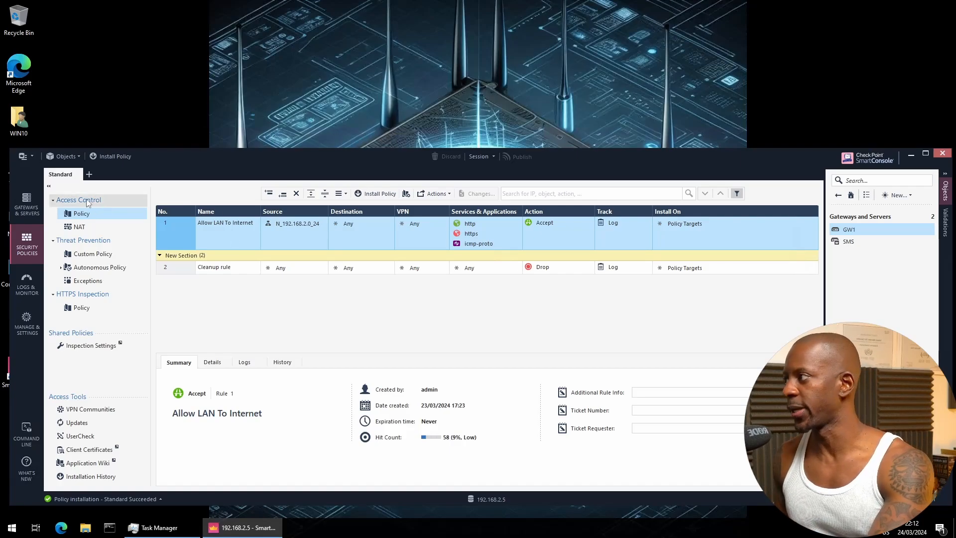
Switch SmartConsole to the Gateways & Servers view listing GW1 and SMS
{"action": "left_click", "coordinate": [26, 204]}
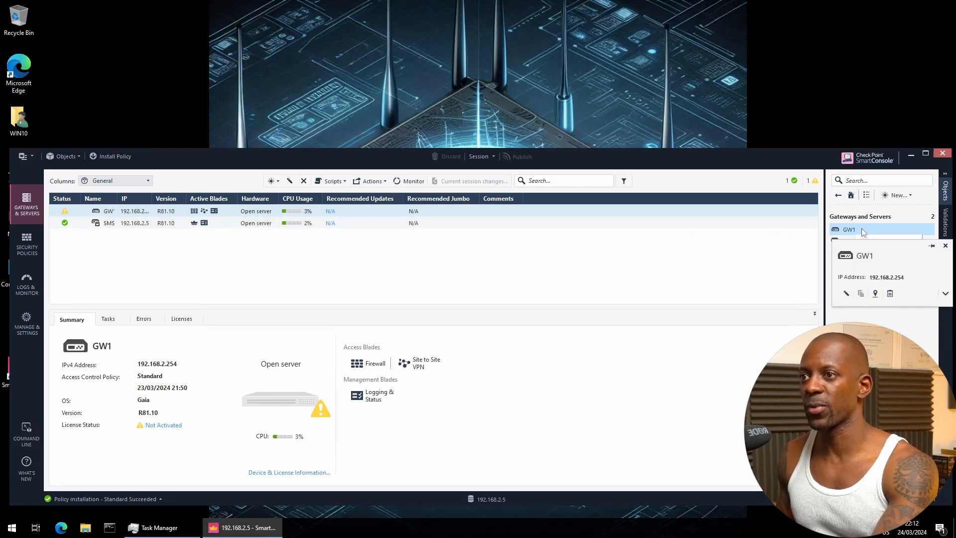
Confirm GW1's VPN domain N_192.168.2.0_24 and link-selection address 1.168.2.2, then close its properties
{"action": "double_click", "coordinate": [847, 228]}
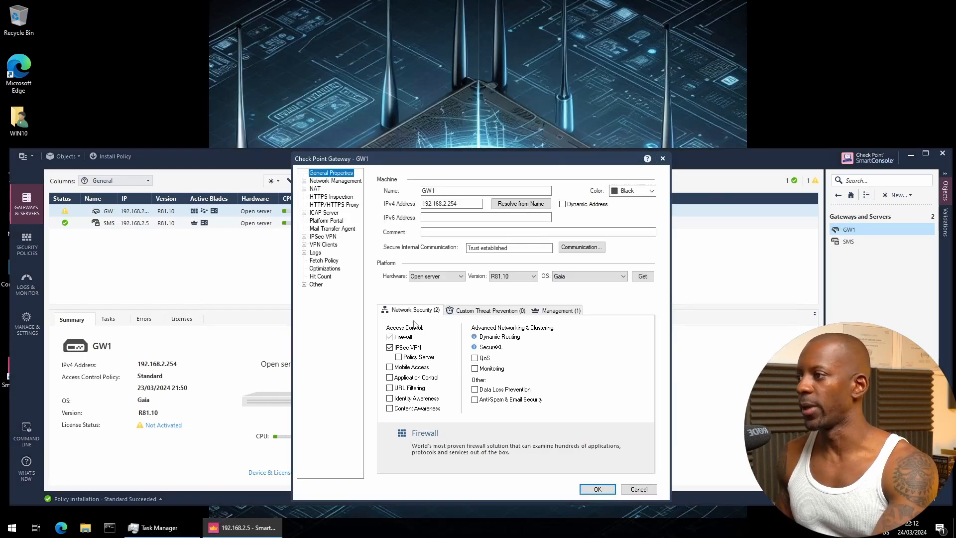
{"action": "mouse_move", "coordinate": [428, 349]}
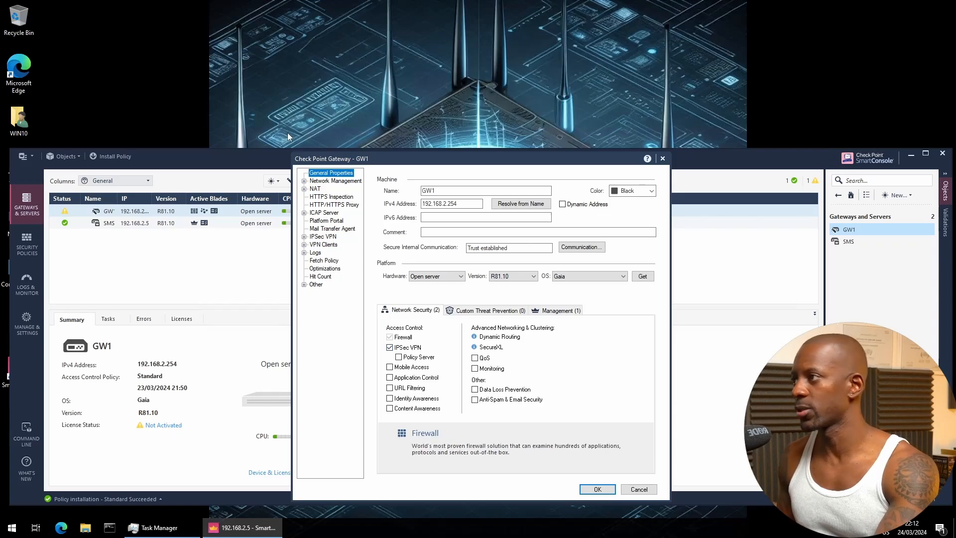
{"action": "left_click", "coordinate": [324, 182]}
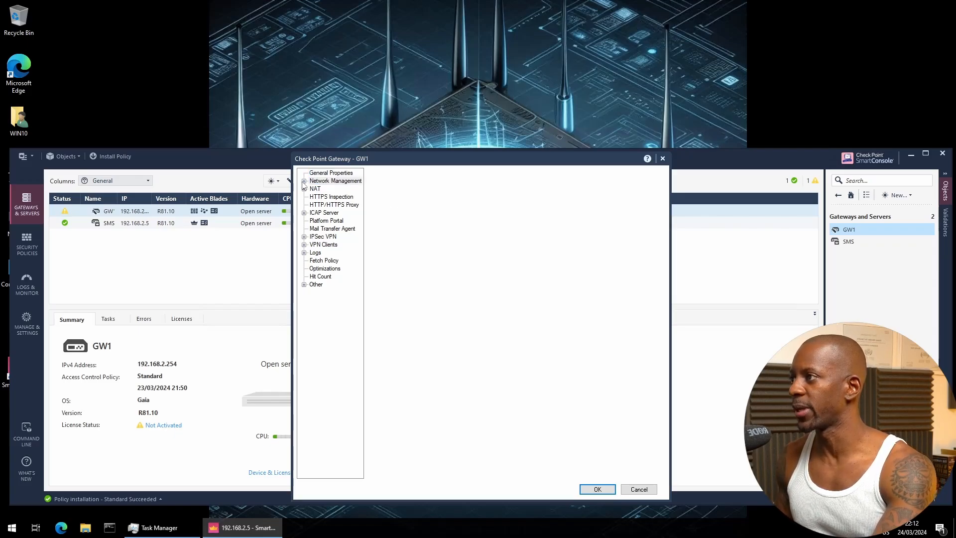
{"action": "left_click", "coordinate": [304, 182]}
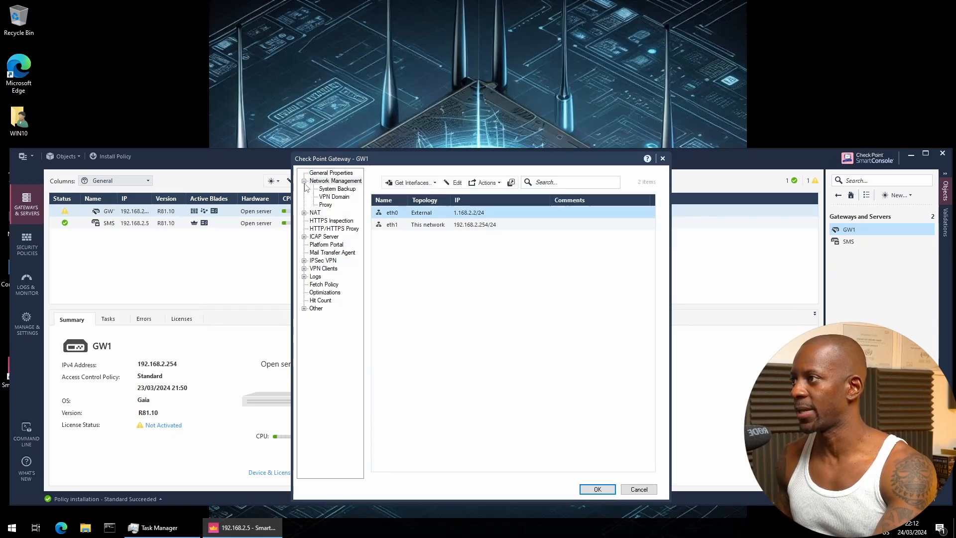
{"action": "left_click", "coordinate": [339, 199]}
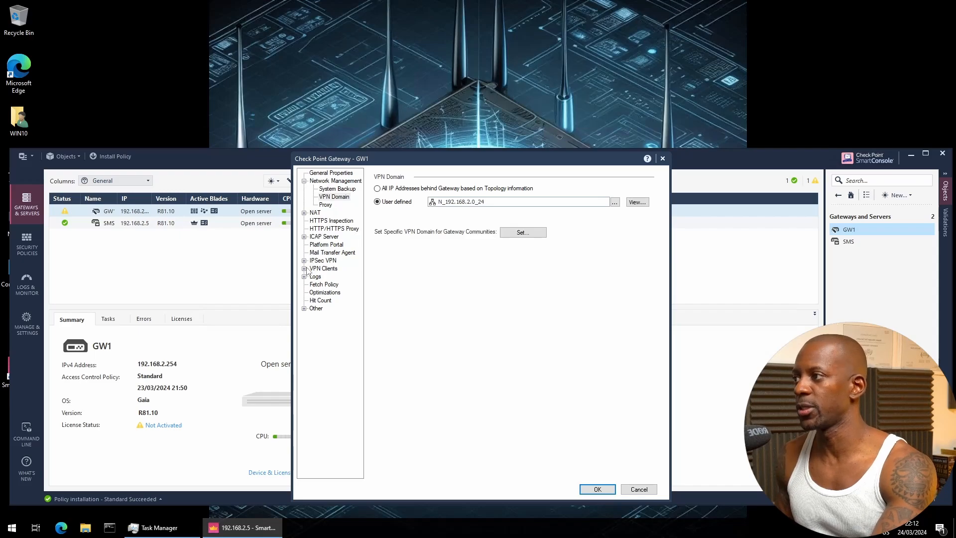
{"action": "left_click", "coordinate": [304, 260]}
{"action": "left_click", "coordinate": [330, 269]}
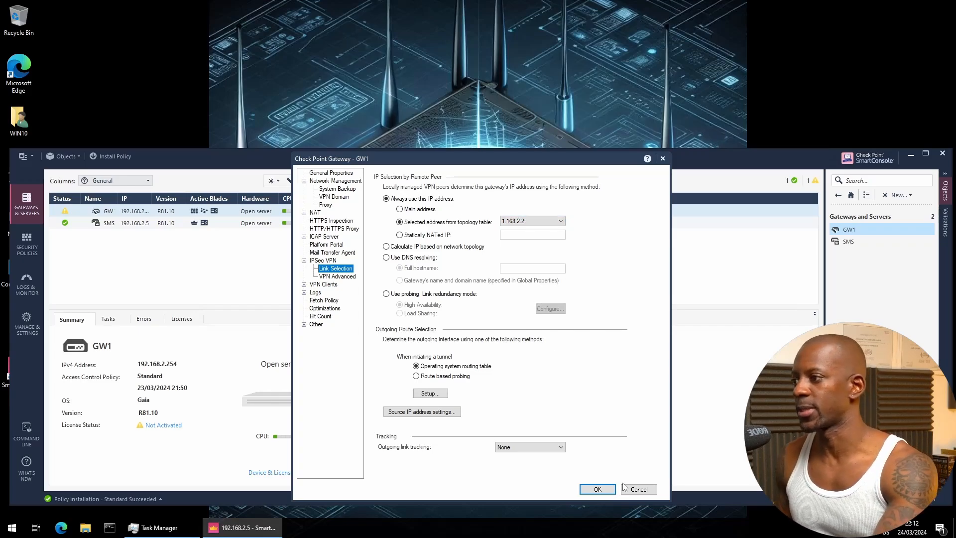
{"action": "left_click", "coordinate": [638, 489]}
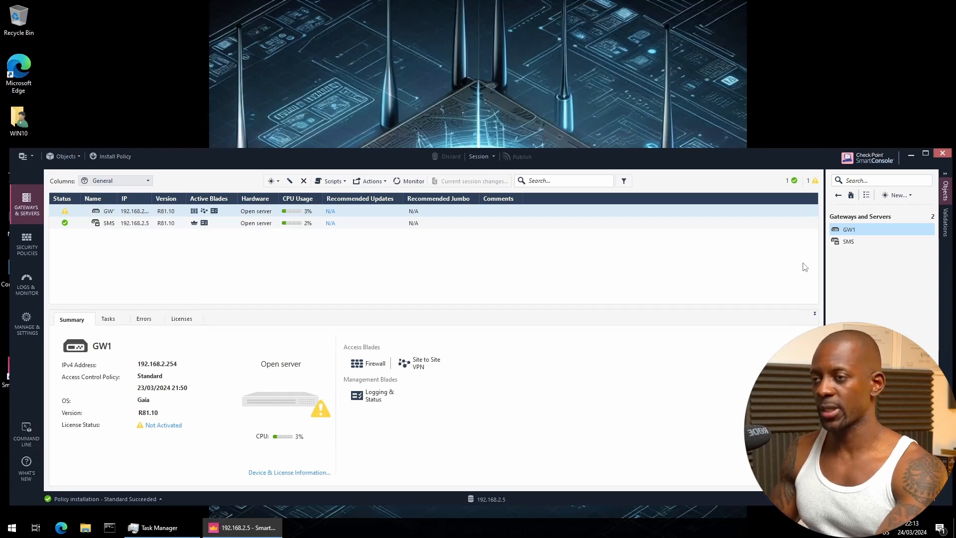
Start a new Interoperable Device from the New > More > Network Object menu
{"action": "left_click", "coordinate": [896, 196]}
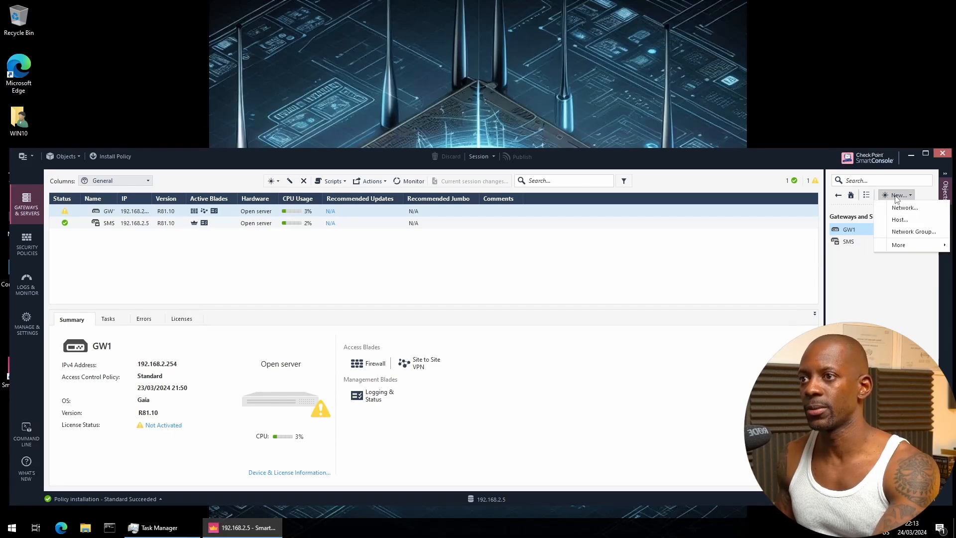
{"action": "mouse_move", "coordinate": [899, 248]}
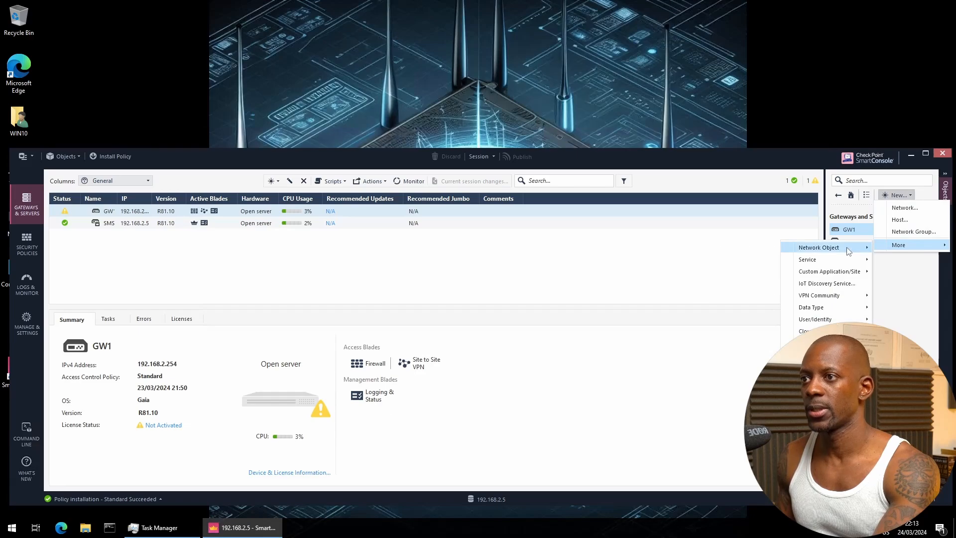
{"action": "mouse_move", "coordinate": [848, 248]}
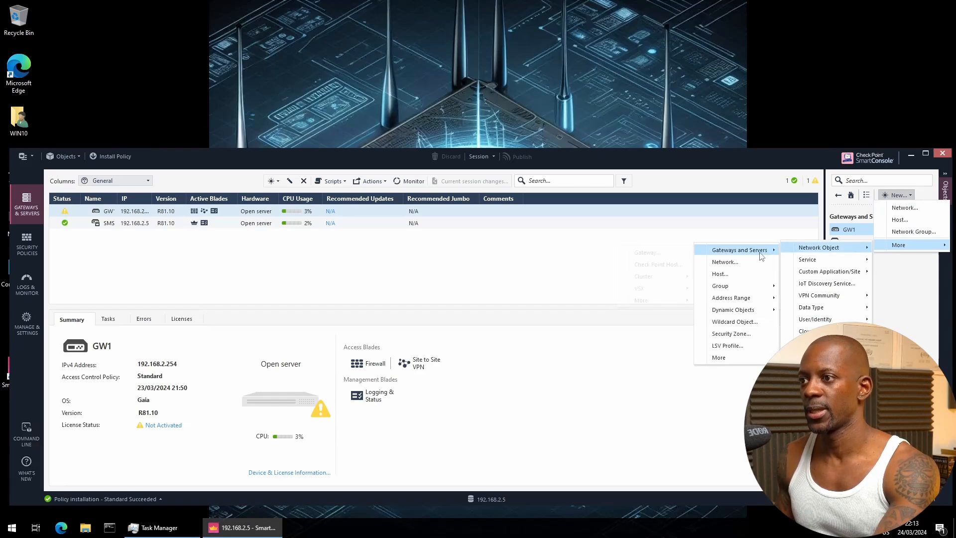
{"action": "mouse_move", "coordinate": [760, 256]}
{"action": "mouse_move", "coordinate": [667, 305]}
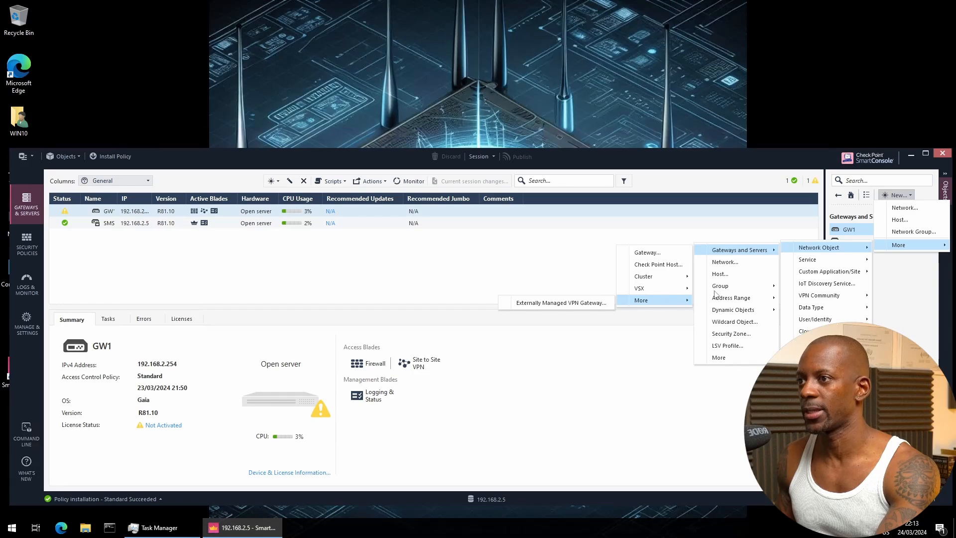
{"action": "mouse_move", "coordinate": [723, 361]}
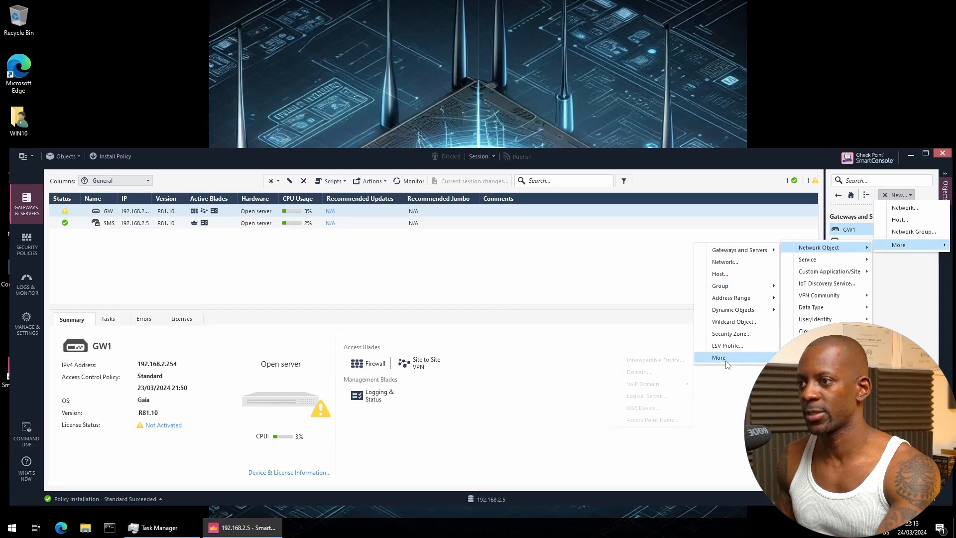
{"action": "left_click", "coordinate": [676, 361]}
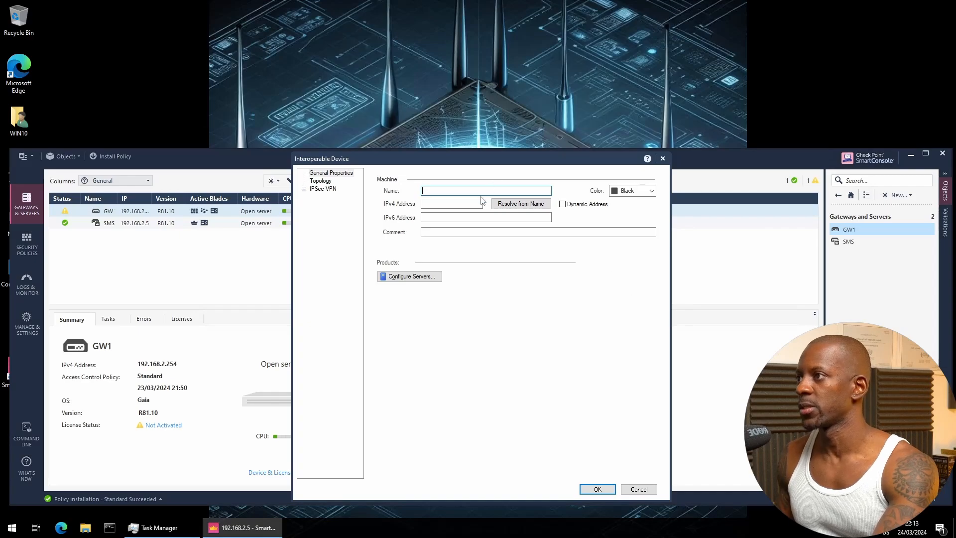
Name the device FGT-1 at 1.168.1.2, colour it Blue, save and publish
{"action": "type", "text": "FG"}
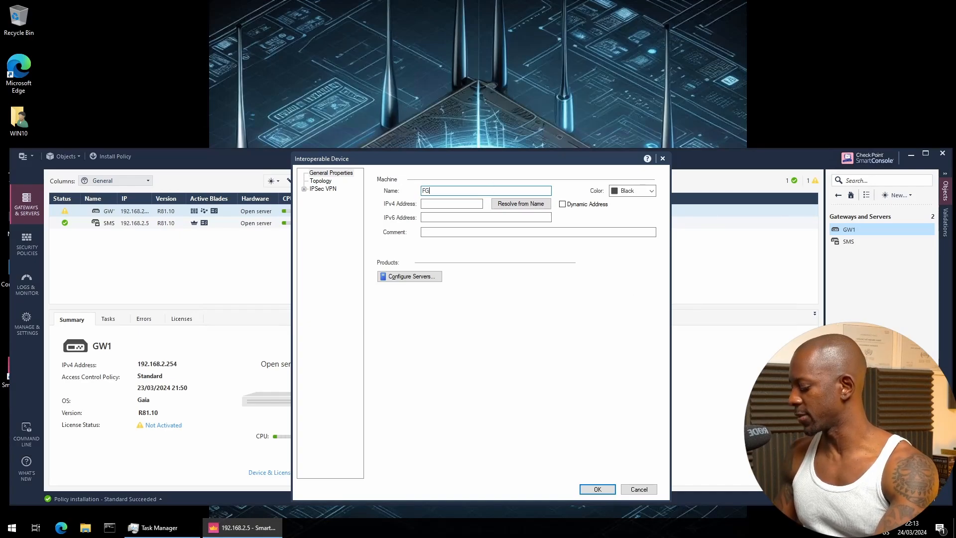
{"action": "type", "text": "T-1"}
{"action": "key", "text": "Tab"}
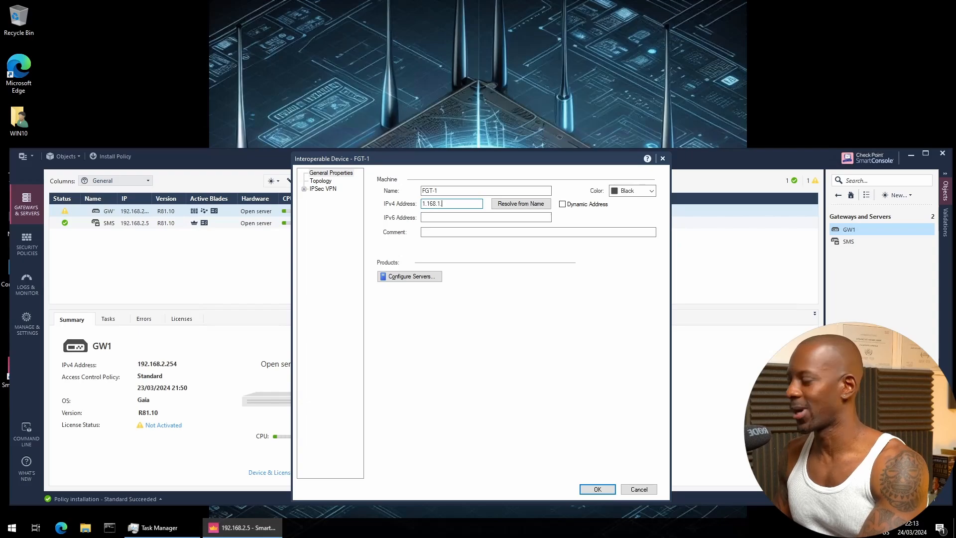
{"action": "left_click", "coordinate": [650, 191]}
{"action": "left_click", "coordinate": [642, 224]}
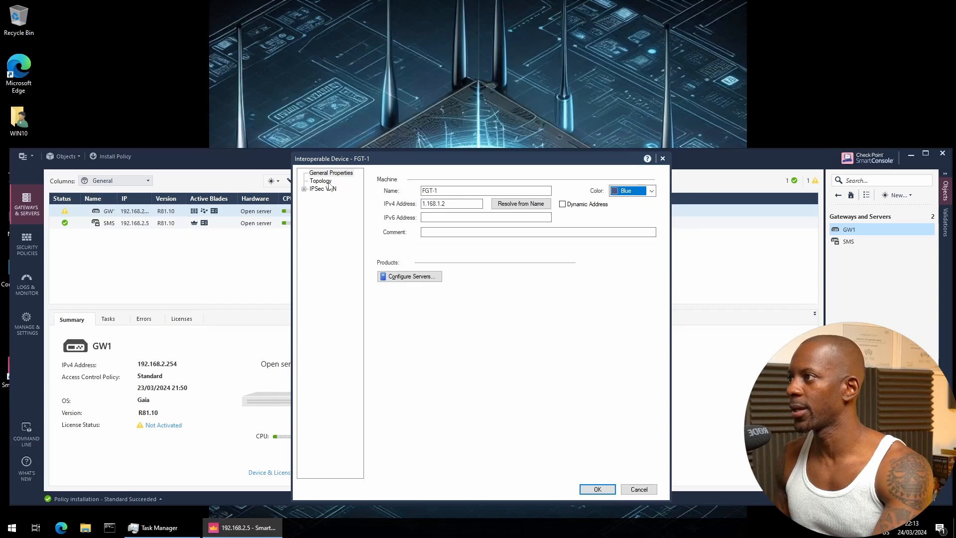
{"action": "left_click", "coordinate": [601, 493]}
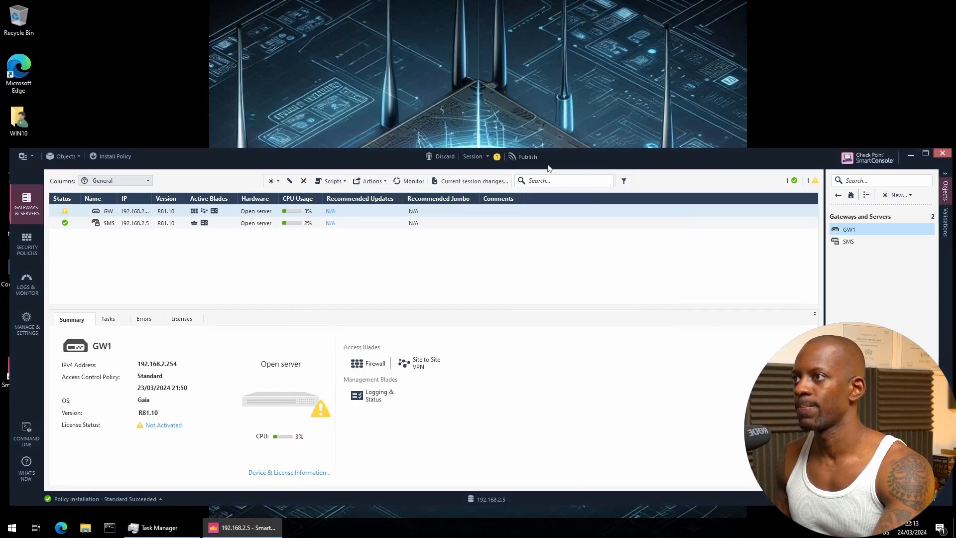
{"action": "left_click", "coordinate": [515, 156]}
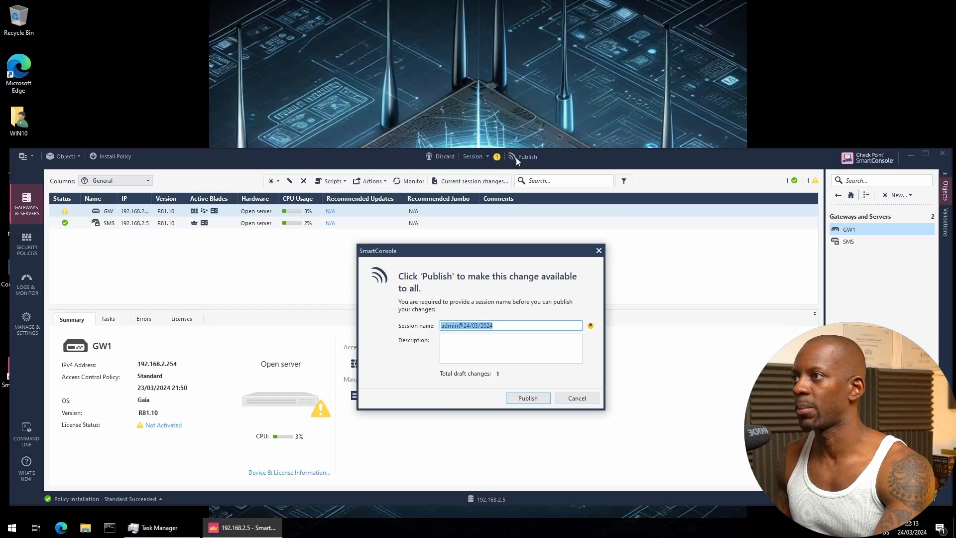
{"action": "left_click", "coordinate": [526, 400]}
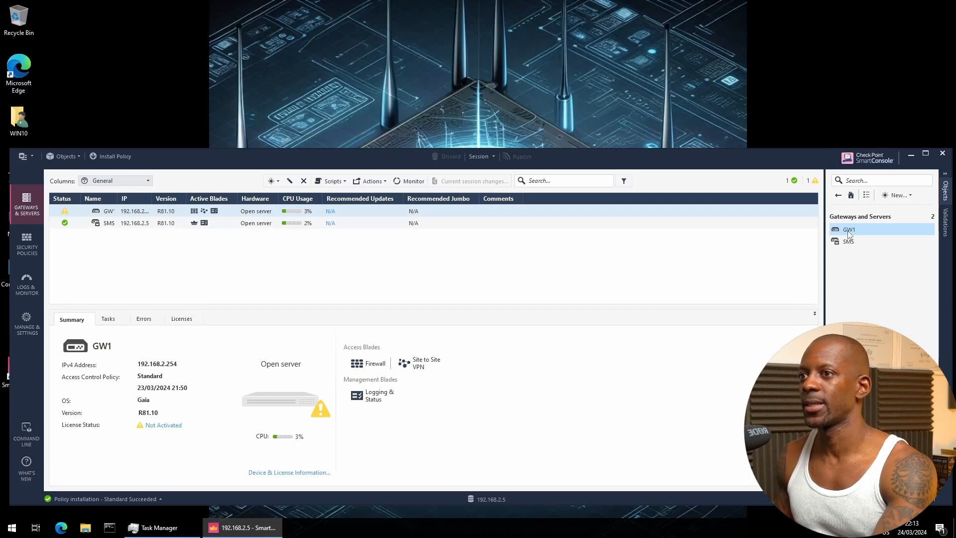
Open FGT-1 from the interoperable devices and set a user-defined VPN domain of N_192.168.1.0_24
{"action": "left_click", "coordinate": [838, 195]}
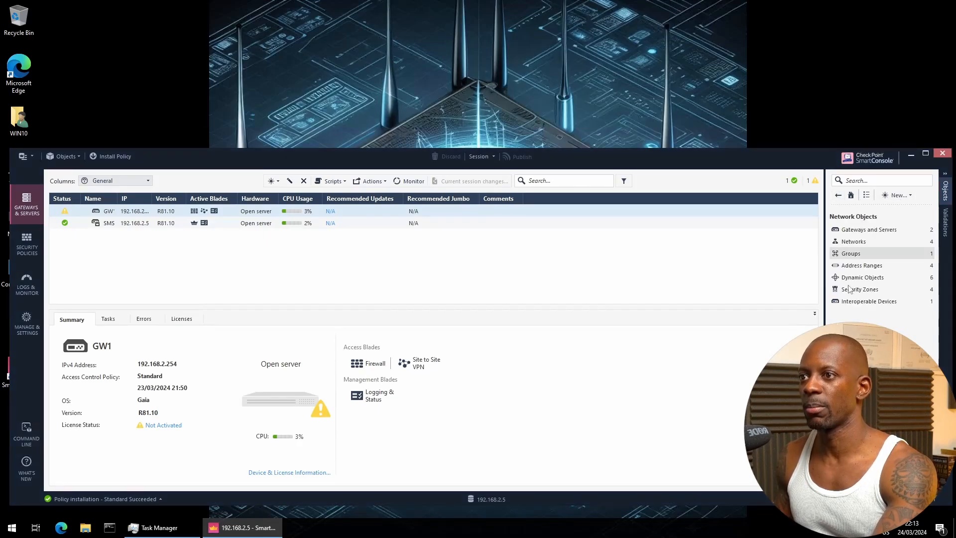
{"action": "left_click", "coordinate": [871, 302]}
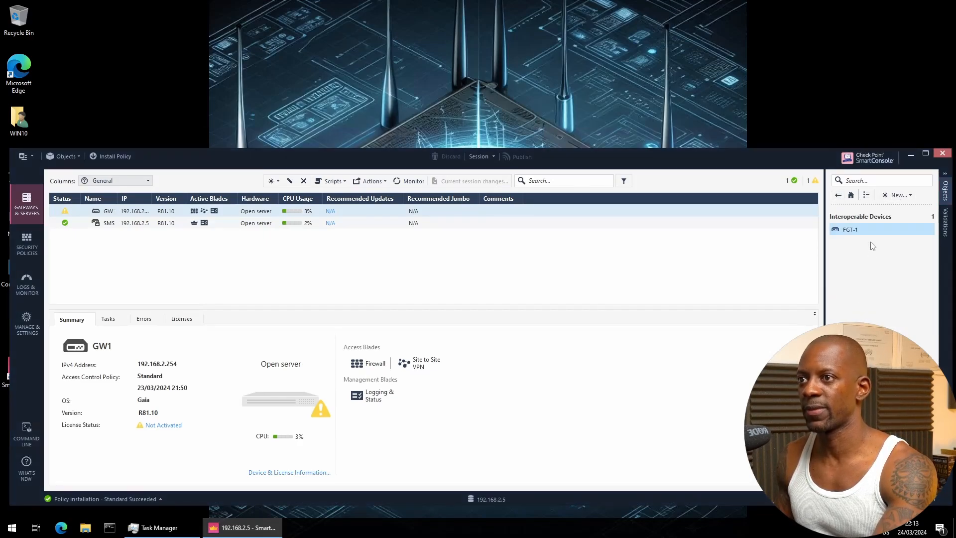
{"action": "mouse_move", "coordinate": [853, 229]}
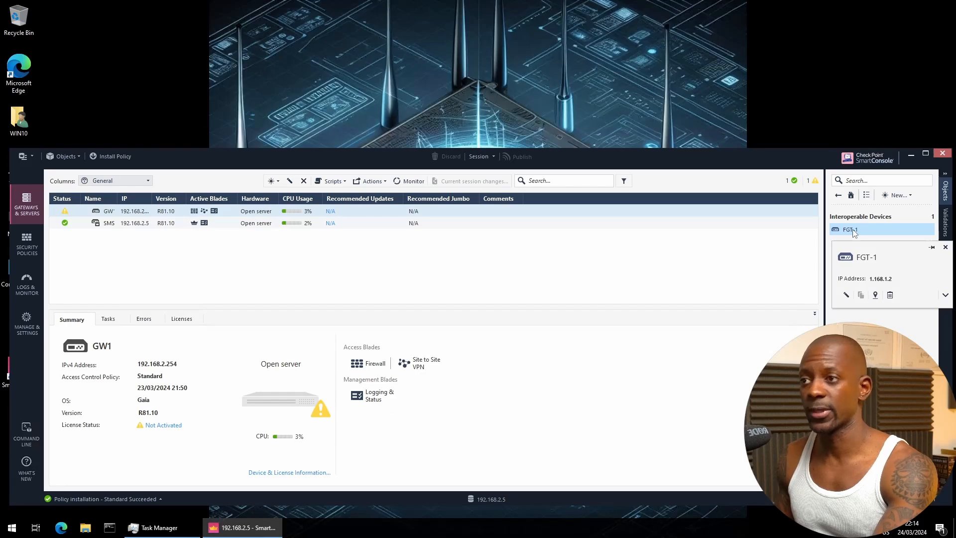
{"action": "double_click", "coordinate": [853, 229]}
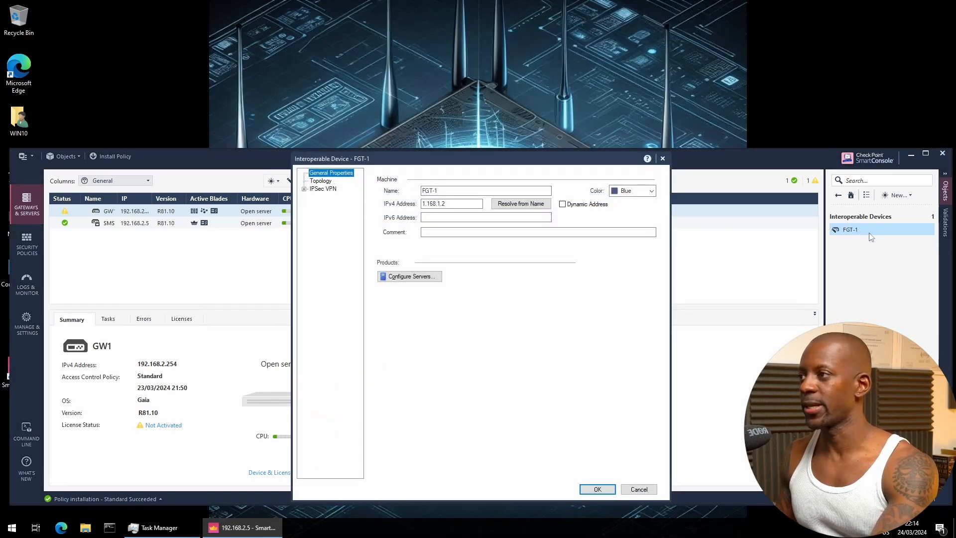
{"action": "left_click", "coordinate": [325, 180]}
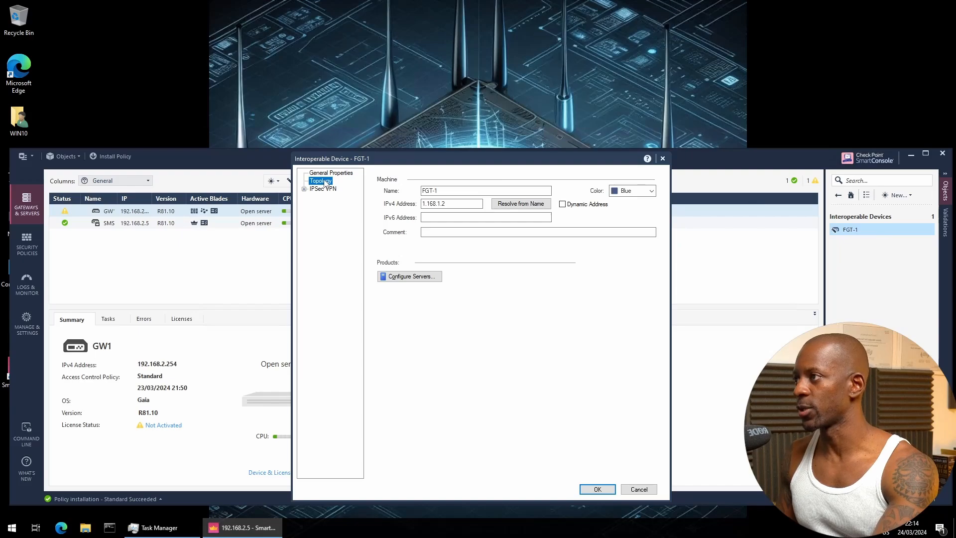
{"action": "left_click", "coordinate": [305, 189]}
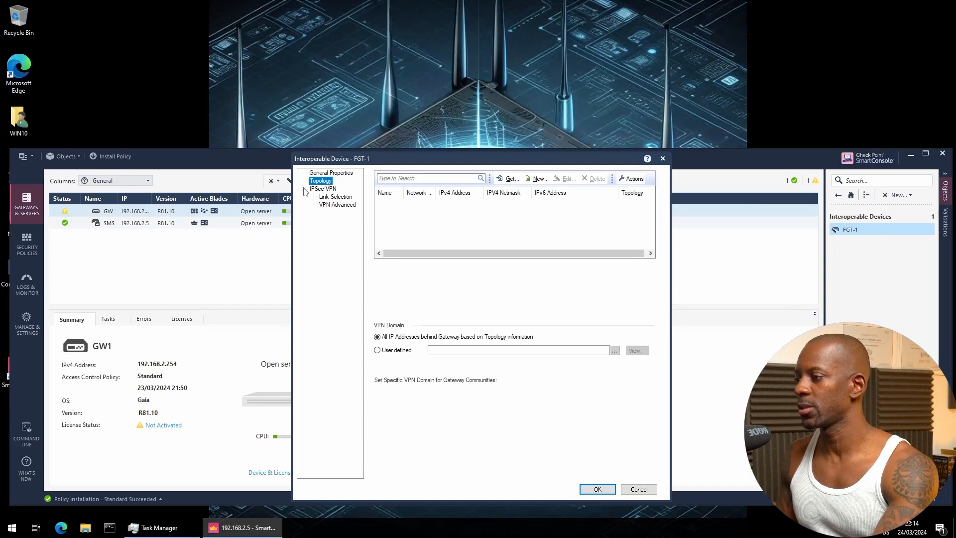
{"action": "left_click", "coordinate": [393, 352]}
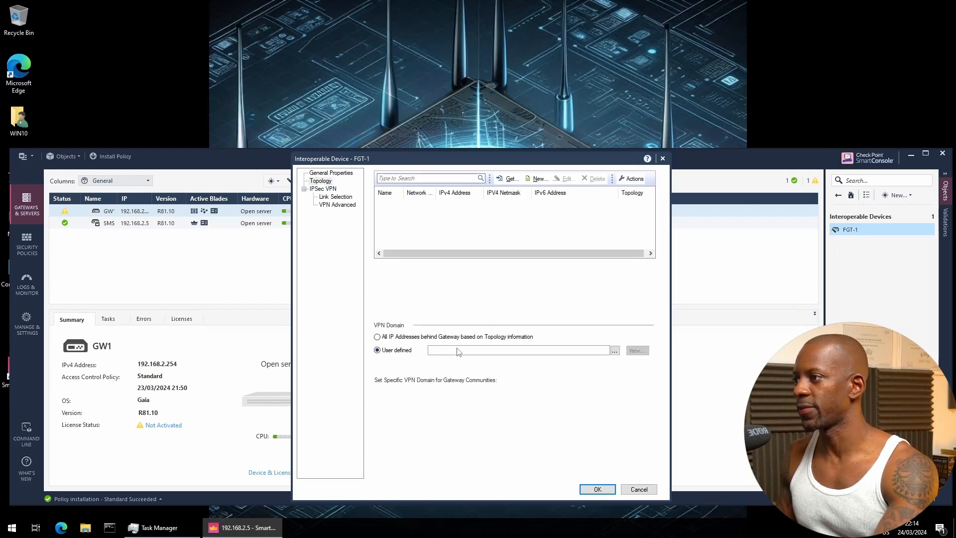
{"action": "left_click", "coordinate": [615, 350]}
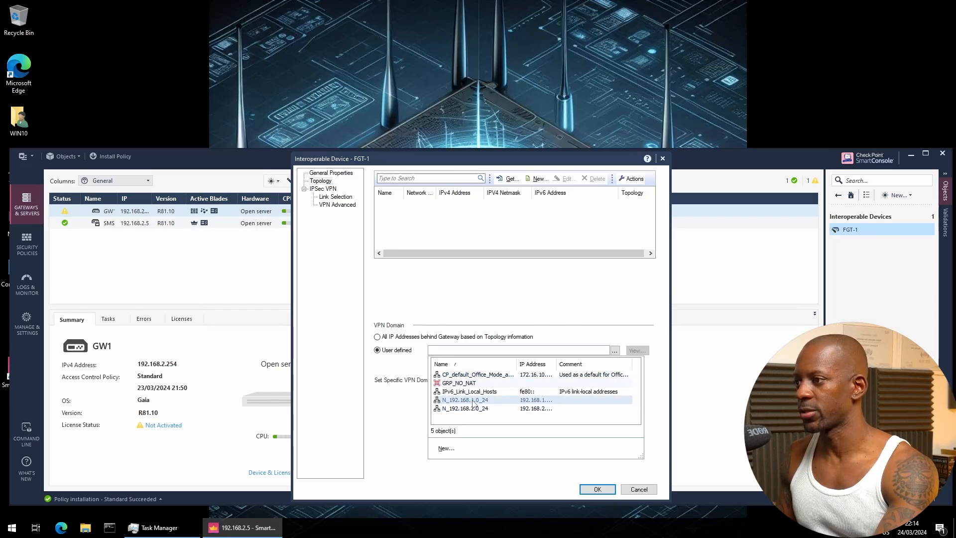
{"action": "left_click", "coordinate": [473, 400]}
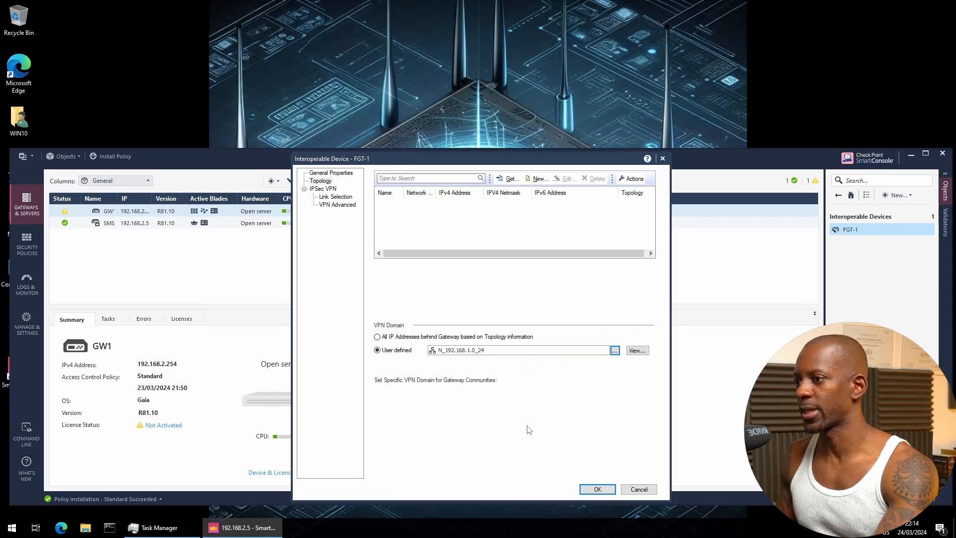
{"action": "left_click", "coordinate": [592, 489]}
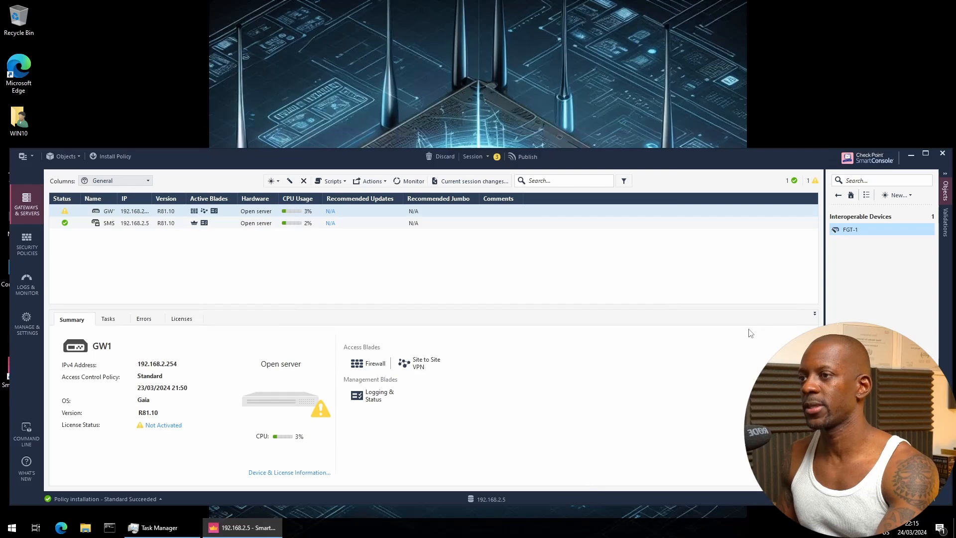
Create a new Star Community from the VPN Communities list
{"action": "left_click", "coordinate": [31, 252]}
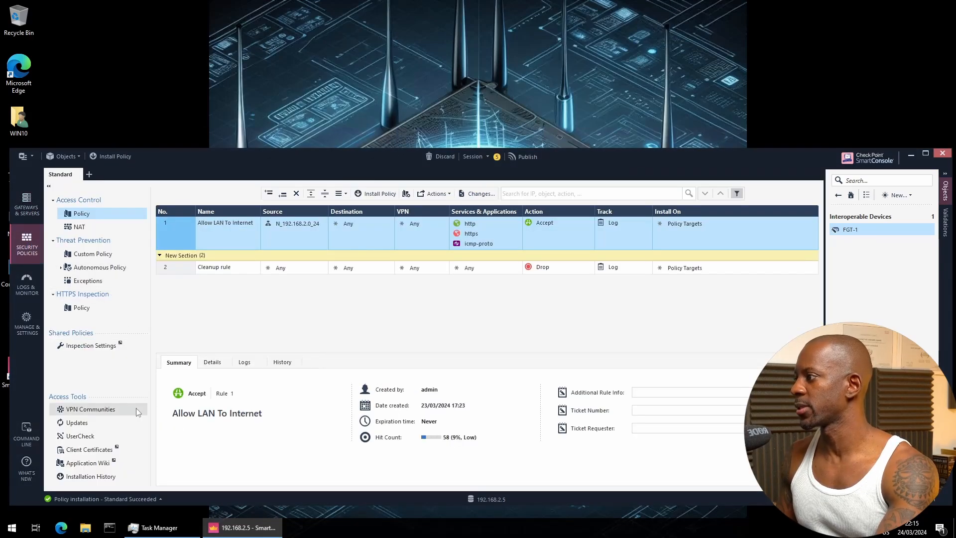
{"action": "left_click", "coordinate": [109, 412]}
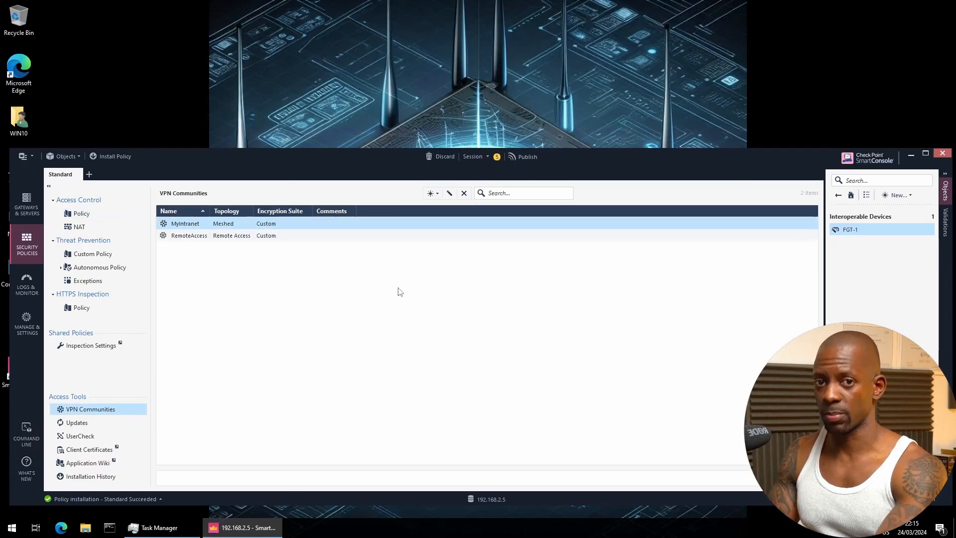
{"action": "left_click", "coordinate": [431, 195]}
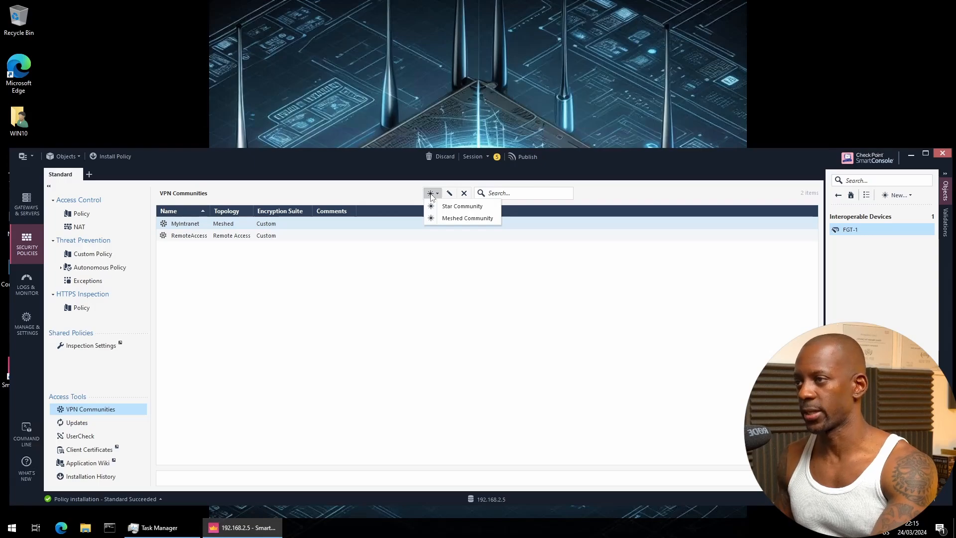
{"action": "left_click", "coordinate": [463, 206]}
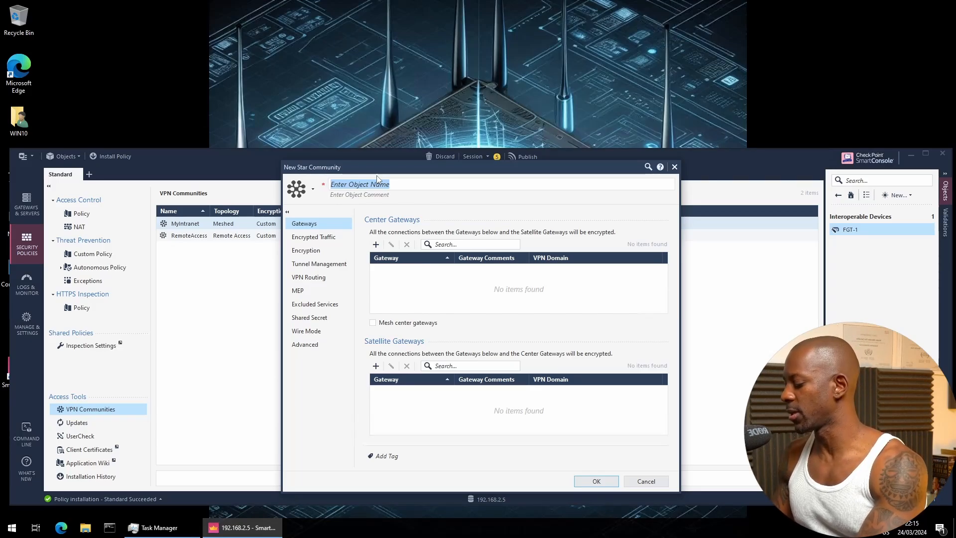
Name the community S2S and add GW1 as its center gateway
{"action": "type", "text": "s2s"}
{"action": "key", "text": "BackSpace"}
{"action": "key", "text": "BackSpace"}
{"action": "key", "text": "BackSpace"}
{"action": "type", "text": "S3S"}
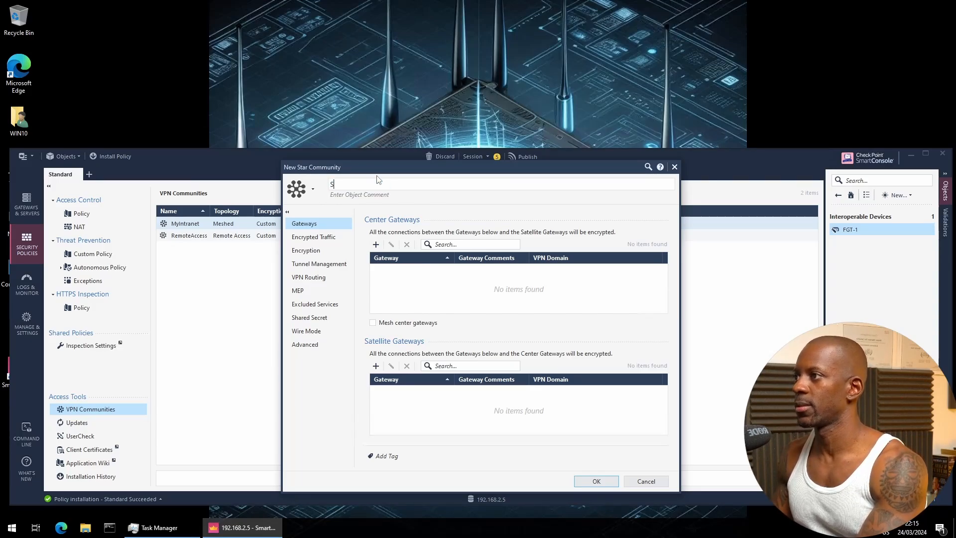
{"action": "key", "text": "BackSpace"}
{"action": "key", "text": "BackSpace"}
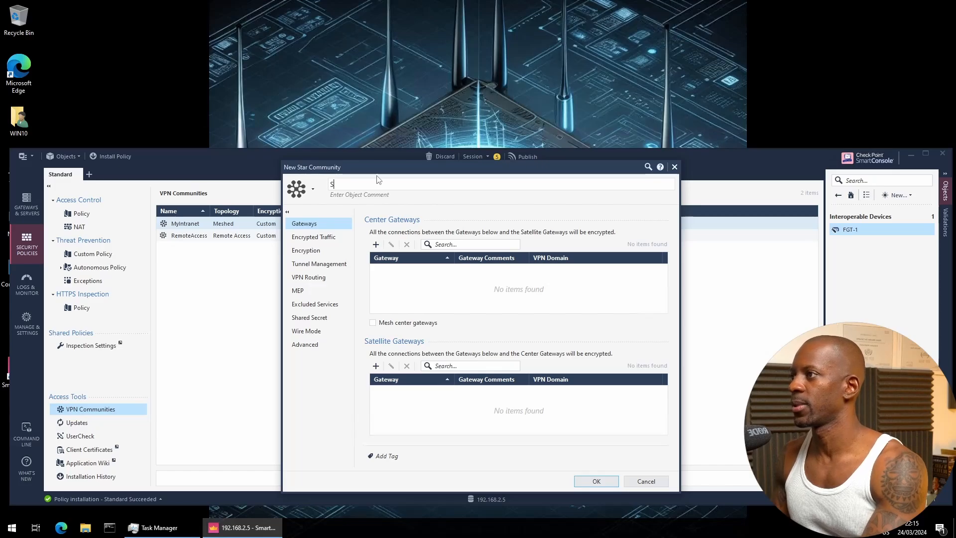
{"action": "left_click", "coordinate": [376, 244]}
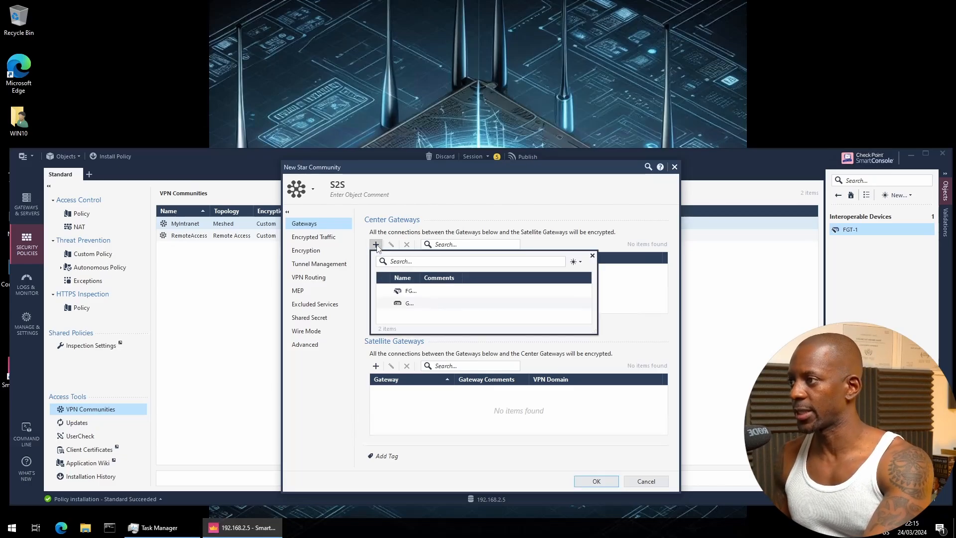
{"action": "left_click", "coordinate": [410, 304]}
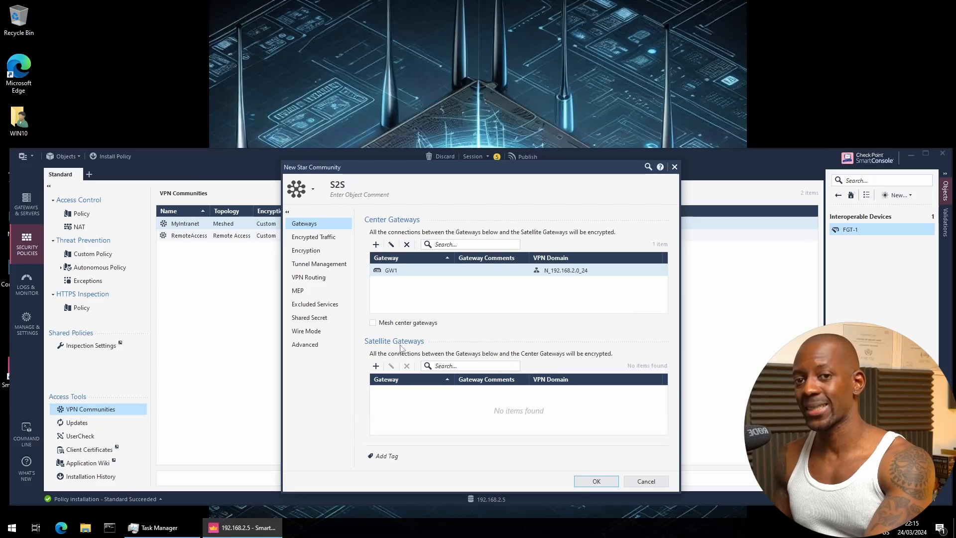
Add FGT-1 as a satellite gateway of the S2S community
{"action": "left_click", "coordinate": [376, 366]}
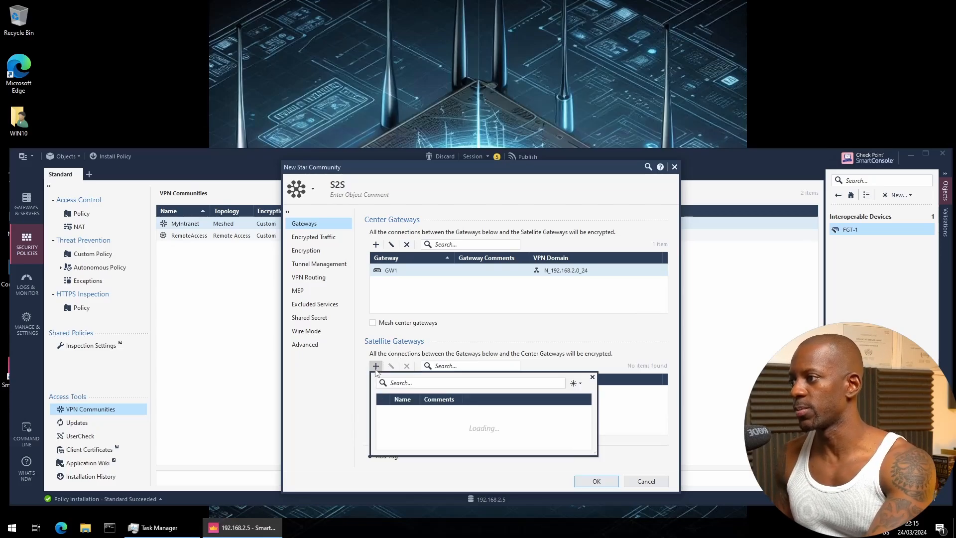
{"action": "left_click", "coordinate": [417, 412]}
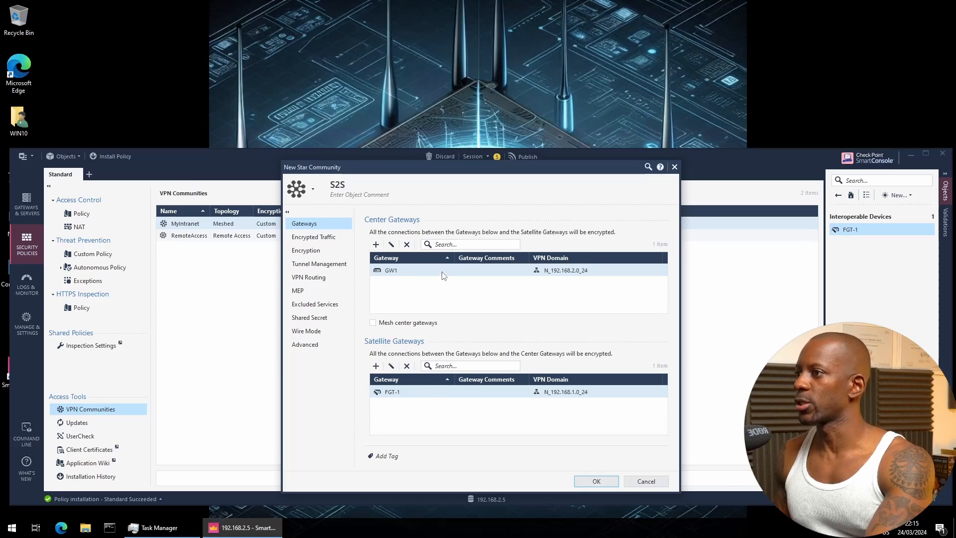
Set the community to IKEv2 only with Phase 1 DES, SHA1 and Diffie-Hellman Group 14
{"action": "left_click", "coordinate": [320, 239]}
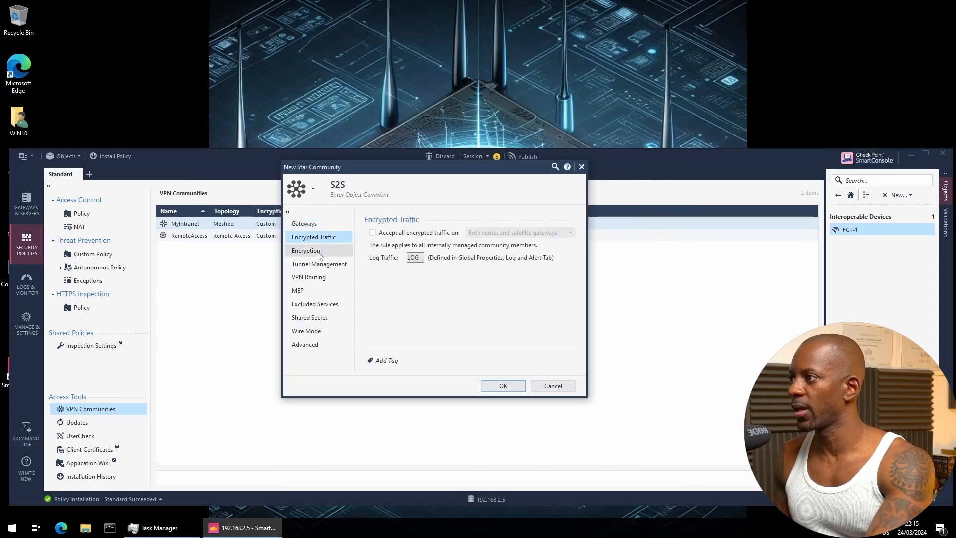
{"action": "left_click", "coordinate": [320, 252]}
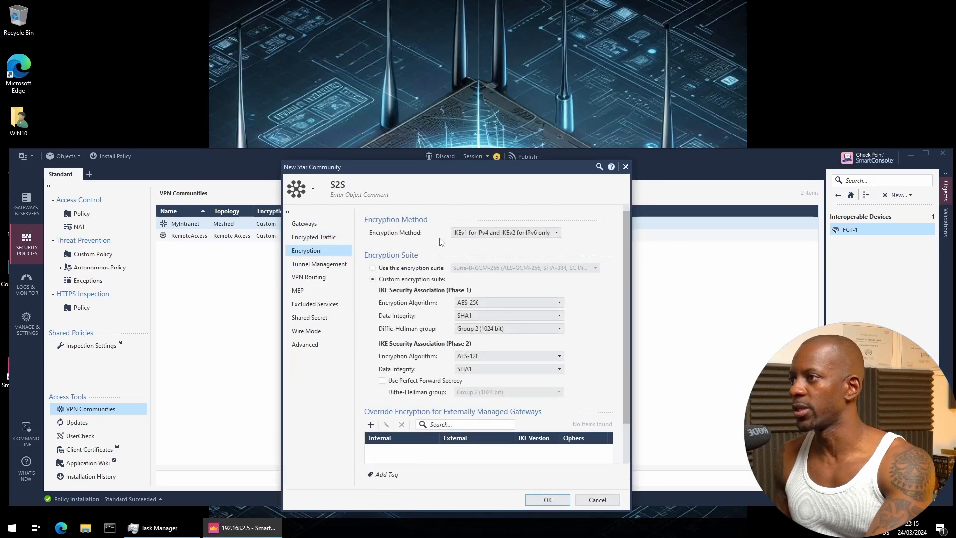
{"action": "left_click", "coordinate": [477, 233]}
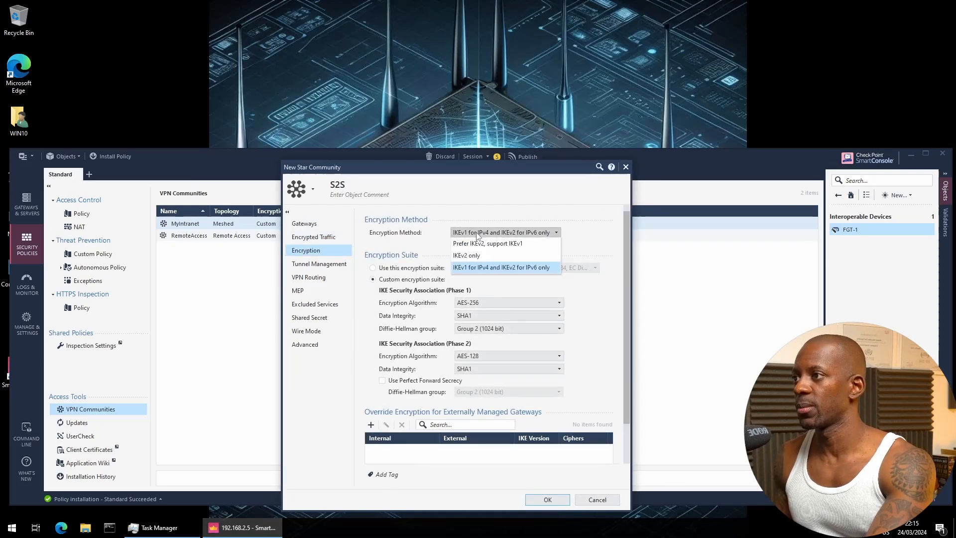
{"action": "left_click", "coordinate": [487, 258]}
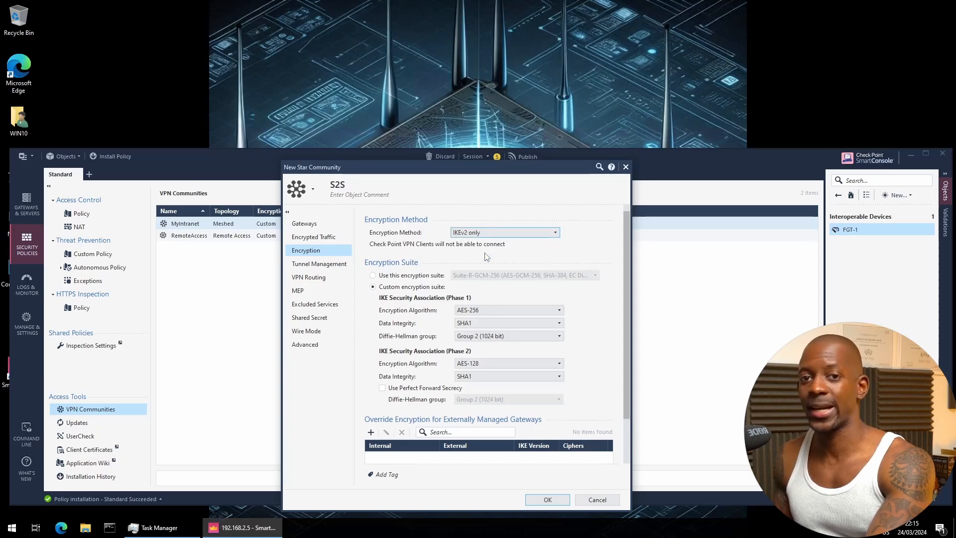
{"action": "left_click", "coordinate": [497, 308]}
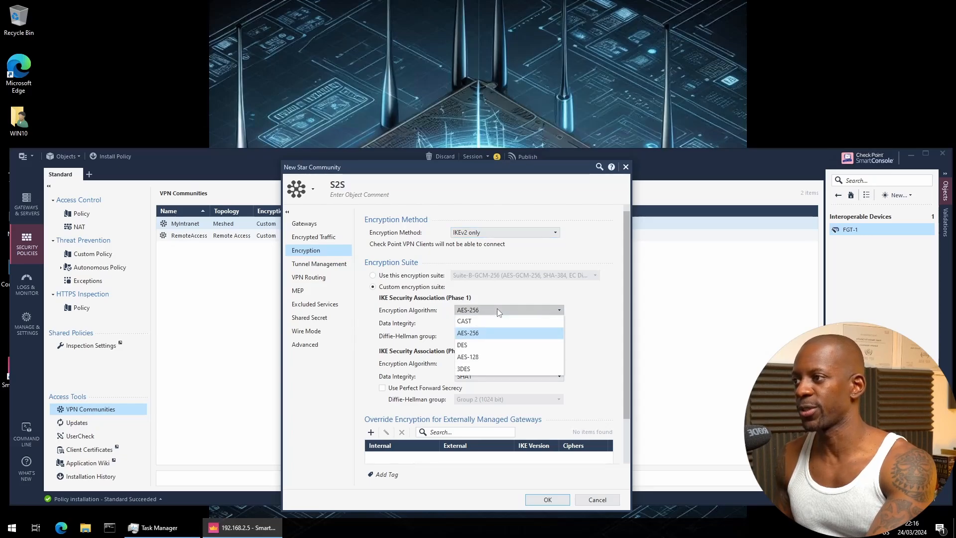
{"action": "left_click", "coordinate": [488, 341]}
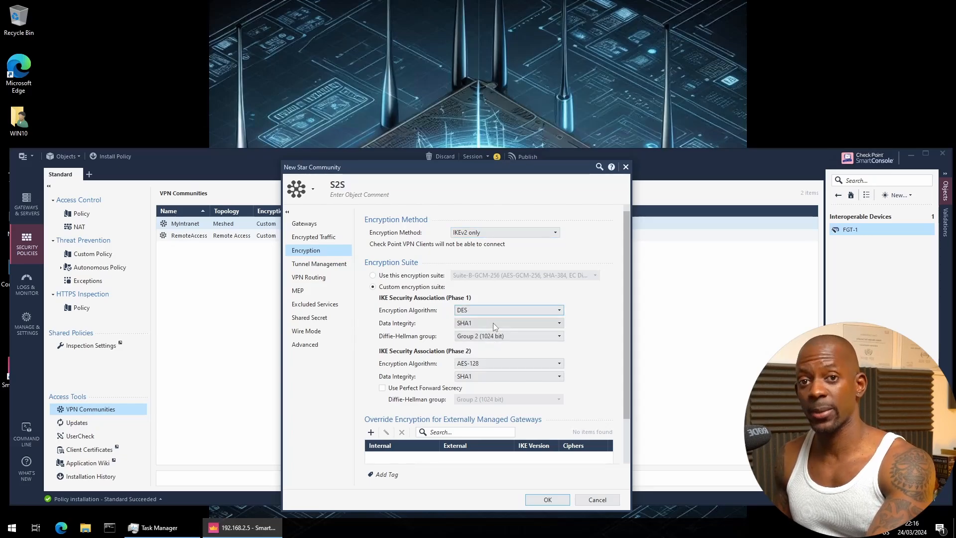
{"action": "left_click", "coordinate": [493, 323]}
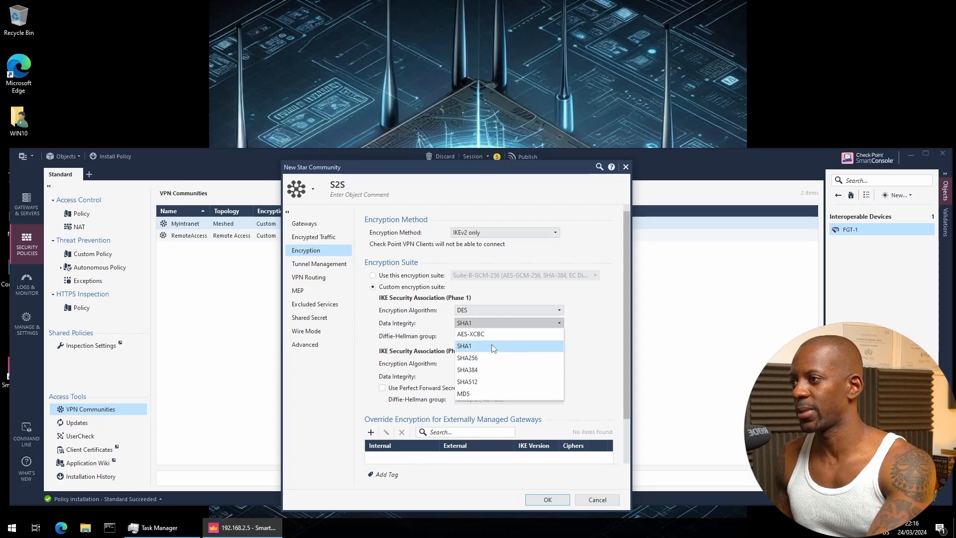
{"action": "left_click", "coordinate": [493, 346]}
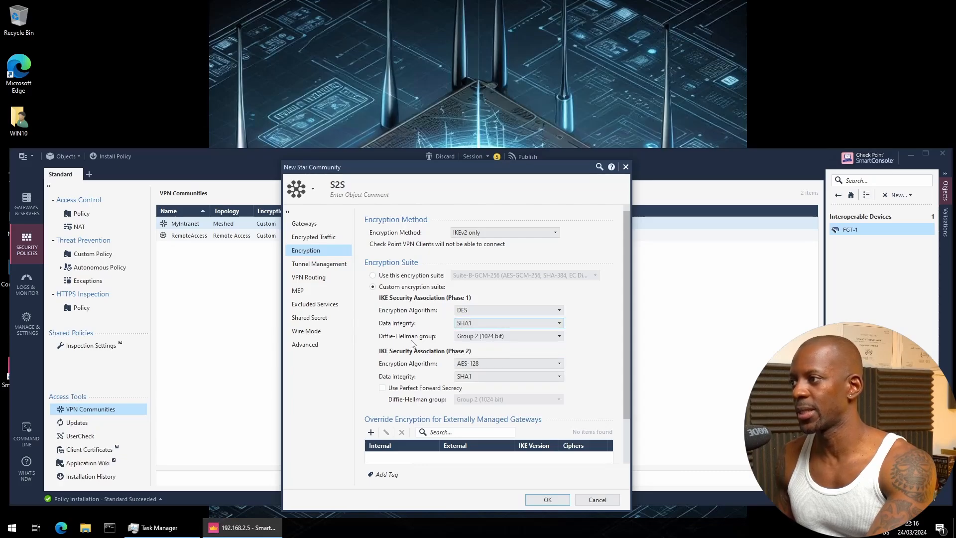
{"action": "left_click", "coordinate": [467, 337]}
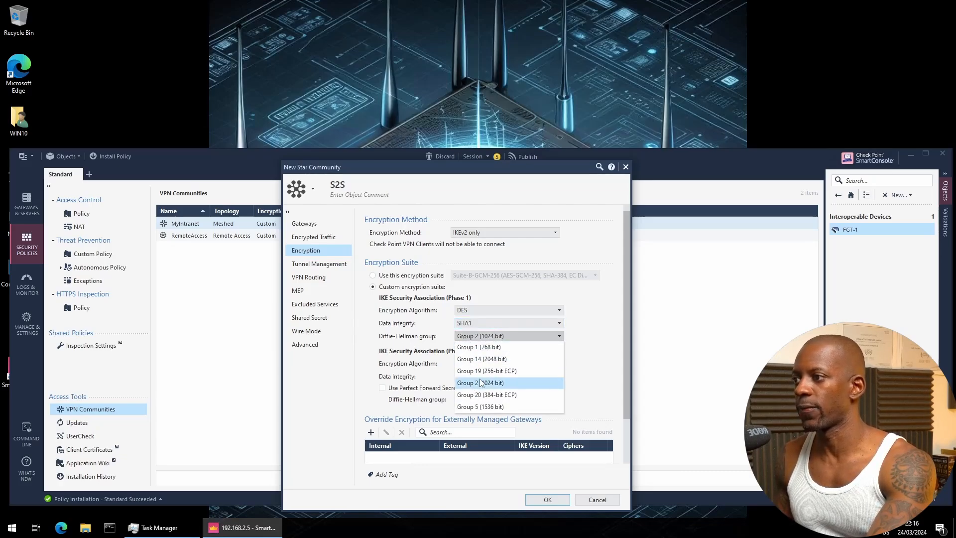
{"action": "left_click", "coordinate": [491, 359]}
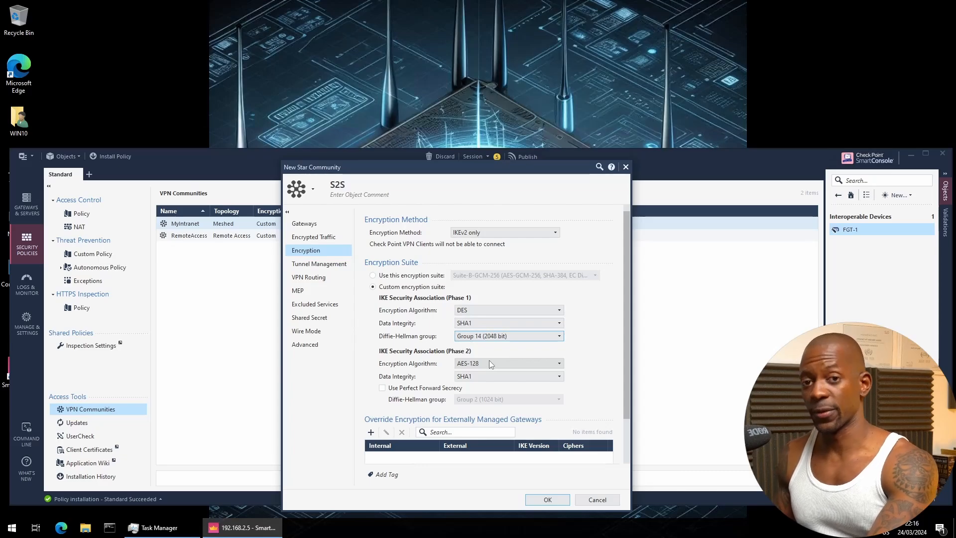
Set Phase 2 to DES and SHA256 with Perfect Forward Secrecy using Group 14
{"action": "left_click", "coordinate": [485, 364]}
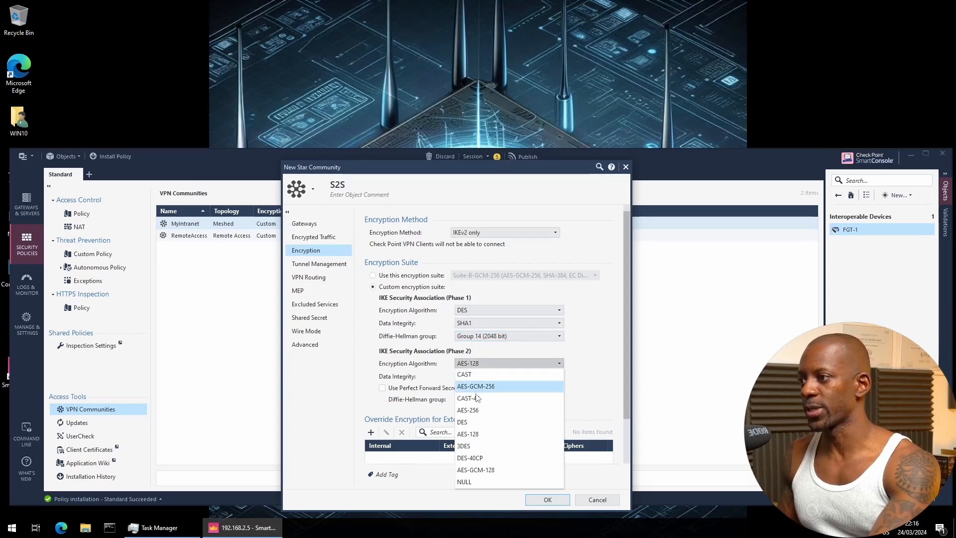
{"action": "left_click", "coordinate": [479, 421]}
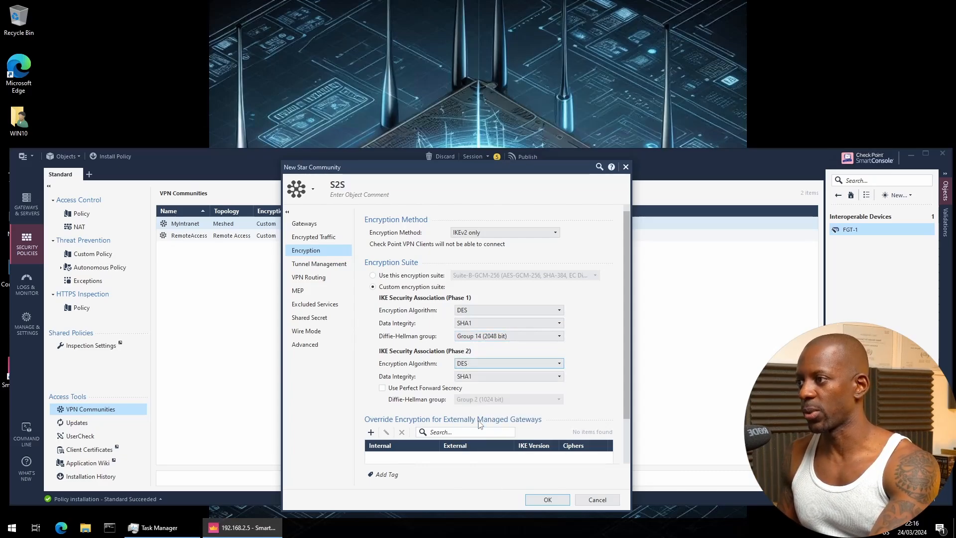
{"action": "left_click", "coordinate": [485, 377]}
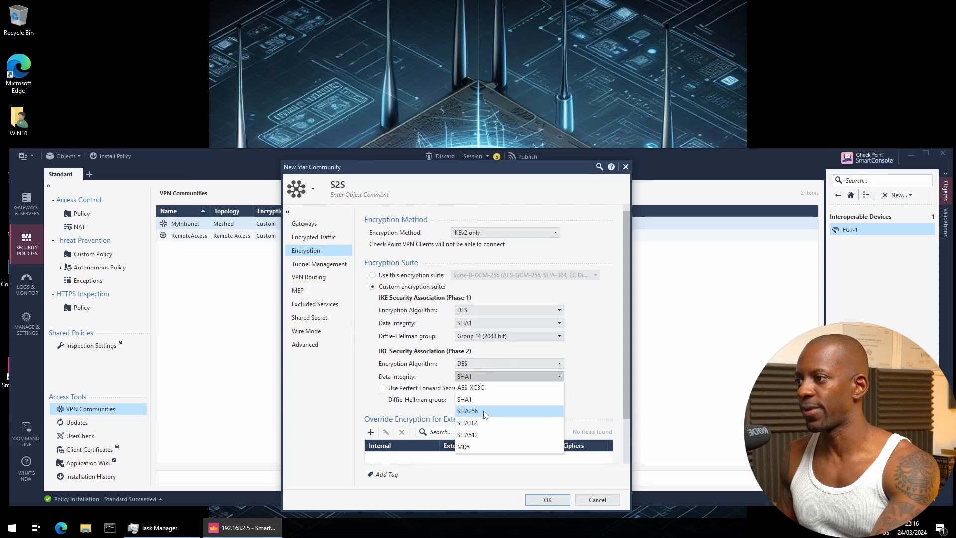
{"action": "left_click", "coordinate": [485, 413]}
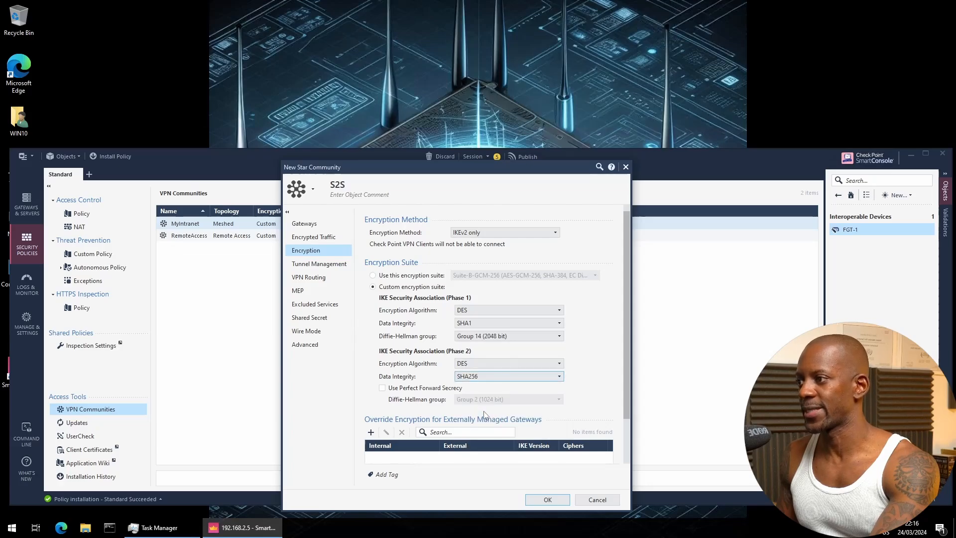
{"action": "left_click", "coordinate": [418, 389]}
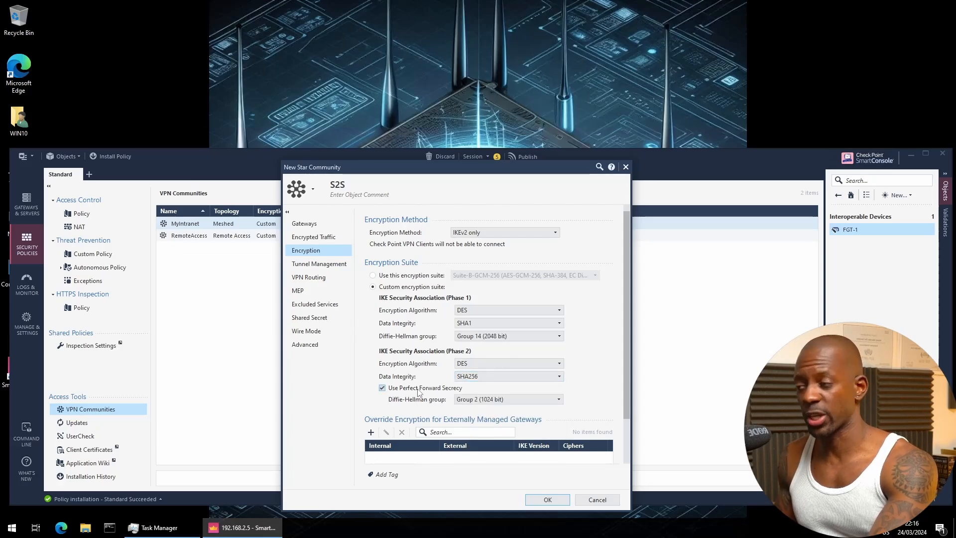
{"action": "left_click", "coordinate": [489, 400]}
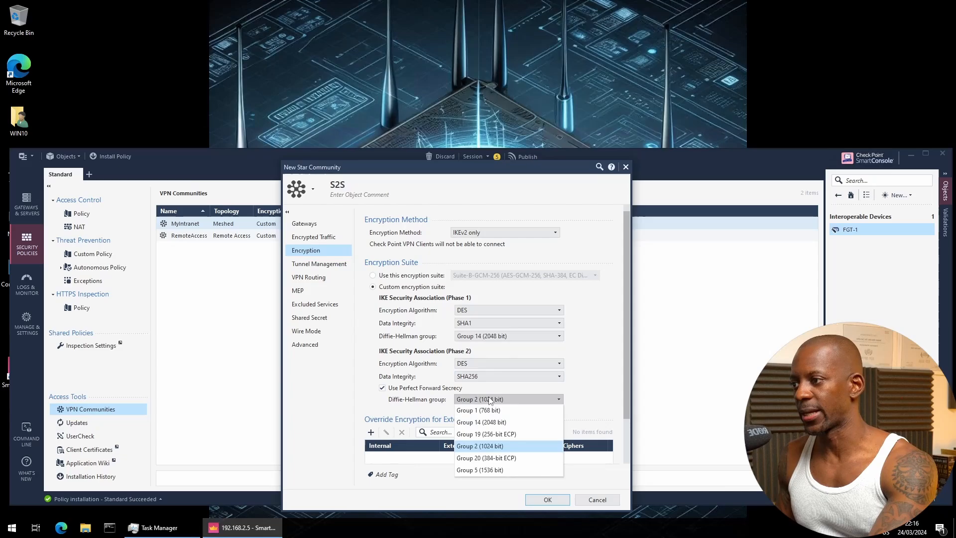
{"action": "left_click", "coordinate": [498, 423]}
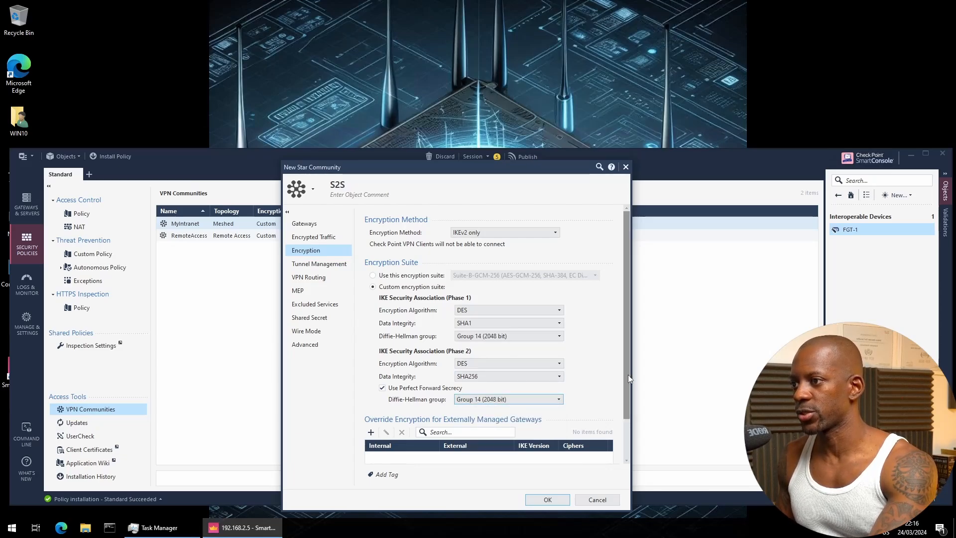
{"action": "scroll", "coordinate": [626, 393], "scroll_direction": "down", "scroll_amount": 2}
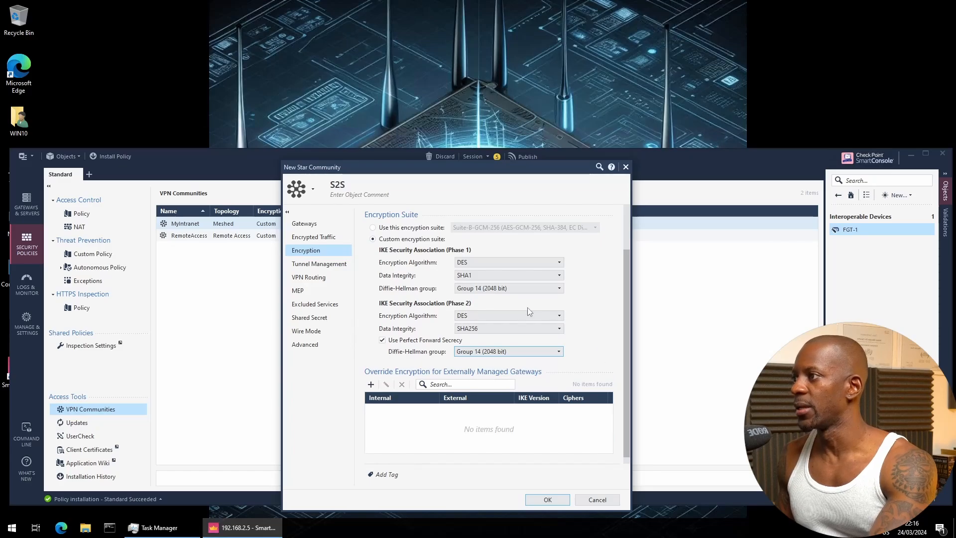
Use only shared secrets for external members and enter a shared secret for peer FGT-1
{"action": "left_click", "coordinate": [319, 319]}
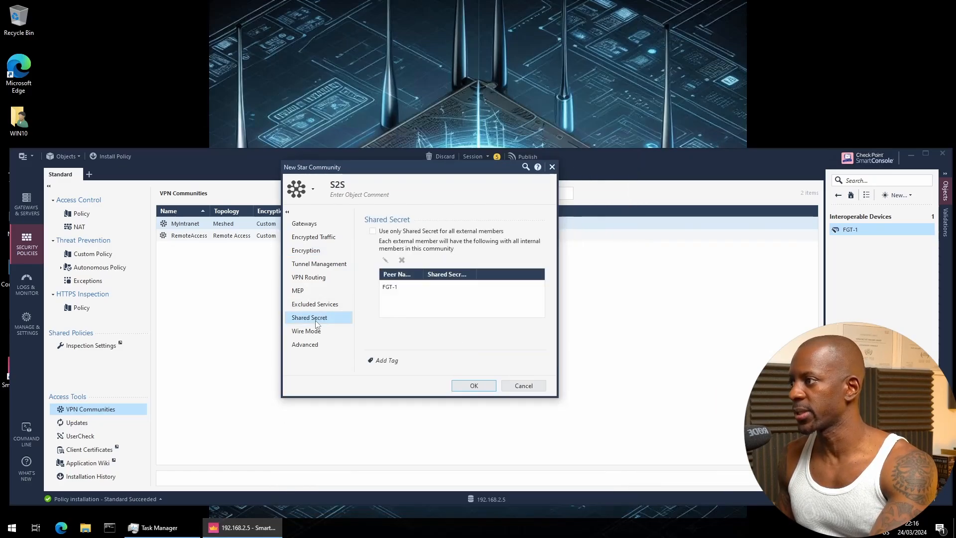
{"action": "left_click", "coordinate": [372, 232]}
{"action": "left_click", "coordinate": [394, 282]}
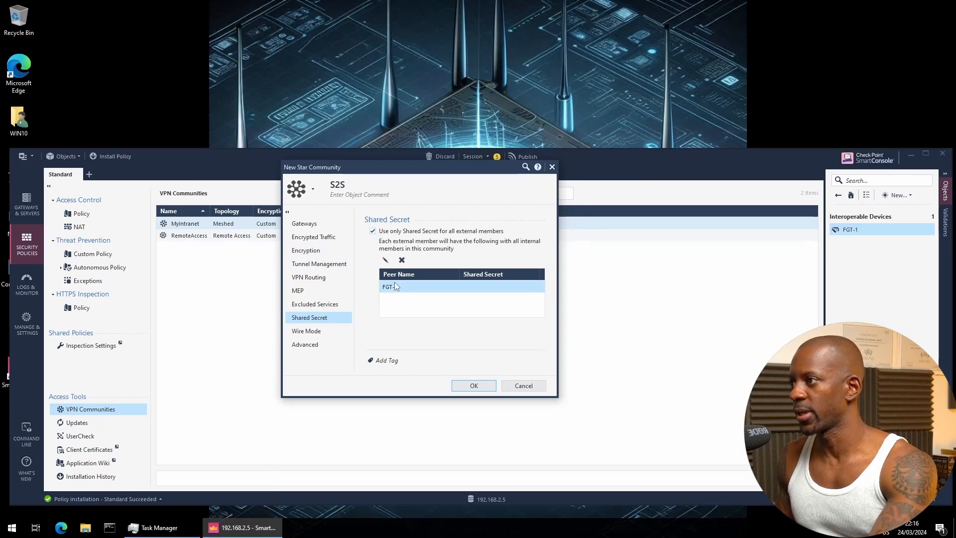
{"action": "left_click", "coordinate": [384, 260]}
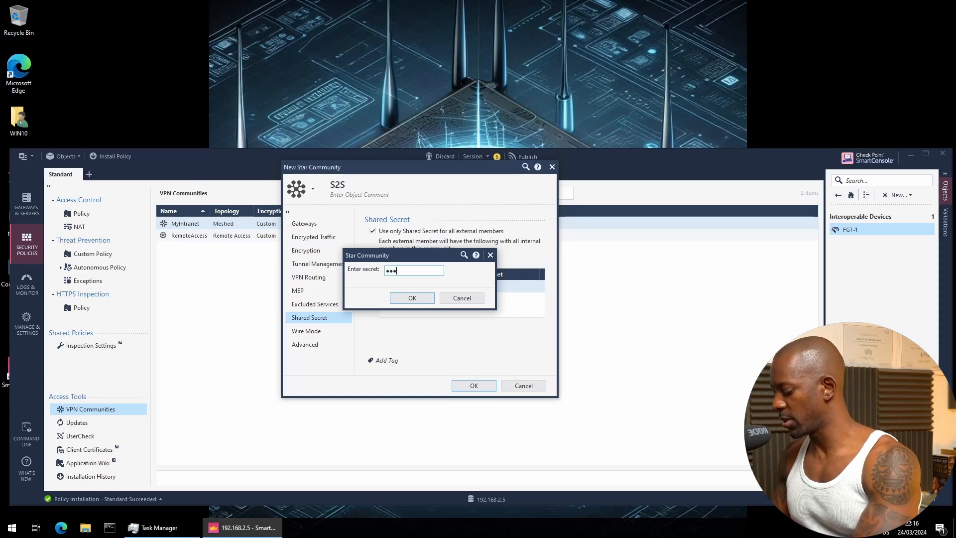
{"action": "type", "text": "12345678"}
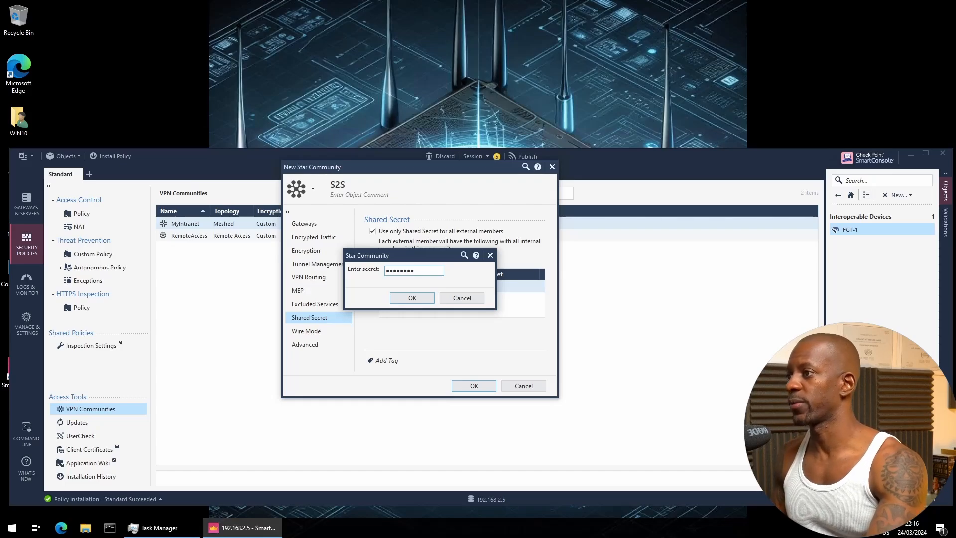
{"action": "left_click", "coordinate": [412, 298]}
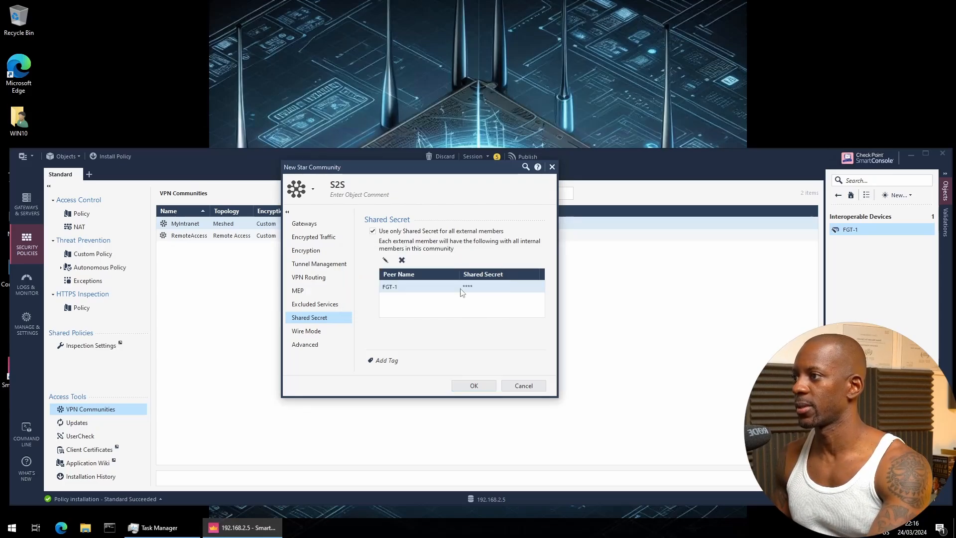
Review S2S's renegotiation timers (IKE 1440 minutes, IPsec 3600 seconds), then bring up the Start menu
{"action": "left_click", "coordinate": [328, 334]}
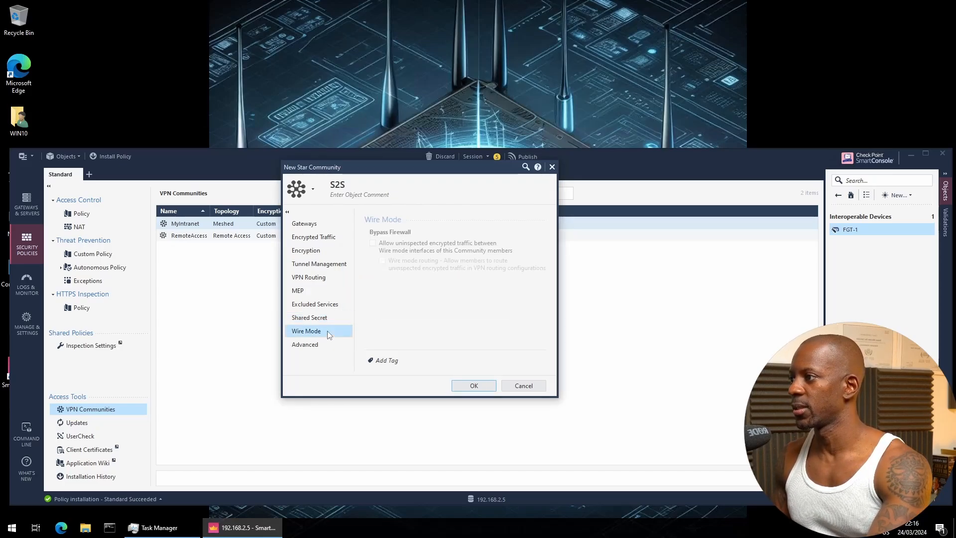
{"action": "left_click", "coordinate": [327, 344]}
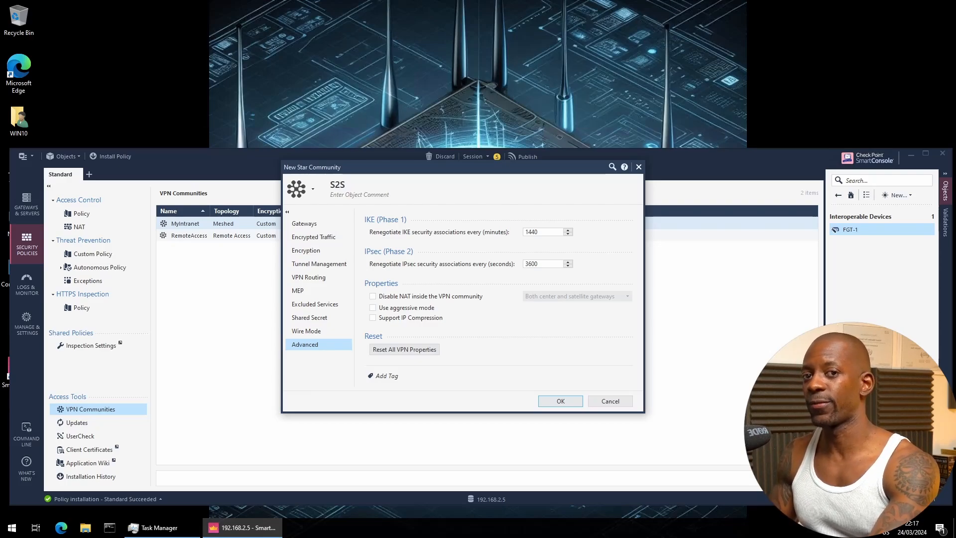
{"action": "left_click", "coordinate": [12, 527]}
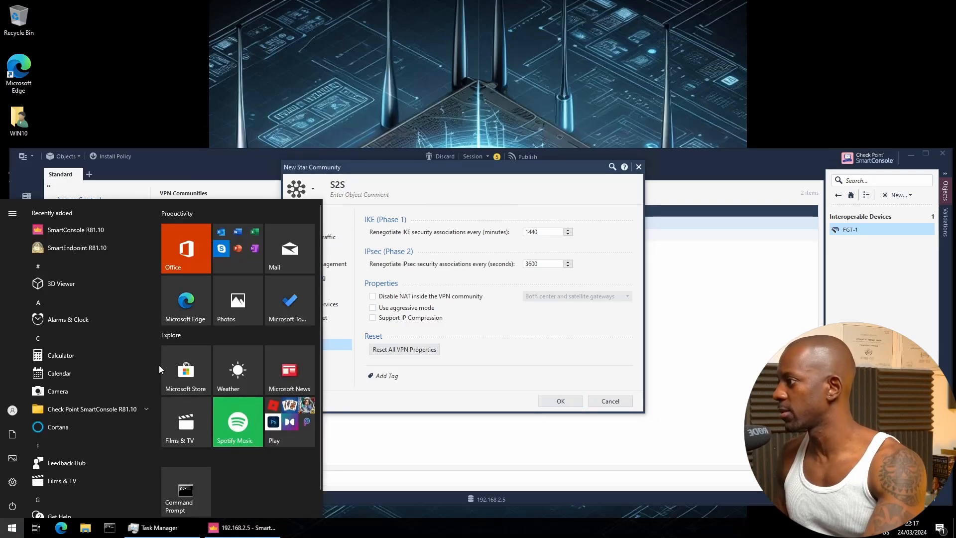
Launch Calculator's Time converter with Seconds as the source unit
{"action": "left_click", "coordinate": [97, 358]}
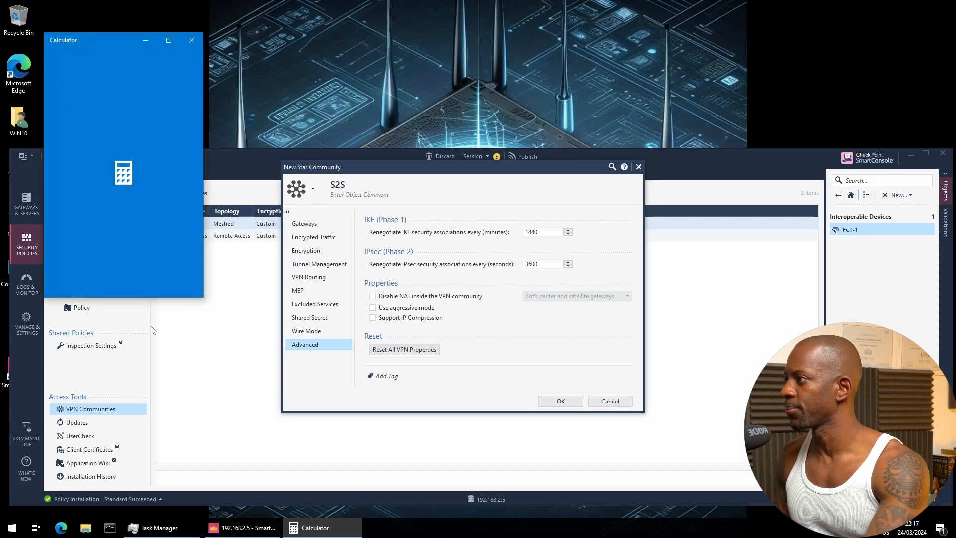
{"action": "left_click", "coordinate": [54, 59]}
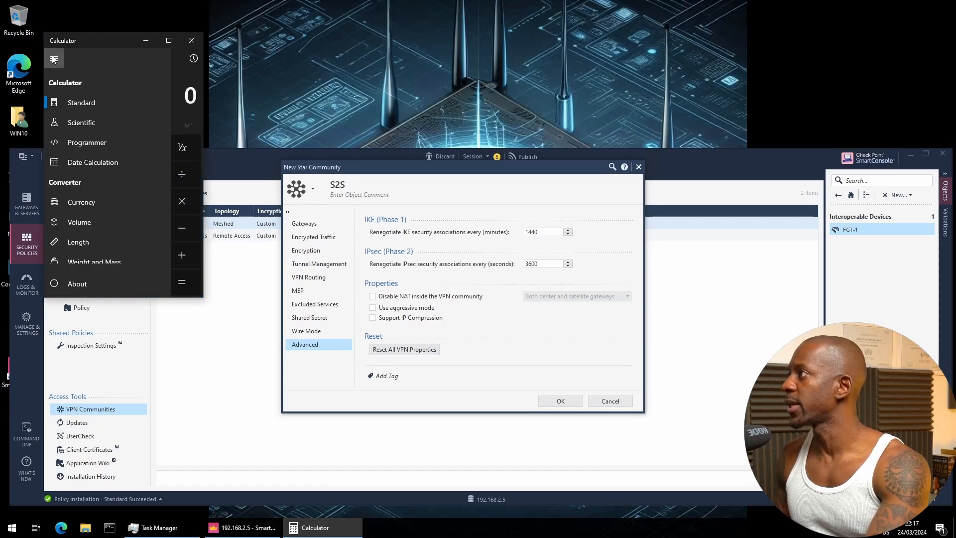
{"action": "scroll", "coordinate": [98, 216], "scroll_direction": "down", "scroll_amount": 3}
{"action": "left_click", "coordinate": [95, 215]}
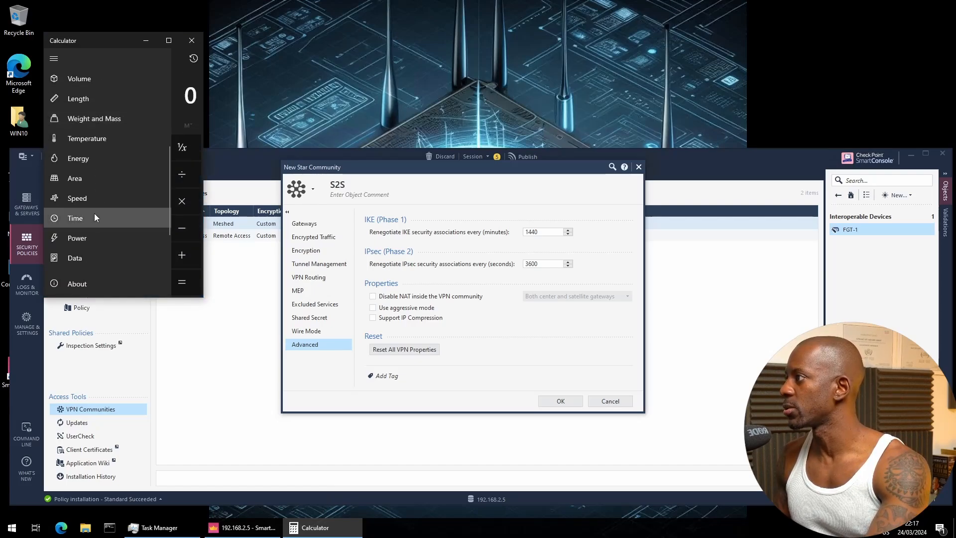
{"action": "left_click", "coordinate": [72, 104]}
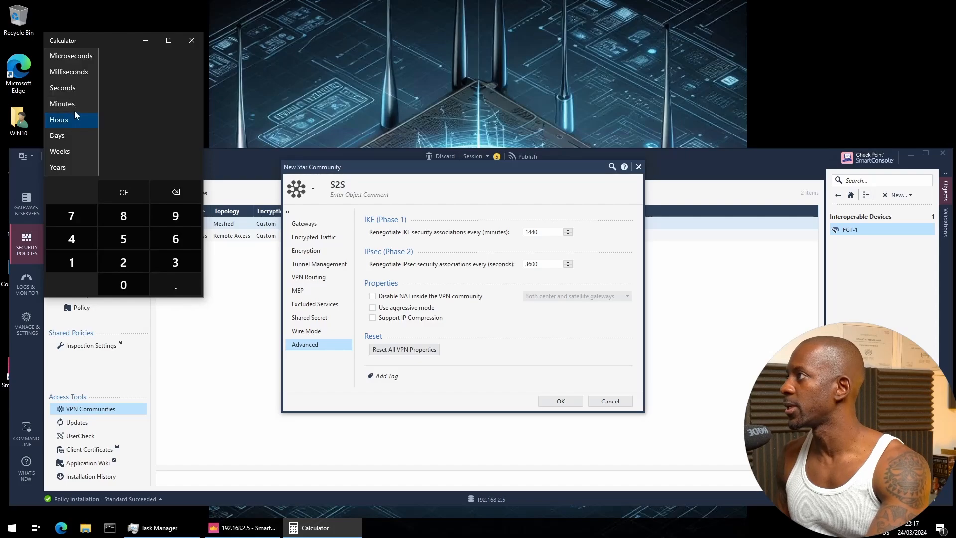
{"action": "left_click", "coordinate": [77, 90]}
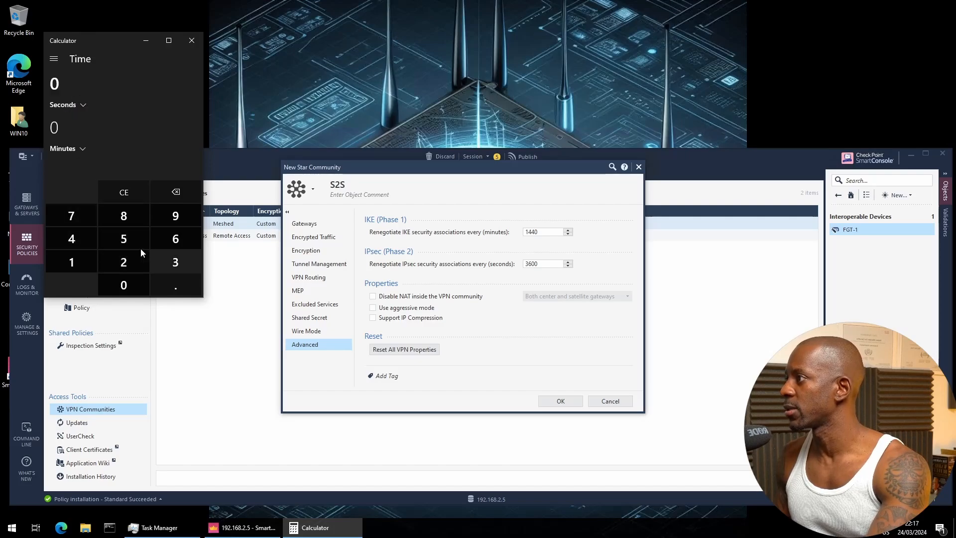
Convert 86,400 seconds to 1,440 minutes, then select SmartConsole's IPsec renegotiation value
{"action": "left_click", "coordinate": [139, 225]}
{"action": "left_click", "coordinate": [175, 238]}
{"action": "left_click", "coordinate": [71, 238]}
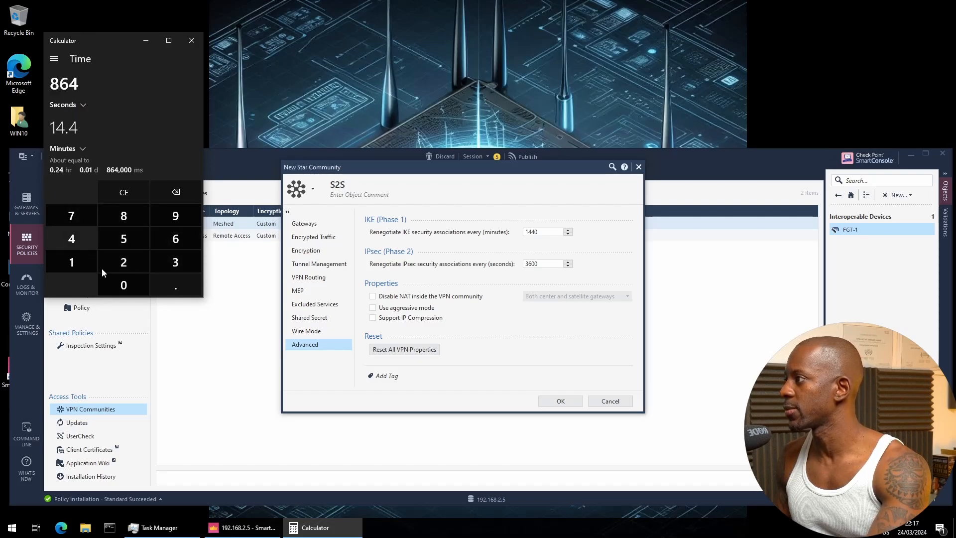
{"action": "left_click", "coordinate": [124, 285]}
{"action": "left_click", "coordinate": [124, 285]}
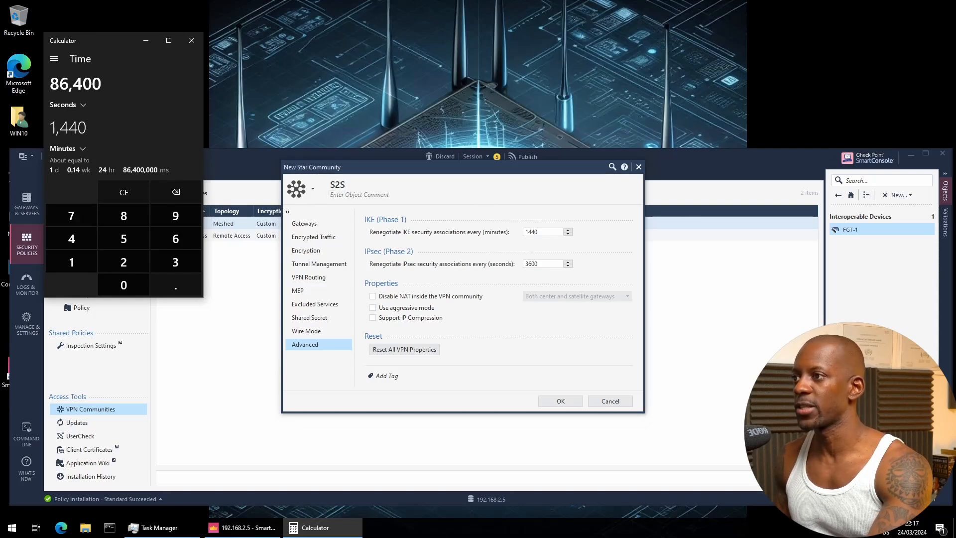
{"action": "double_click", "coordinate": [533, 264]}
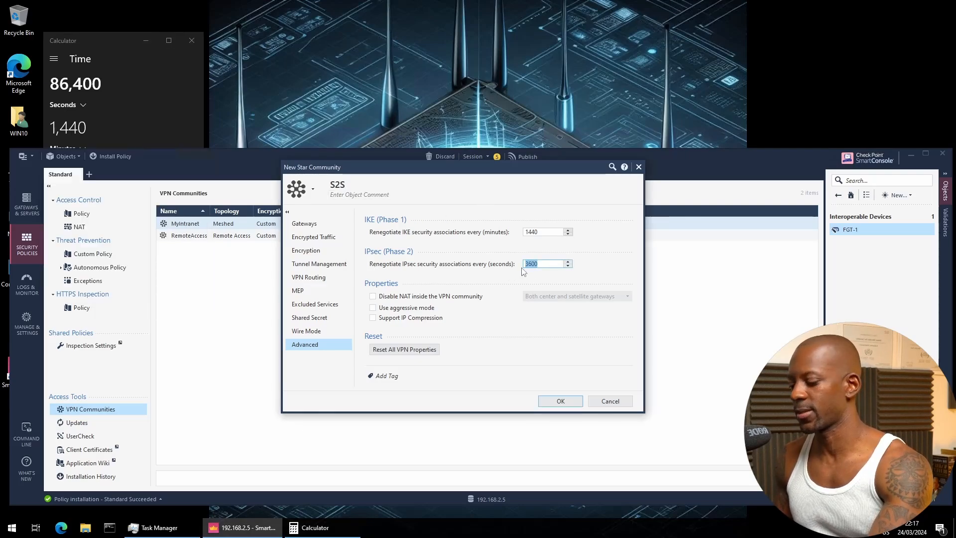
Set IPsec renegotiation to 86400 seconds, disable NAT inside the community, and save S2S despite warnings
{"action": "type", "text": "86"}
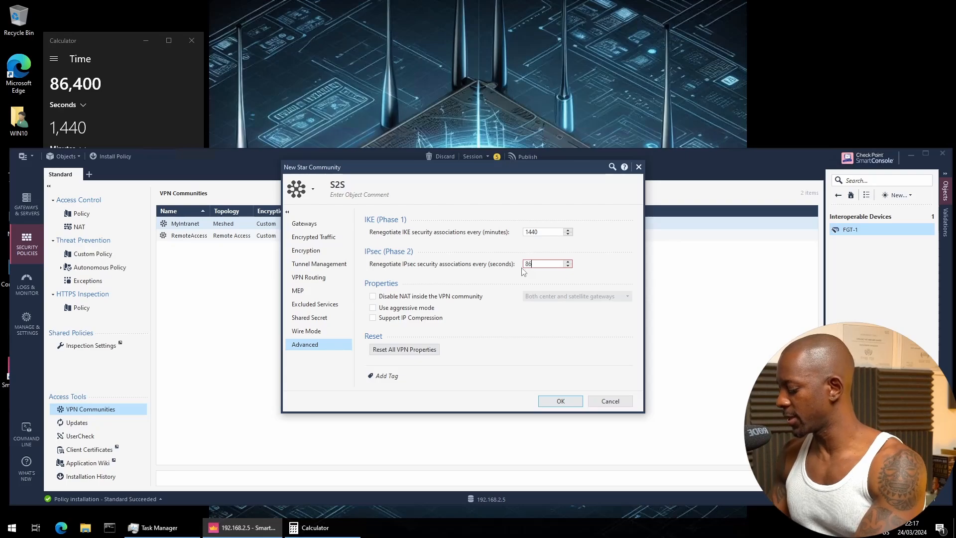
{"action": "type", "text": "400"}
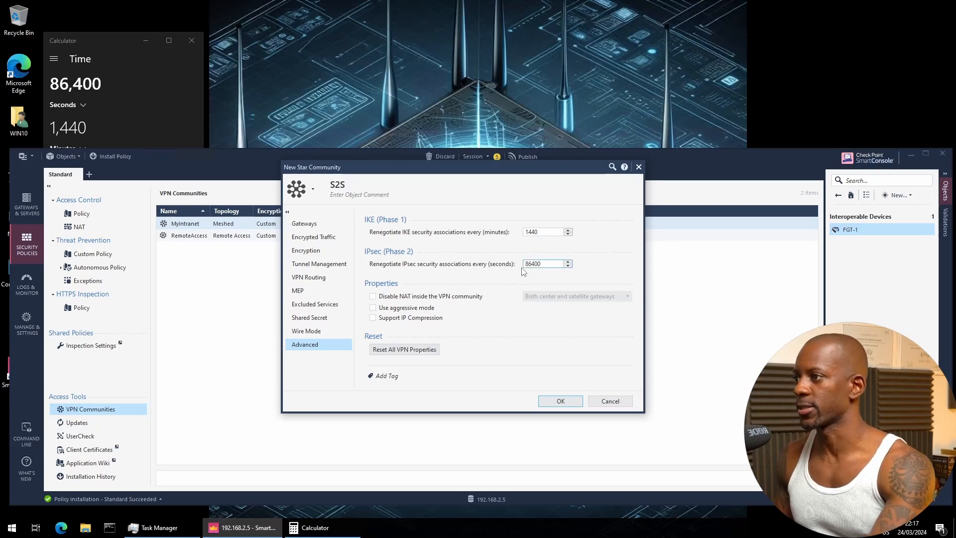
{"action": "left_click", "coordinate": [440, 297]}
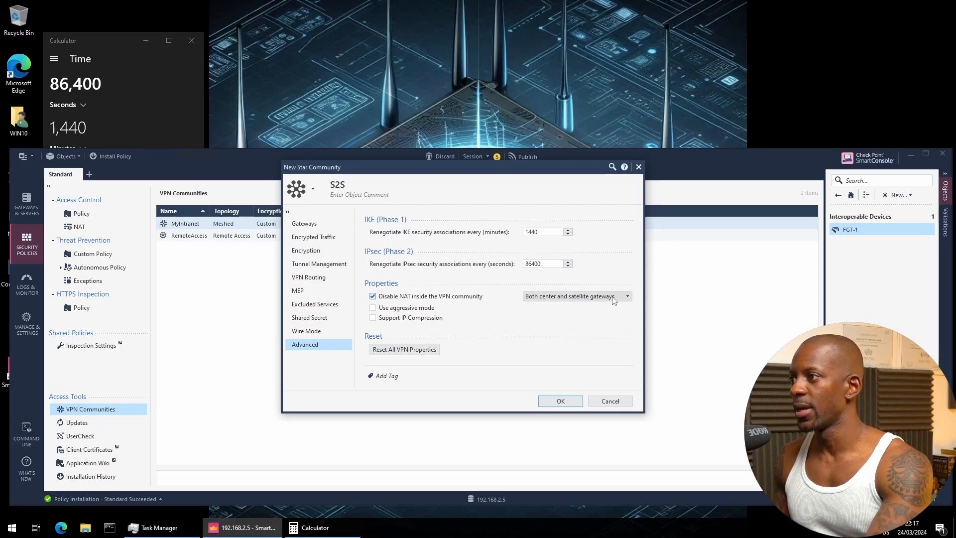
{"action": "left_click", "coordinate": [562, 401]}
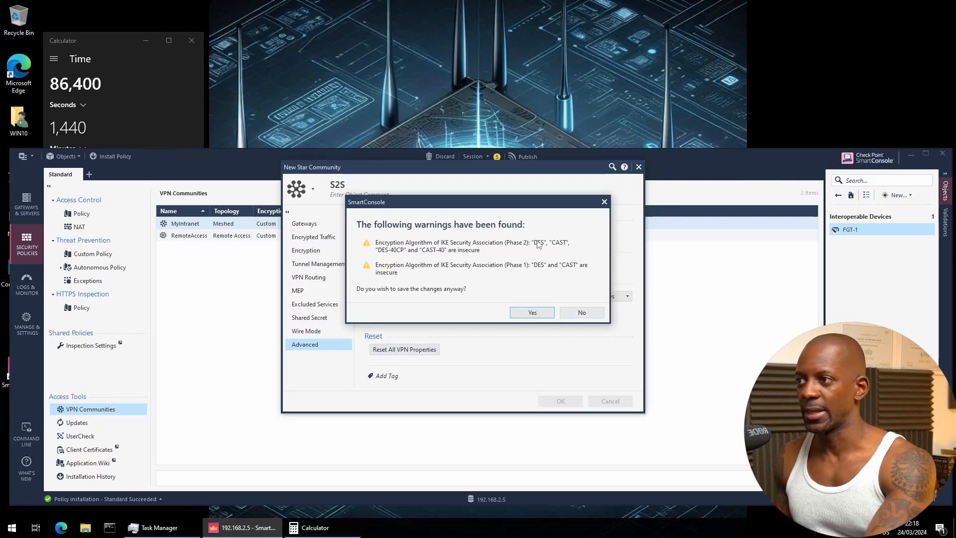
{"action": "left_click", "coordinate": [541, 312]}
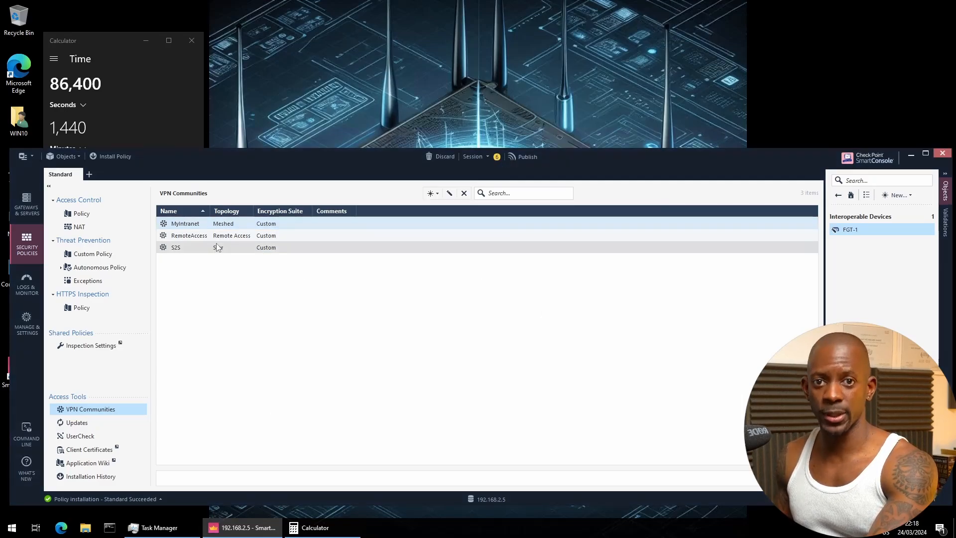
Insert a new rule above rule 1 in the Access Control policy
{"action": "left_click", "coordinate": [119, 221]}
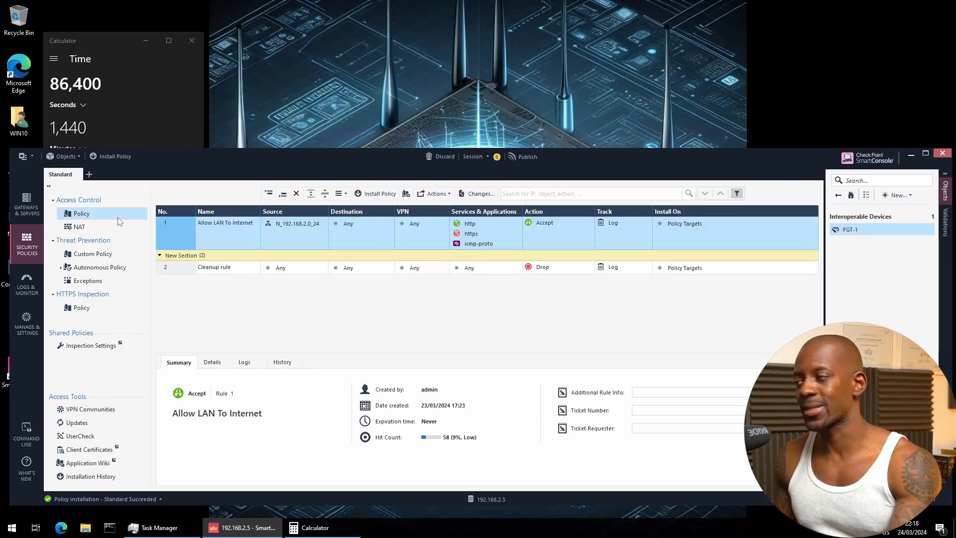
{"action": "right_click", "coordinate": [180, 231]}
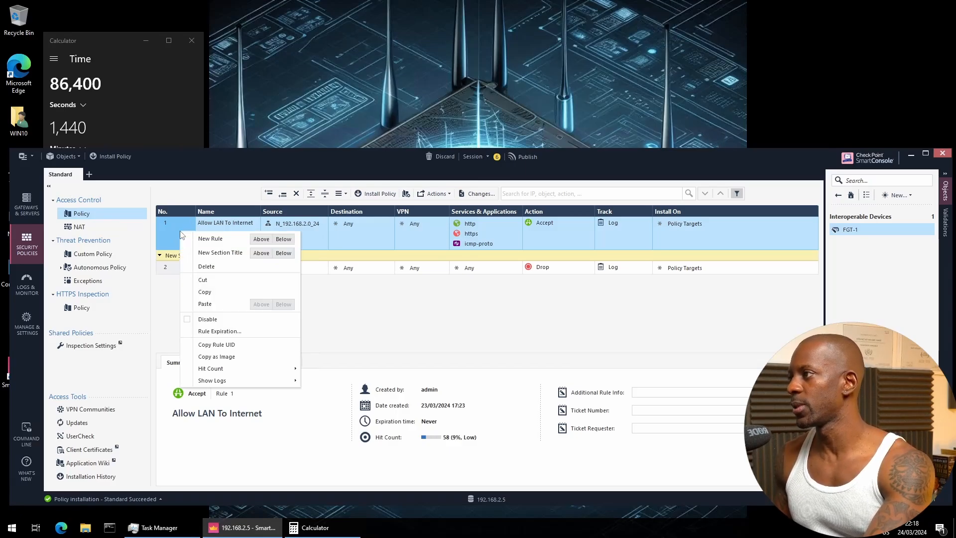
{"action": "left_click", "coordinate": [261, 240]}
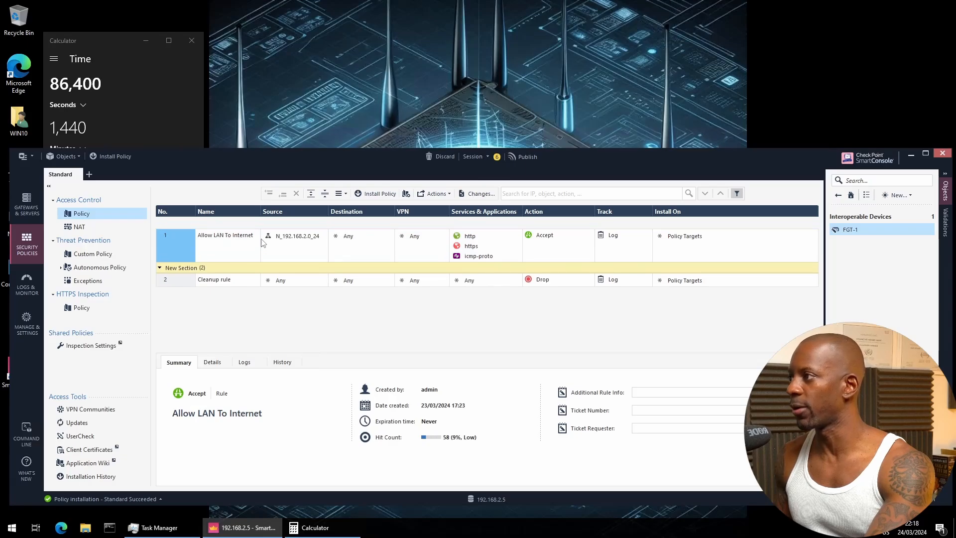
Name the new rule 'Allow S2S' and start choosing its source network objects
{"action": "double_click", "coordinate": [228, 227]}
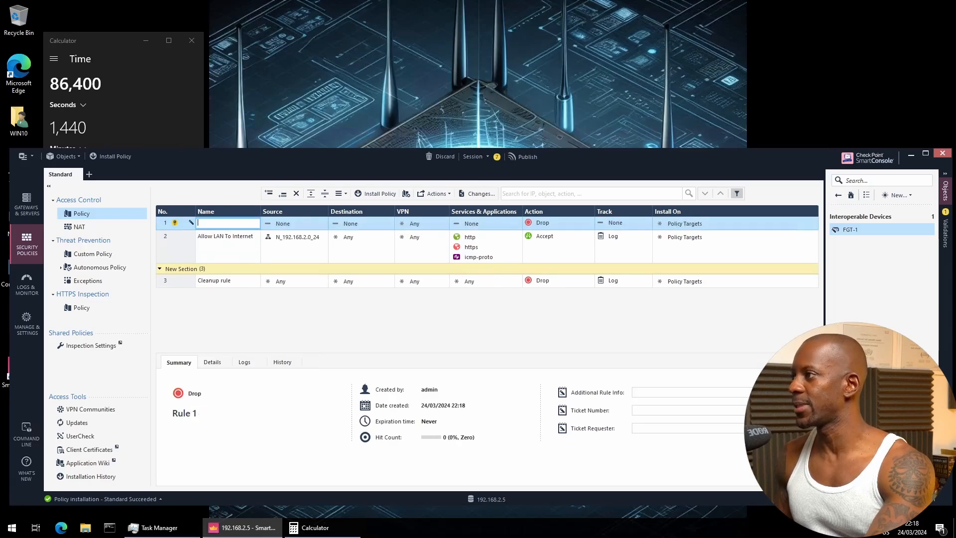
{"action": "type", "text": "Allo"}
{"action": "type", "text": "w "}
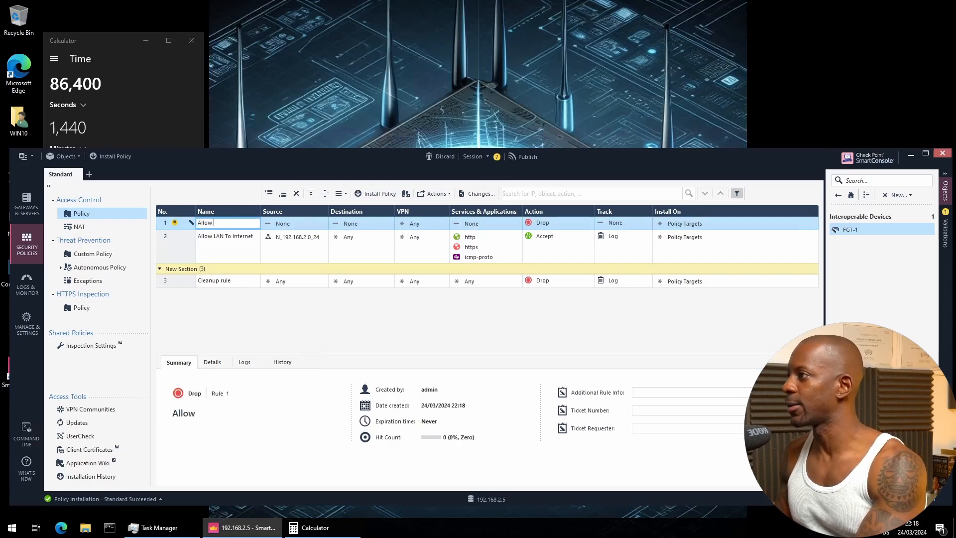
{"action": "type", "text": "S2S"}
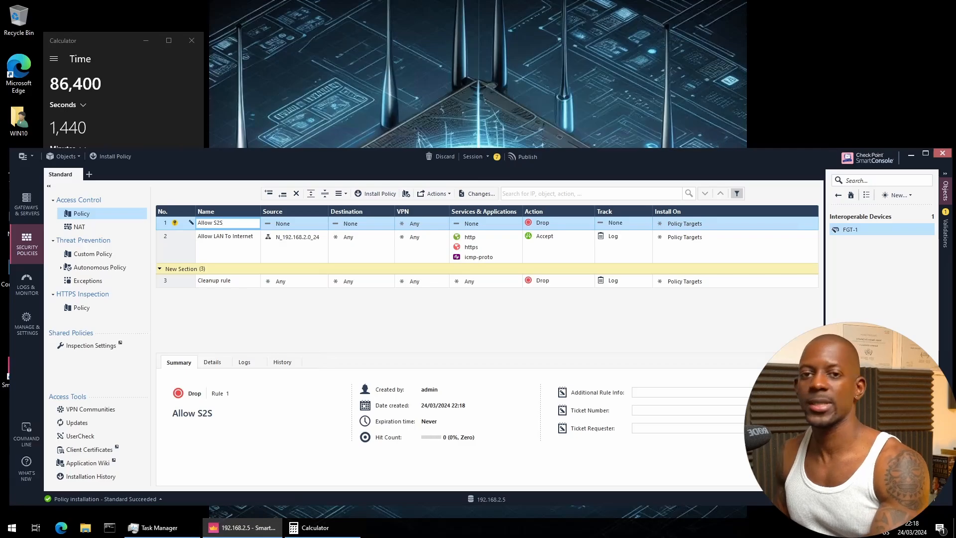
{"action": "left_click", "coordinate": [313, 224]}
{"action": "left_click", "coordinate": [297, 225]}
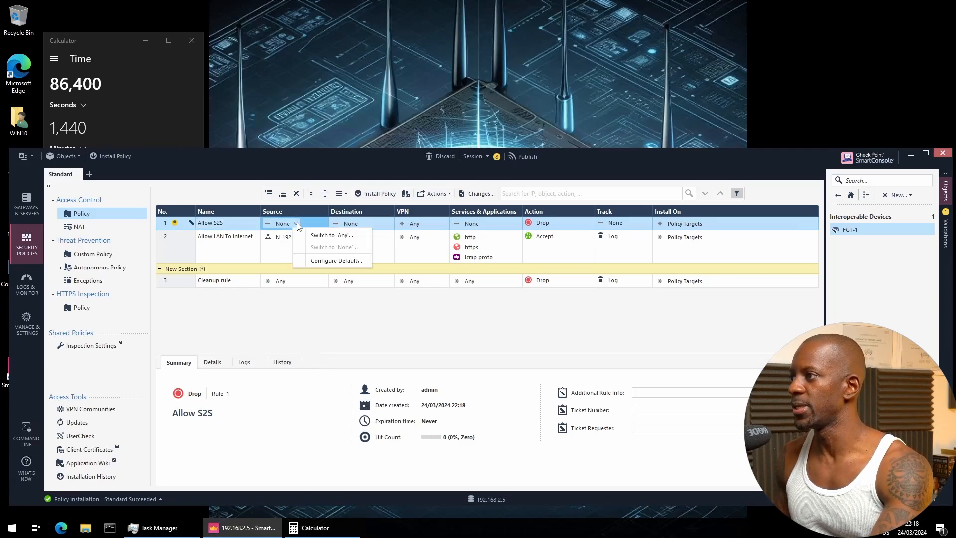
{"action": "left_click", "coordinate": [323, 224]}
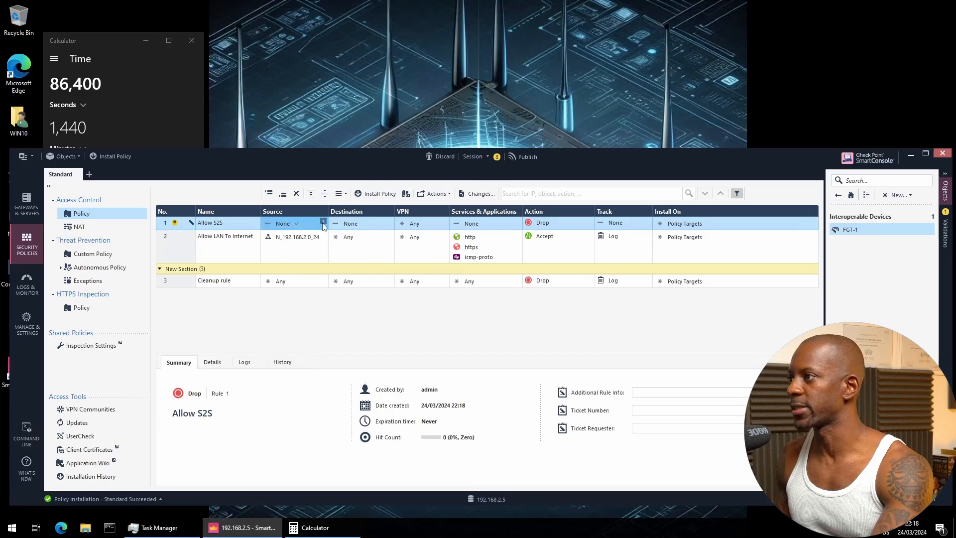
{"action": "left_click", "coordinate": [323, 222]}
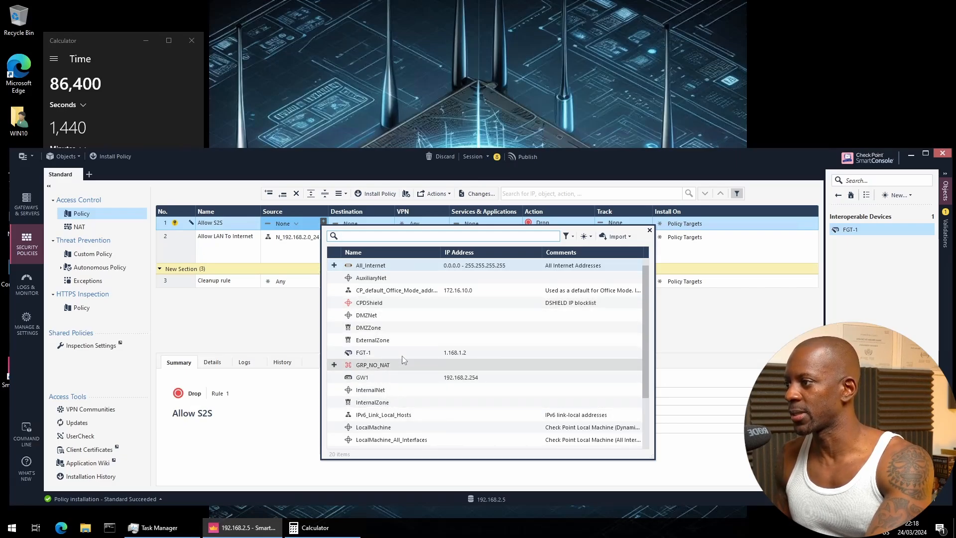
Use N_192.168.1.0_24 and N_192.168.2.0_24 in rule 1 and restrict its VPN to the S2S community
{"action": "type", "text": "192."}
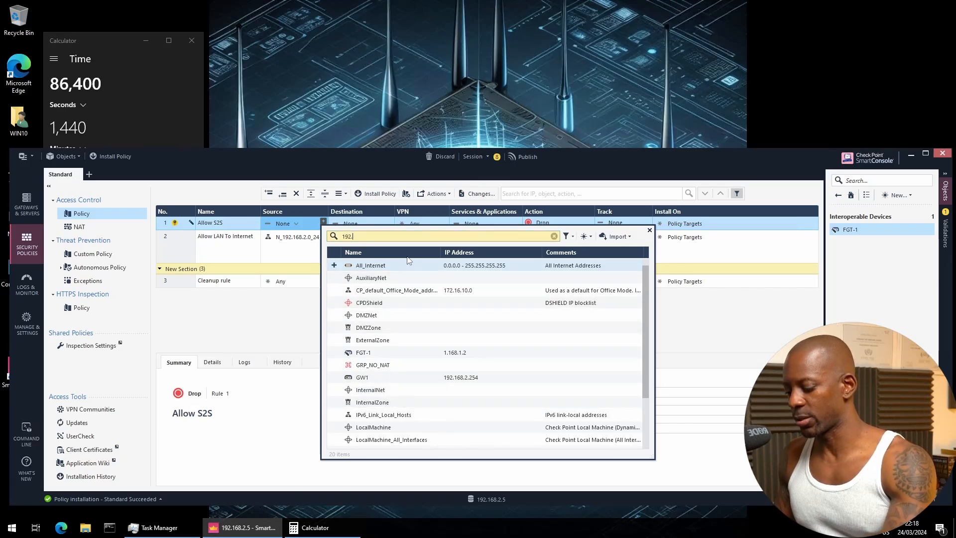
{"action": "type", "text": "168"}
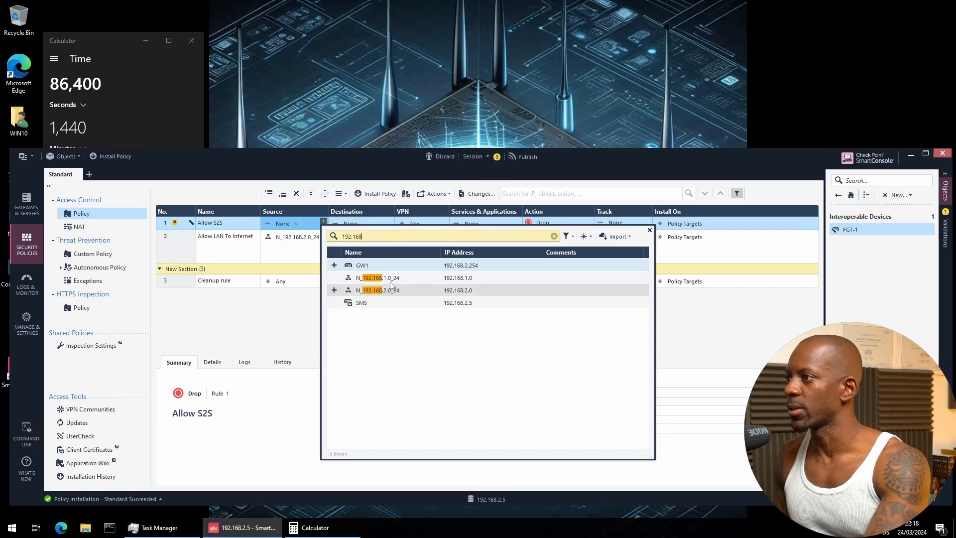
{"action": "left_click", "coordinate": [383, 278]}
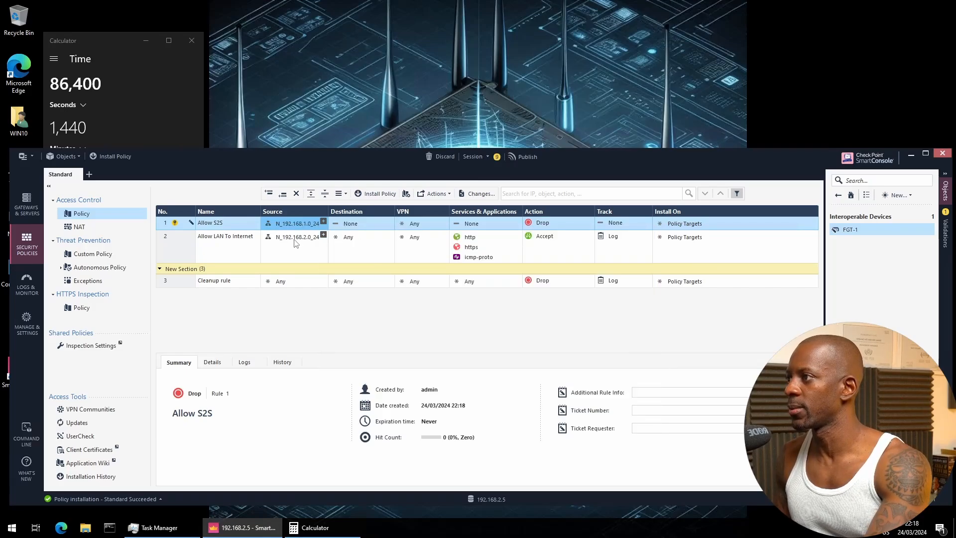
{"action": "left_click_drag", "start_coordinate": [295, 237], "coordinate": [343, 233]}
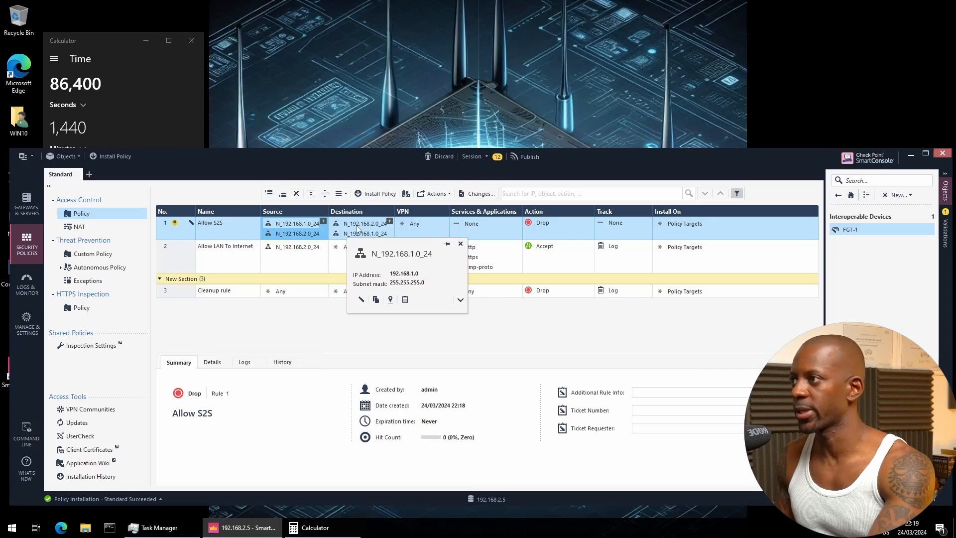
{"action": "right_click", "coordinate": [410, 222]}
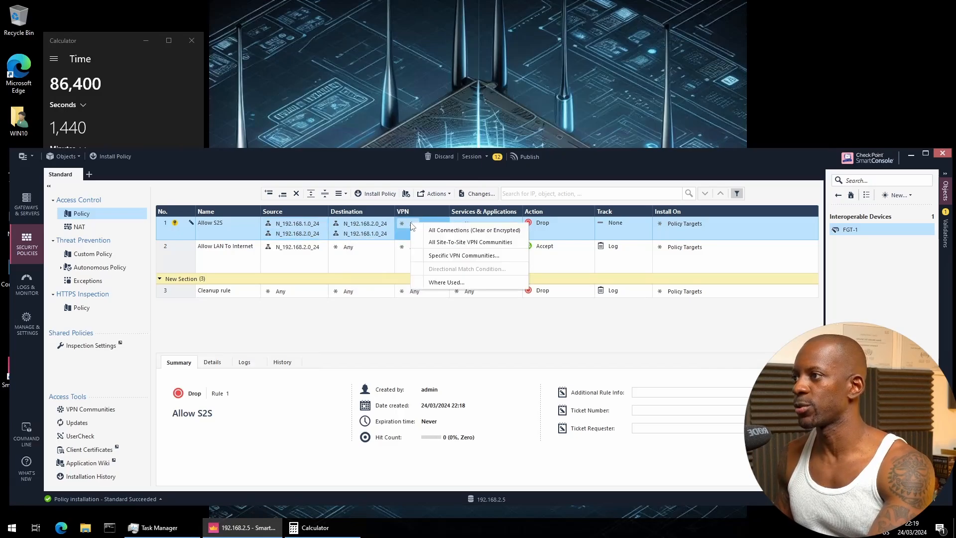
{"action": "left_click", "coordinate": [438, 256]}
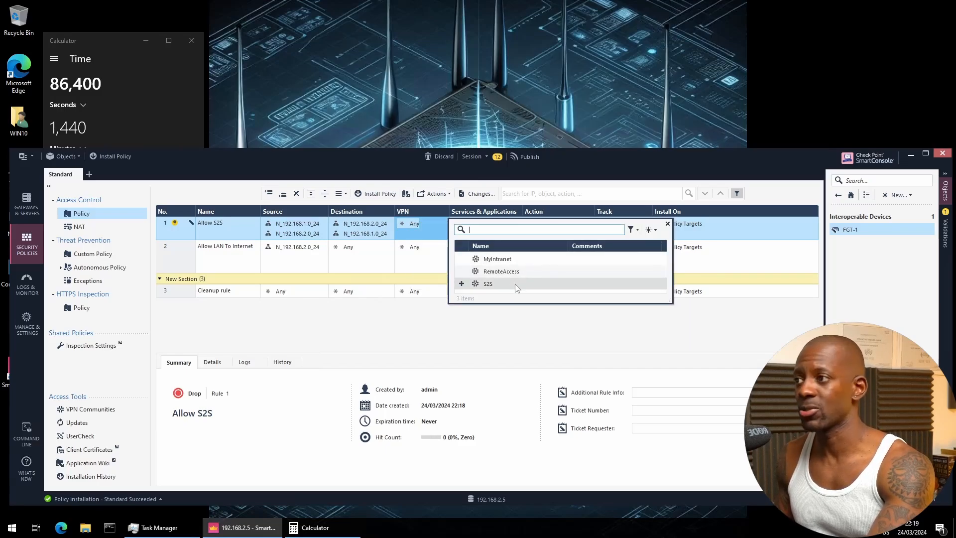
{"action": "left_click", "coordinate": [507, 284]}
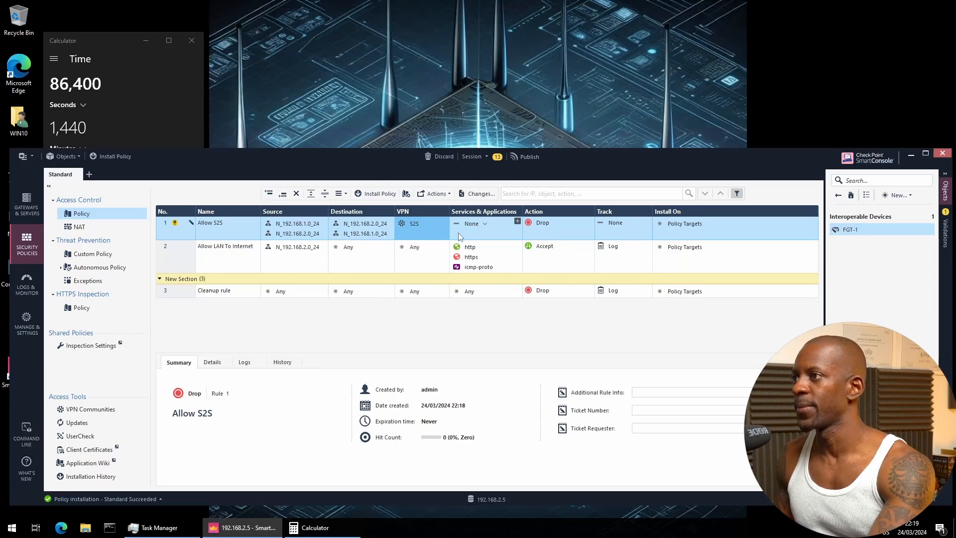
Set rule 1's services to Any, action to Accept and track to Log
{"action": "left_click", "coordinate": [485, 225]}
{"action": "left_click", "coordinate": [486, 224]}
{"action": "left_click", "coordinate": [538, 246]}
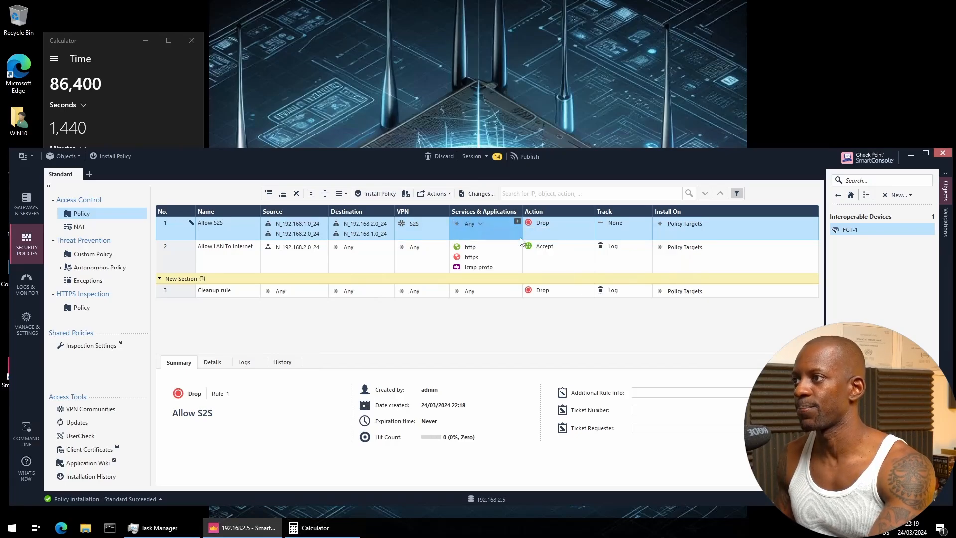
{"action": "left_click", "coordinate": [556, 222]}
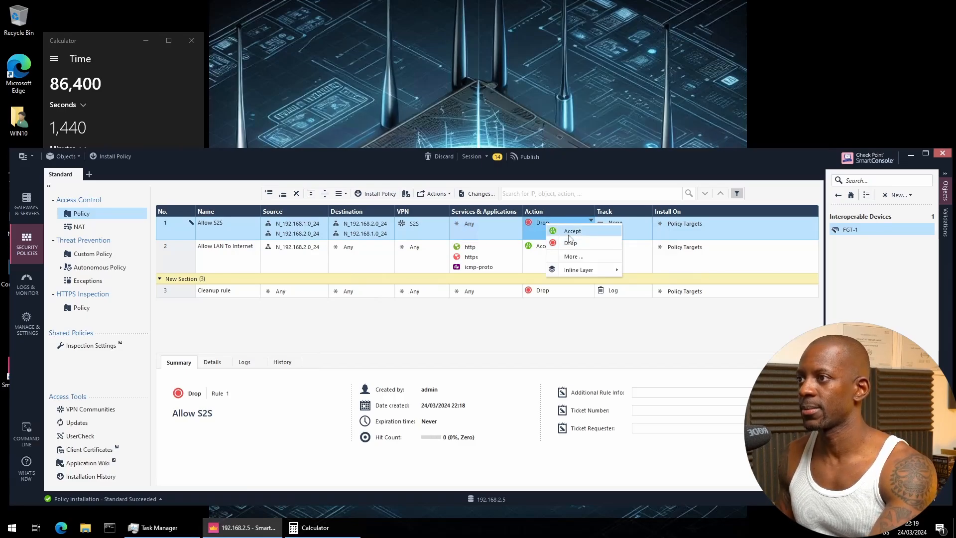
{"action": "left_click", "coordinate": [570, 235]}
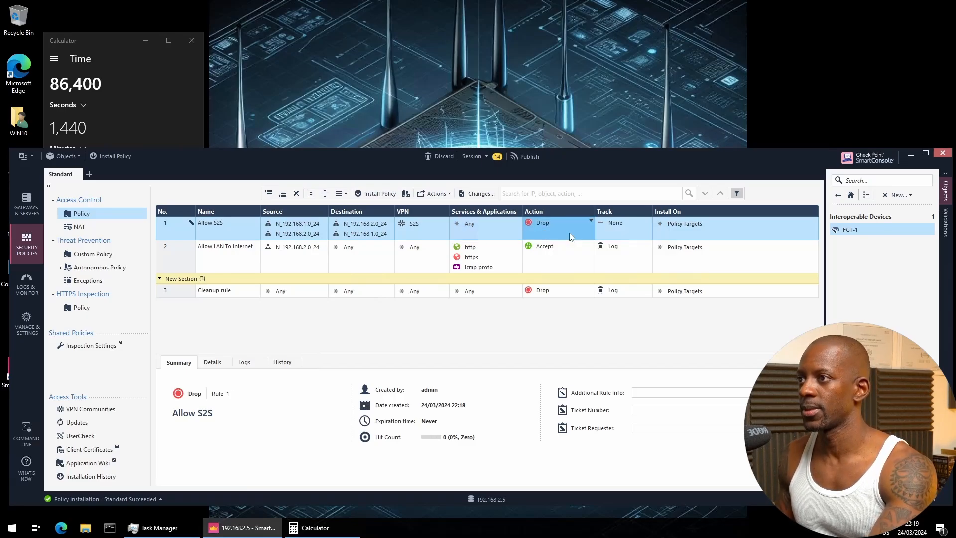
{"action": "left_click", "coordinate": [614, 222]}
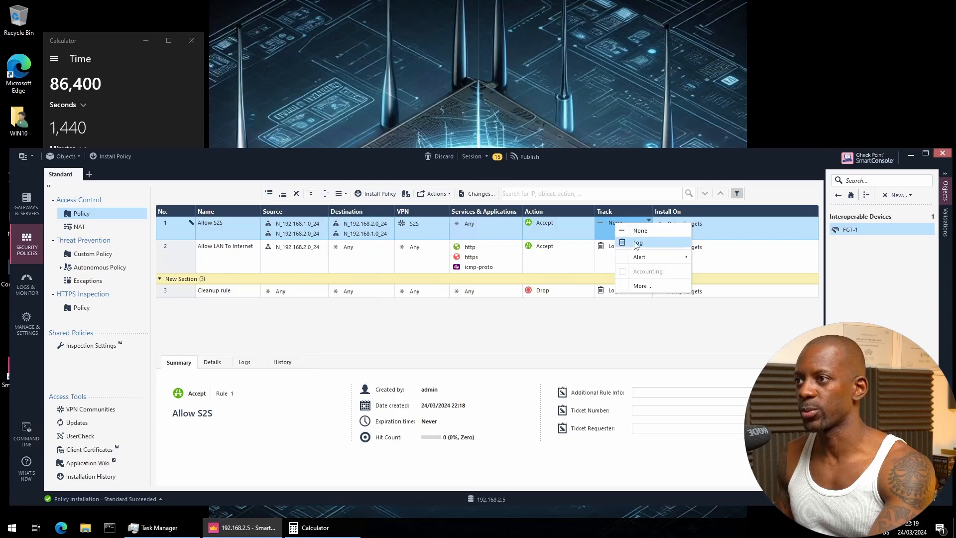
{"action": "left_click", "coordinate": [636, 244]}
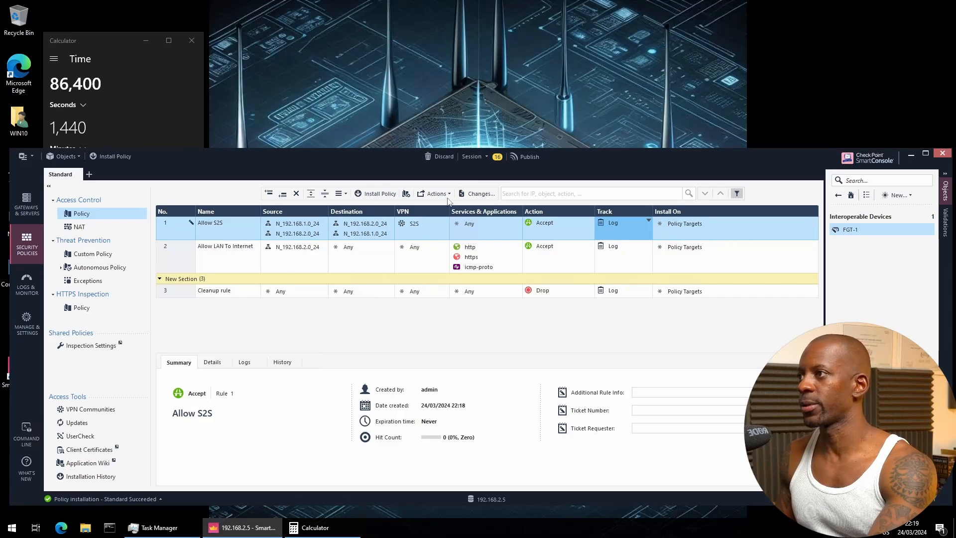
Publish the changes and install the Standard access policy on GW1
{"action": "left_click", "coordinate": [376, 194]}
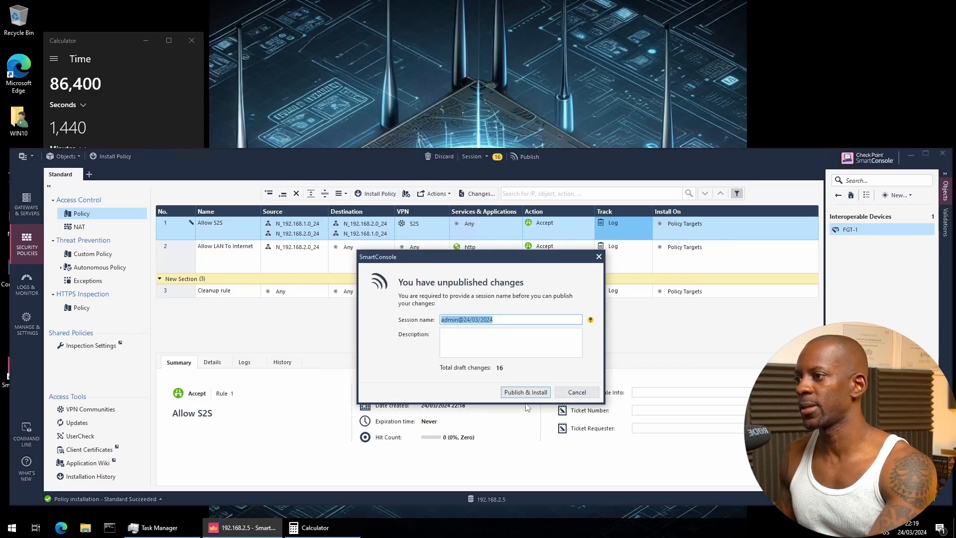
{"action": "left_click", "coordinate": [527, 392]}
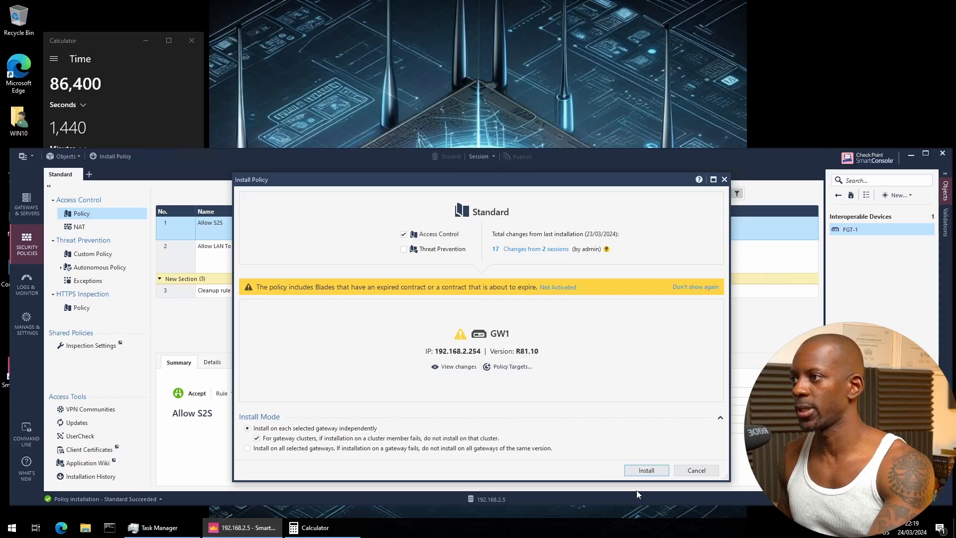
{"action": "left_click", "coordinate": [657, 471]}
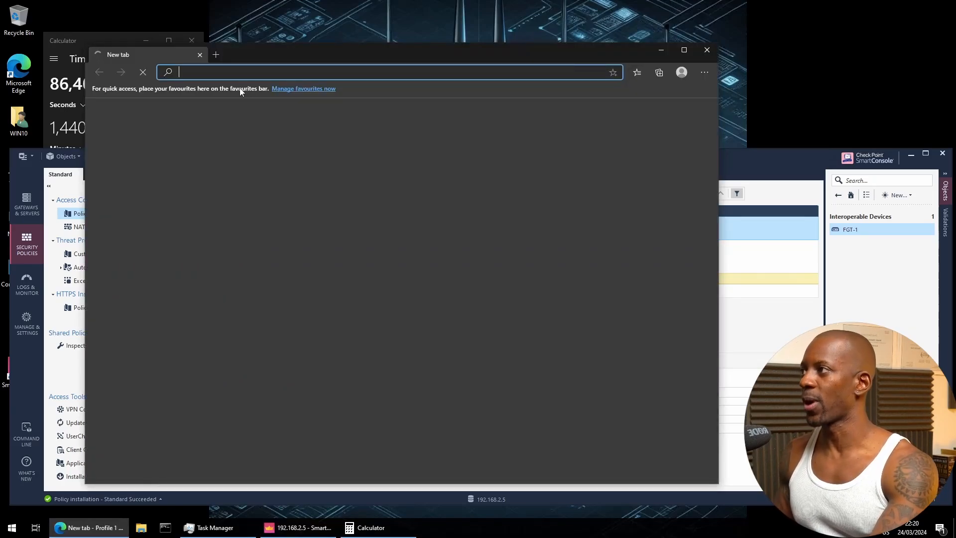
{"action": "type", "text": "https://192.168.2.254"}
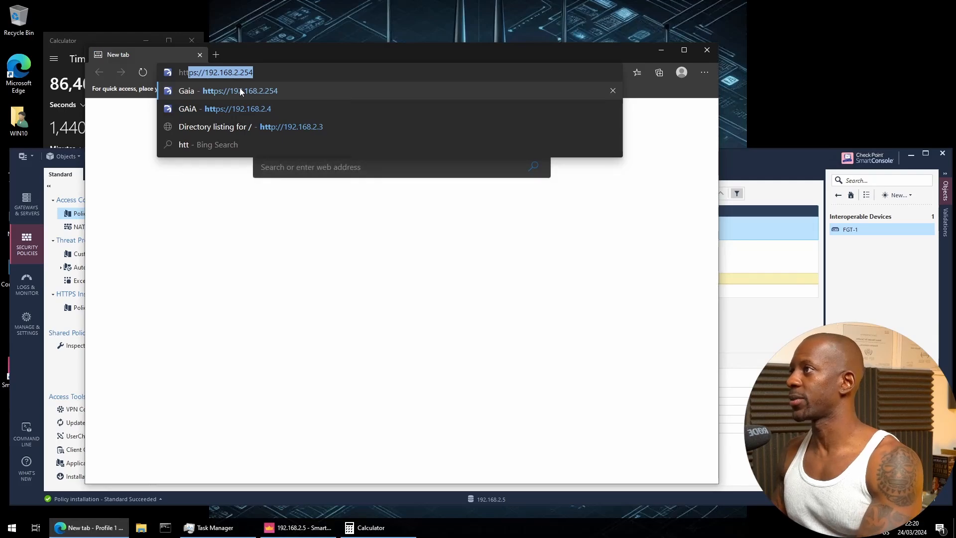
{"action": "key", "text": "Right"}
{"action": "key", "text": "BackSpace"}
{"action": "key", "text": "BackSpace"}
{"action": "key", "text": "BackSpace"}
{"action": "key", "text": "BackSpace"}
{"action": "key", "text": "BackSpace"}
{"action": "key", "text": "BackSpace"}
{"action": "key", "text": "BackSpace"}
{"action": "key", "text": "BackSpace"}
{"action": "key", "text": "BackSpace"}
{"action": "key", "text": "BackSpace"}
{"action": "key", "text": "BackSpace"}
{"action": "key", "text": "BackSpace"}
{"action": "key", "text": "BackSpace"}
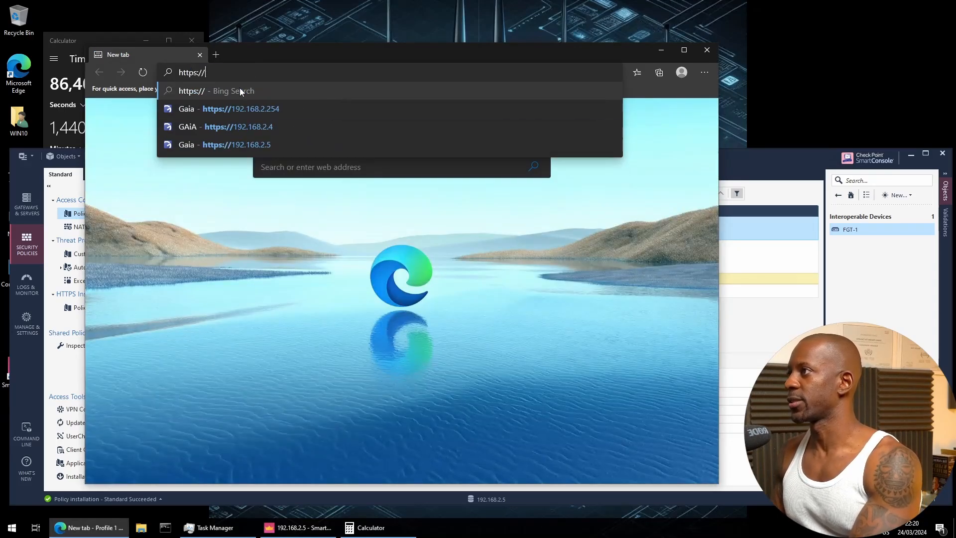
{"action": "key", "text": "BackSpace"}
{"action": "key", "text": "BackSpace"}
{"action": "key", "text": "BackSpace"}
{"action": "key", "text": "BackSpace"}
{"action": "key", "text": "BackSpace"}
{"action": "key", "text": "BackSpace"}
{"action": "key", "text": "BackSpace"}
{"action": "key", "text": "BackSpace"}
{"action": "type", "text": "https"}
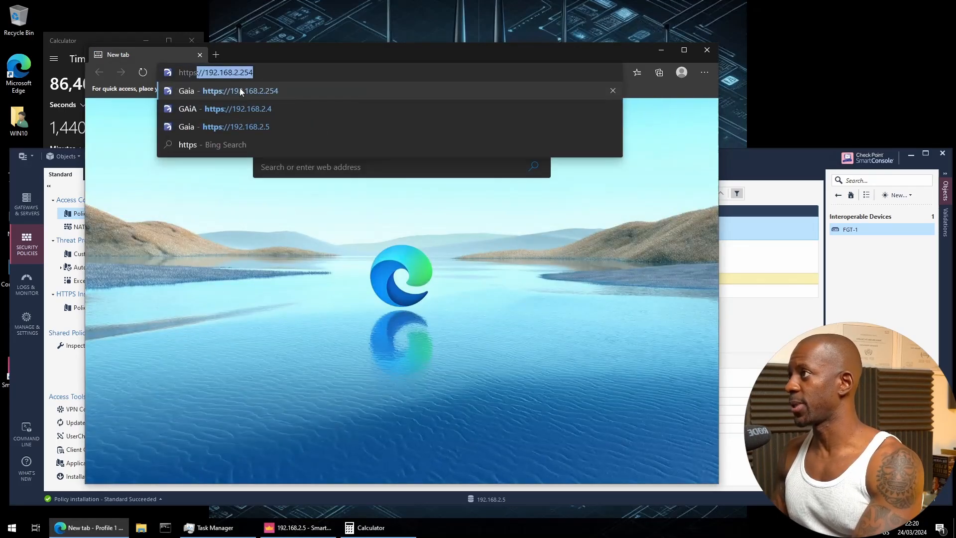
{"action": "key", "text": "BackSpace"}
{"action": "key", "text": "BackSpace"}
{"action": "type", "text": ":"}
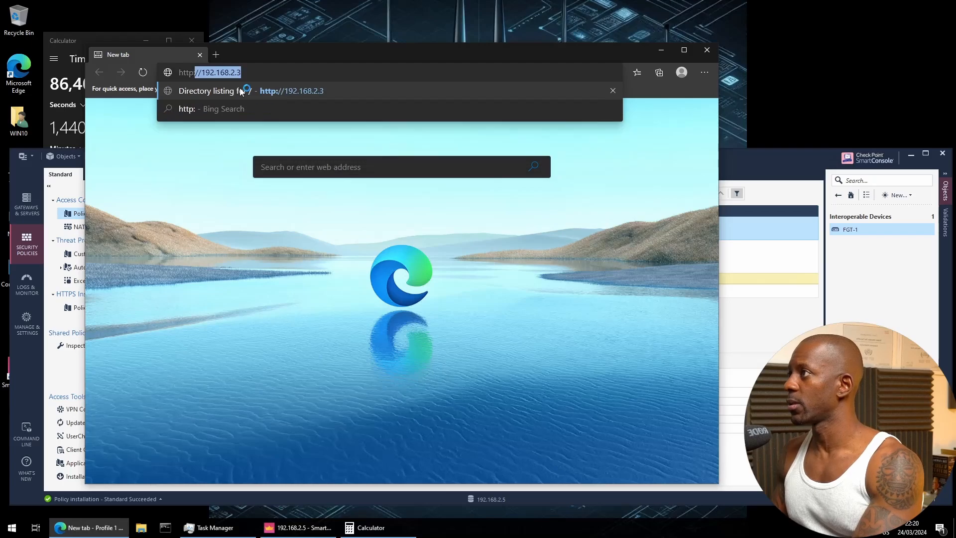
{"action": "type", "text": "//"}
{"action": "key", "text": "Return"}
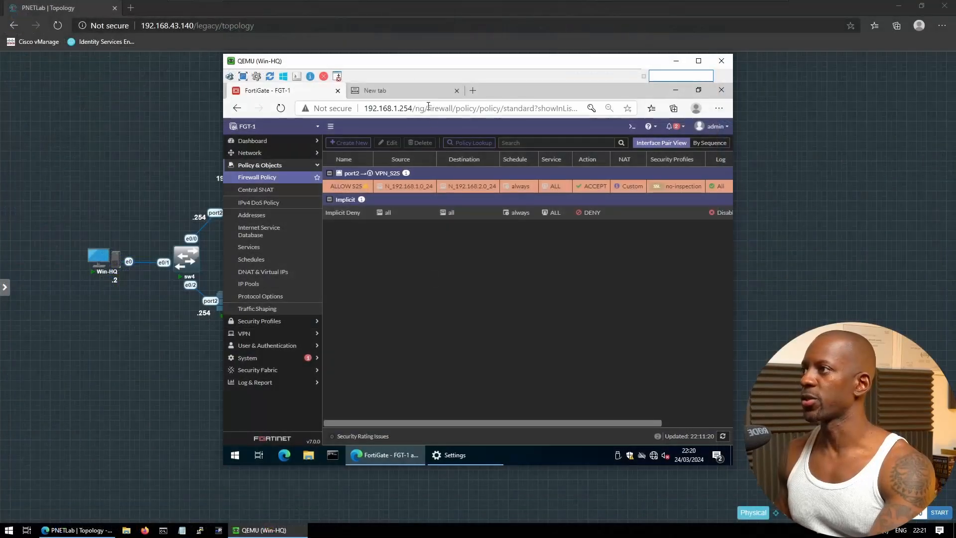
{"action": "left_click", "coordinate": [406, 90]}
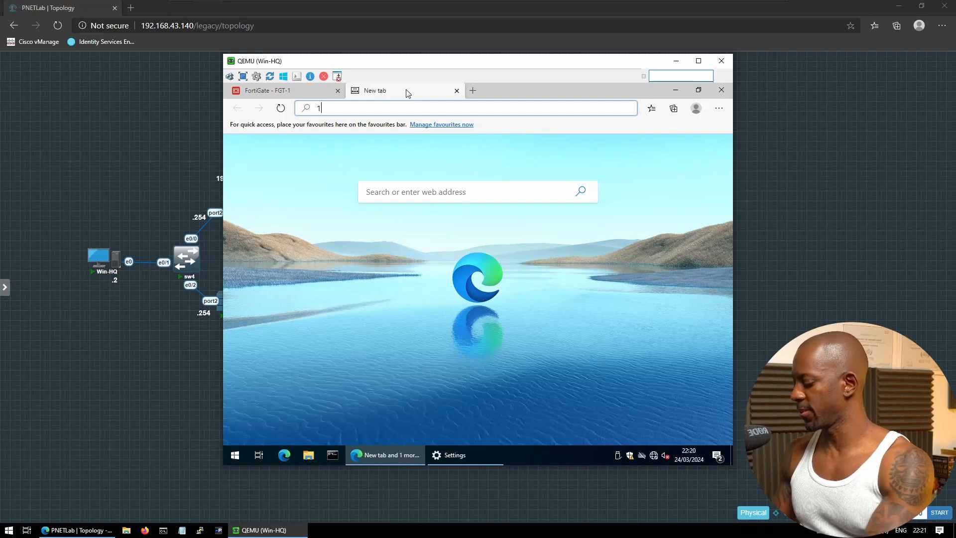
{"action": "type", "text": "https"}
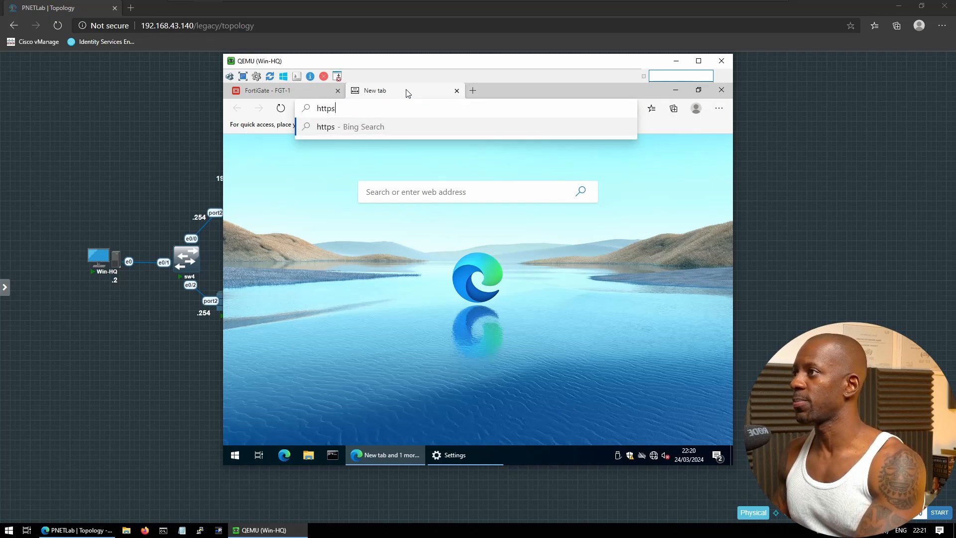
{"action": "key", "text": "BackSpace"}
{"action": "type", "text": "://"}
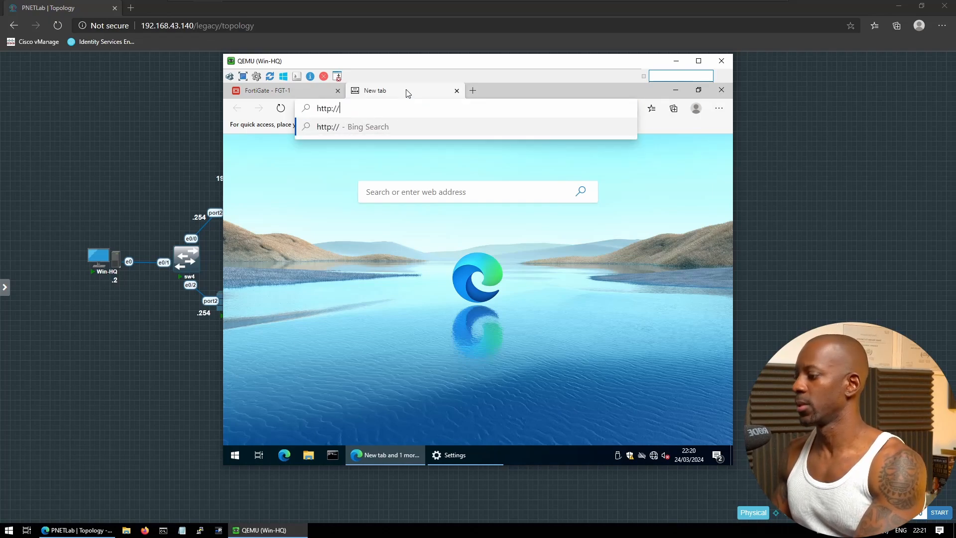
{"action": "type", "text": "192.168.2.3"}
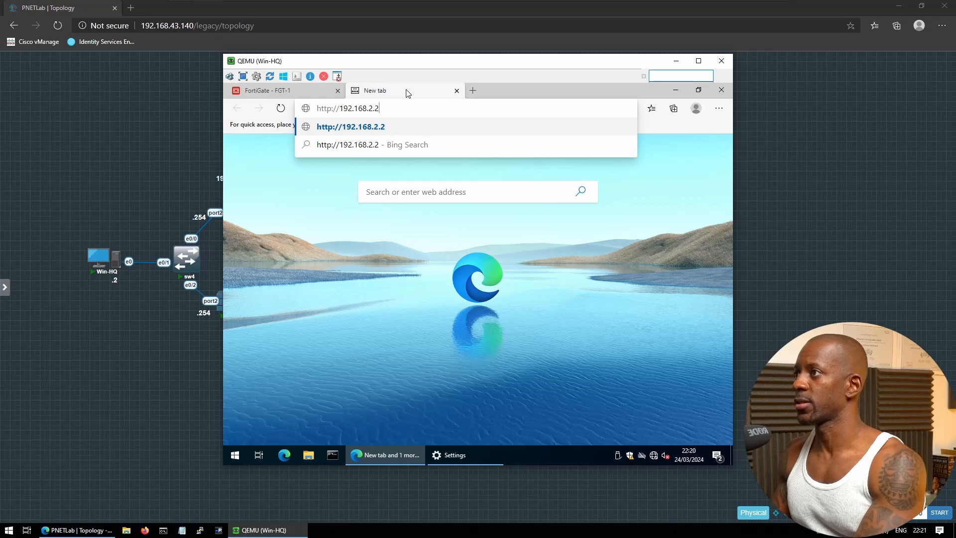
{"action": "key", "text": "Return"}
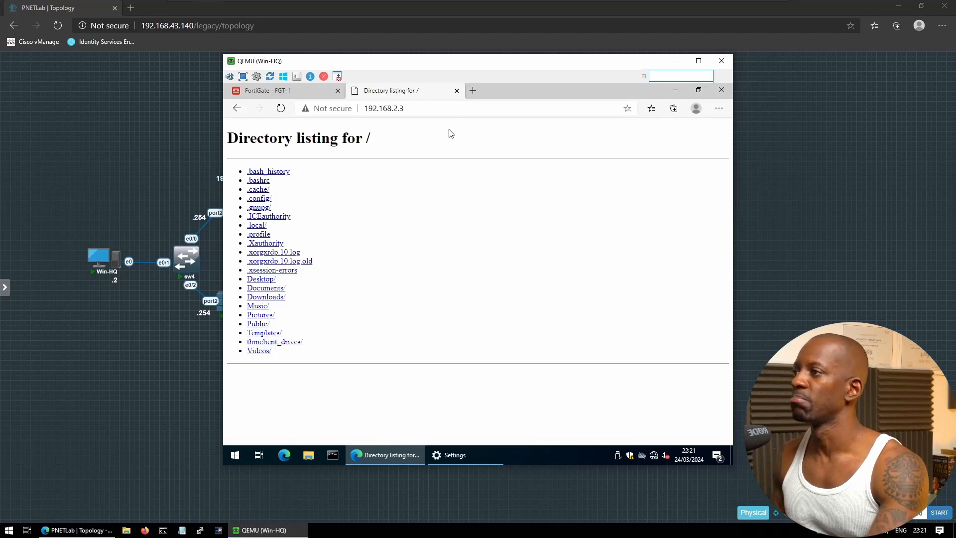
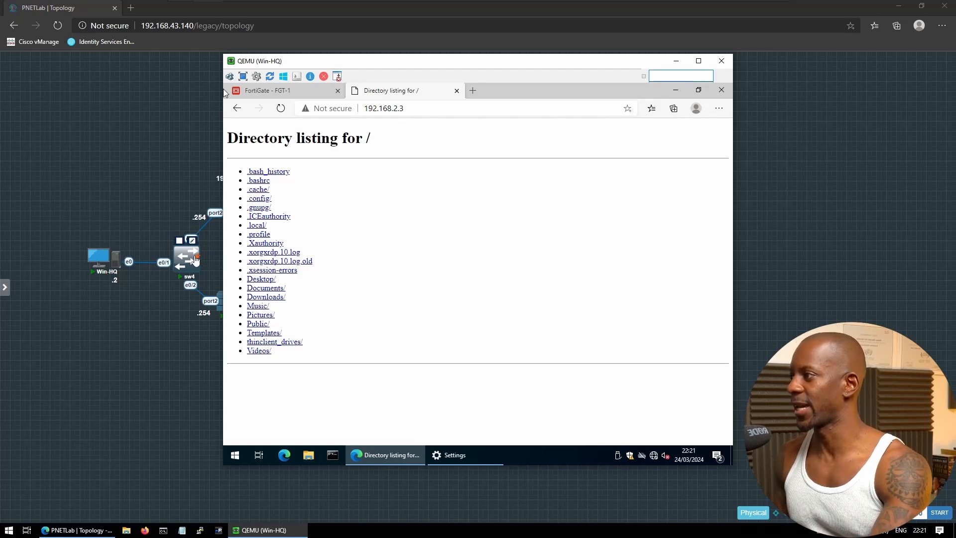
Open a Telnet console to switch sw4 and move its PuTTY window aside
{"action": "left_click", "coordinate": [186, 257]}
{"action": "left_click", "coordinate": [526, 80]}
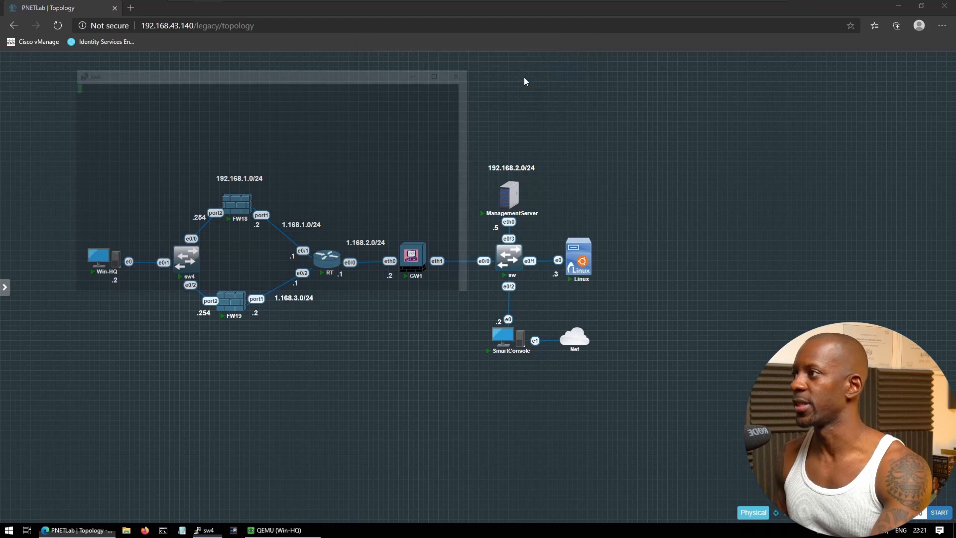
{"action": "left_click_drag", "start_coordinate": [303, 76], "coordinate": [731, 101]}
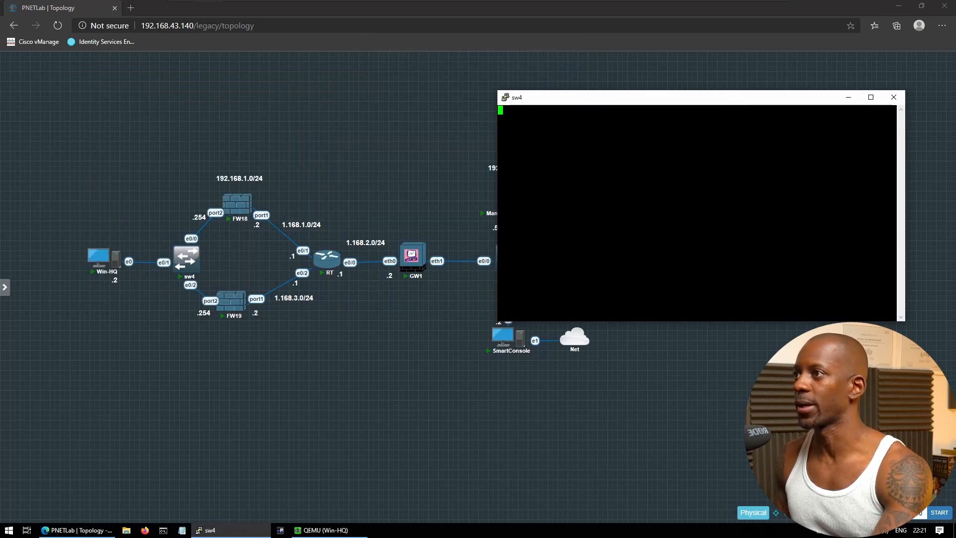
On sw4, enter configuration mode and shut down interface e0/0
{"action": "key", "text": "Return"}
{"action": "type", "text": "conf t"}
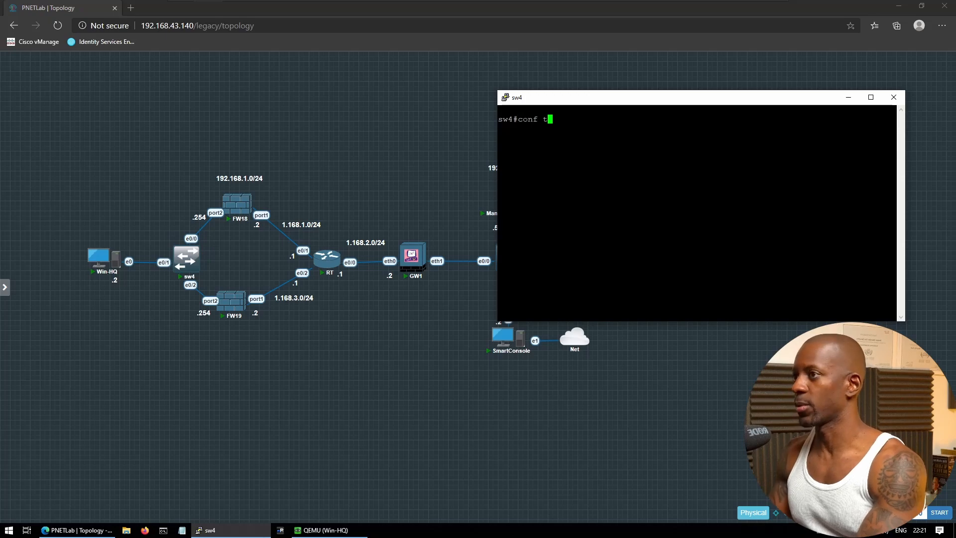
{"action": "key", "text": "Return"}
{"action": "type", "text": "int e0/0"}
{"action": "key", "text": "Return"}
{"action": "type", "text": "sh"}
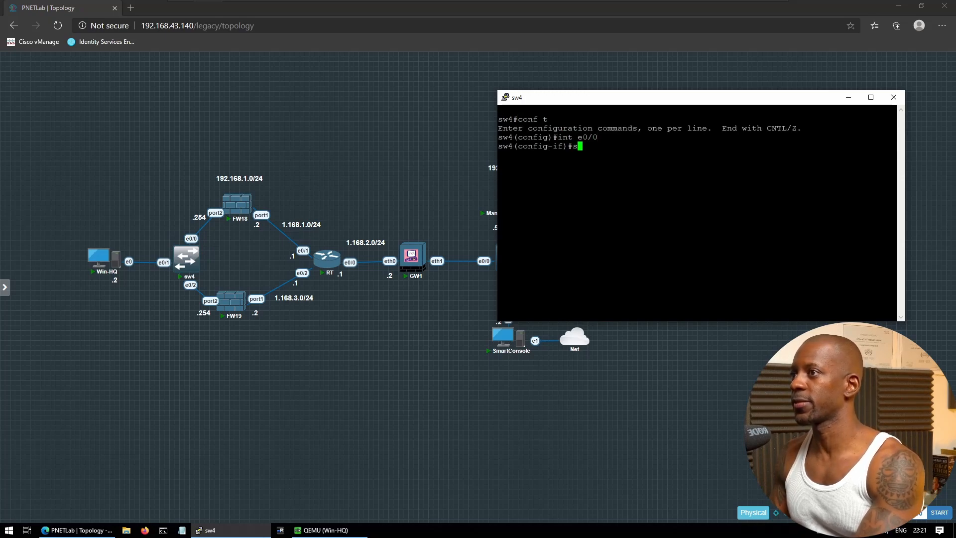
{"action": "key", "text": "Return"}
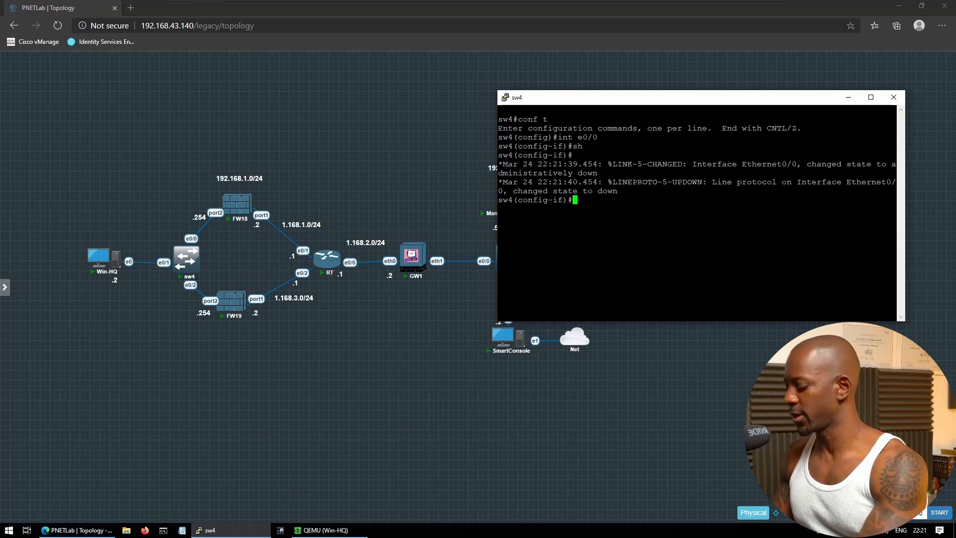
Bring interface e0/2 up with no shutdown, exit, and minimize the sw4 console
{"action": "type", "text": "int e0/"}
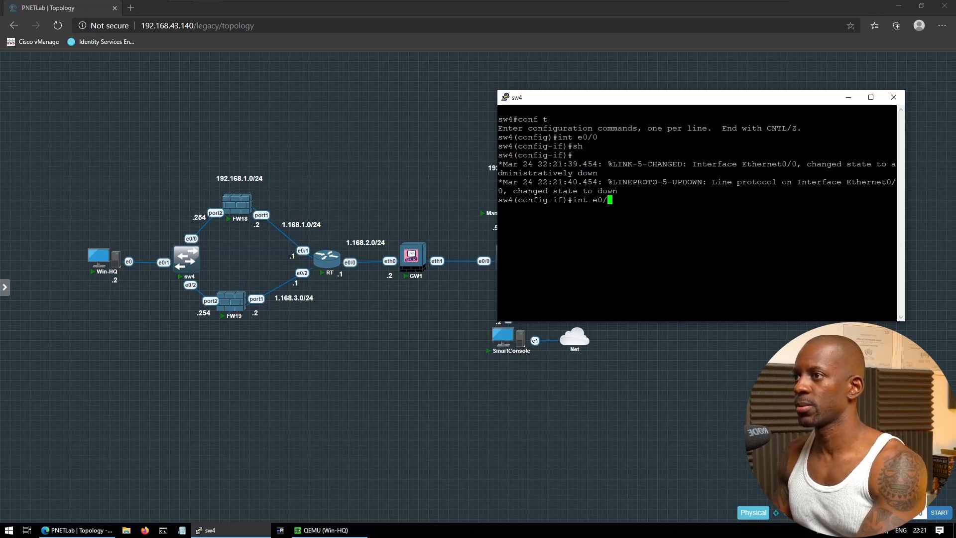
{"action": "type", "text": "2"}
{"action": "key", "text": "Return"}
{"action": "type", "text": "no sh"}
{"action": "key", "text": "Return"}
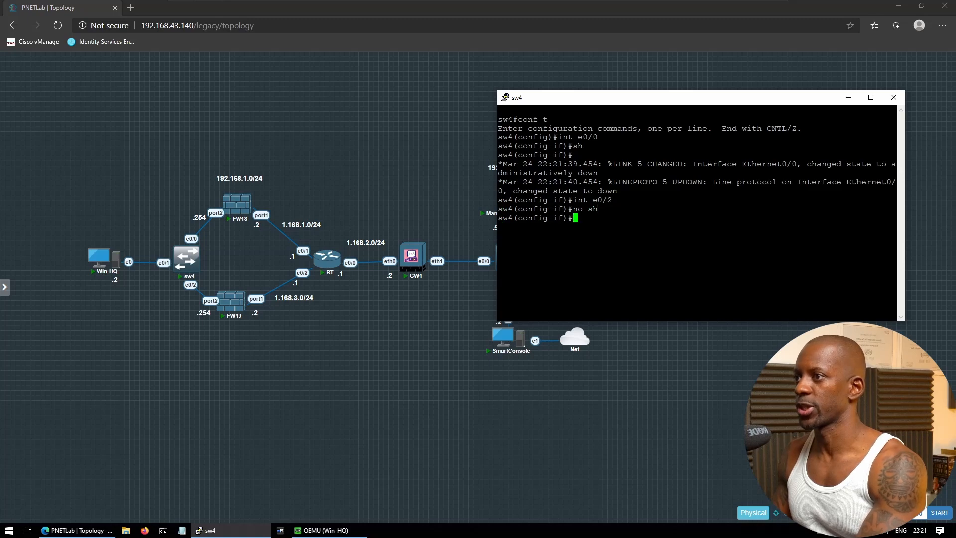
{"action": "type", "text": "exit"}
{"action": "key", "text": "Return"}
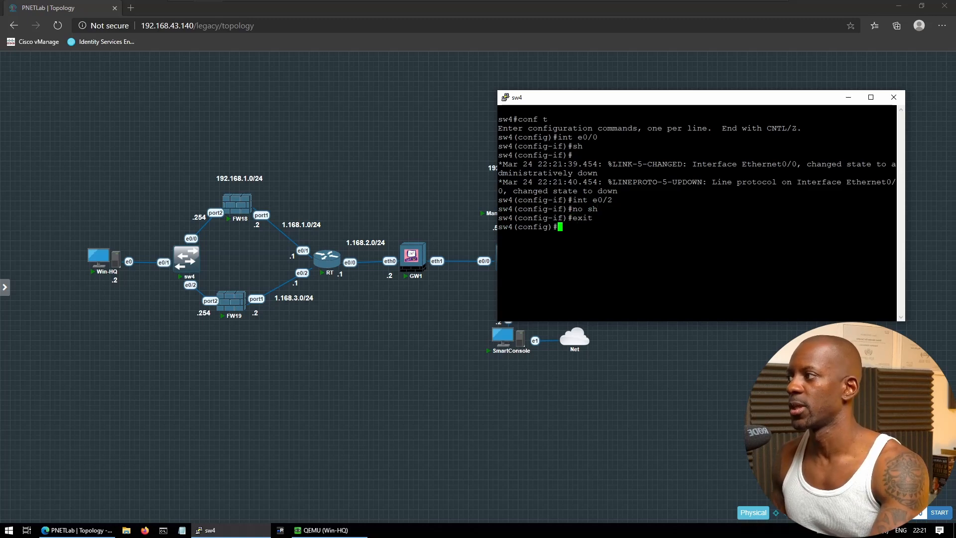
{"action": "mouse_move", "coordinate": [109, 257]}
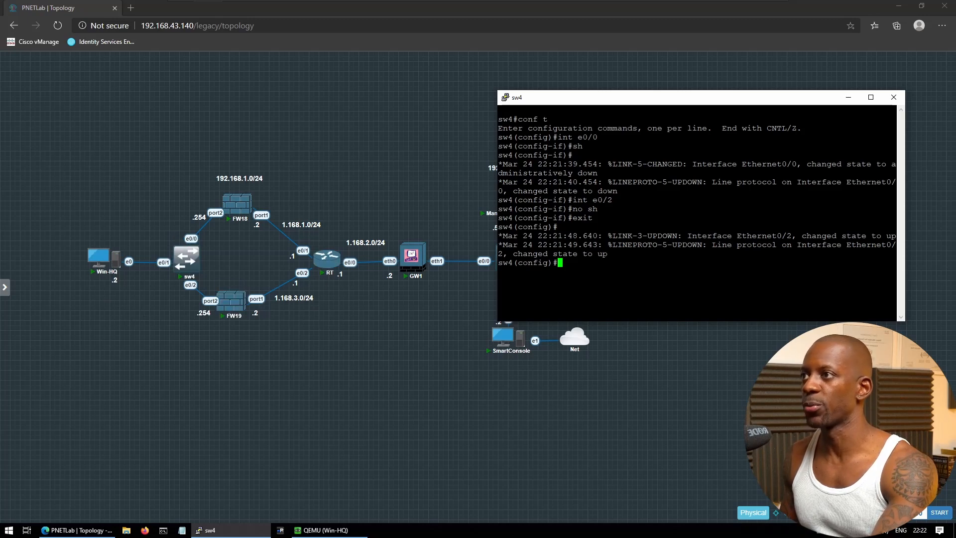
{"action": "left_click", "coordinate": [848, 97]}
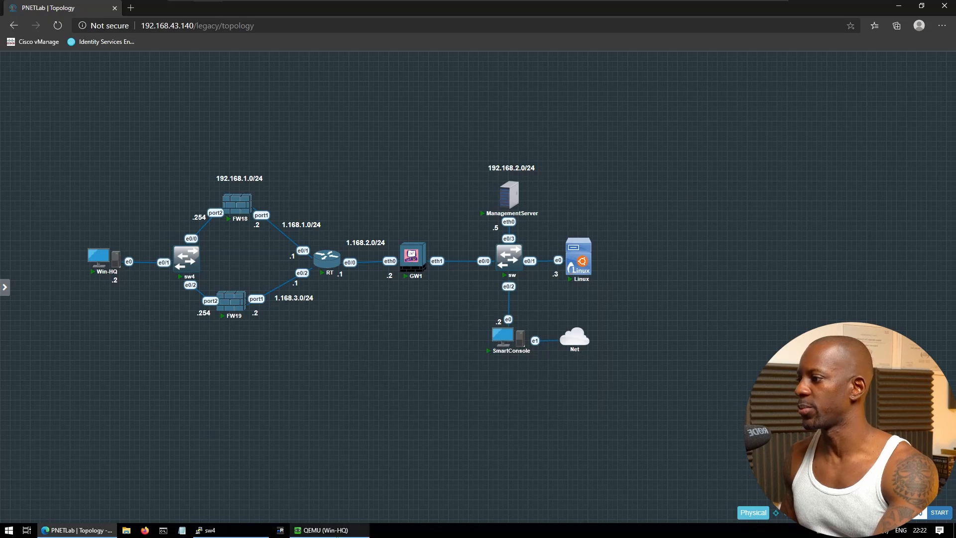
Restore the Win-HQ window and reload the FortiGate tab to reach FGT-2
{"action": "left_click", "coordinate": [323, 529]}
{"action": "left_click", "coordinate": [274, 92]}
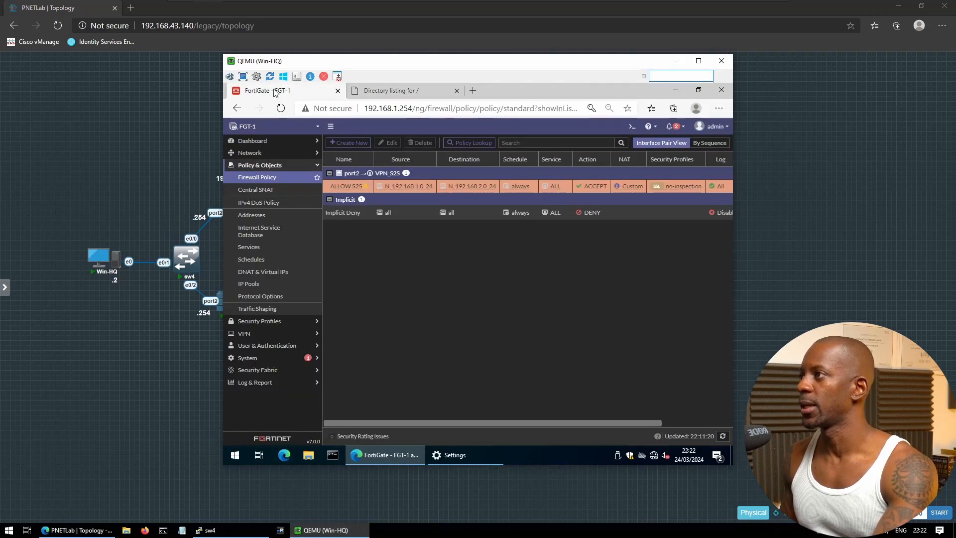
{"action": "left_click", "coordinate": [281, 108]}
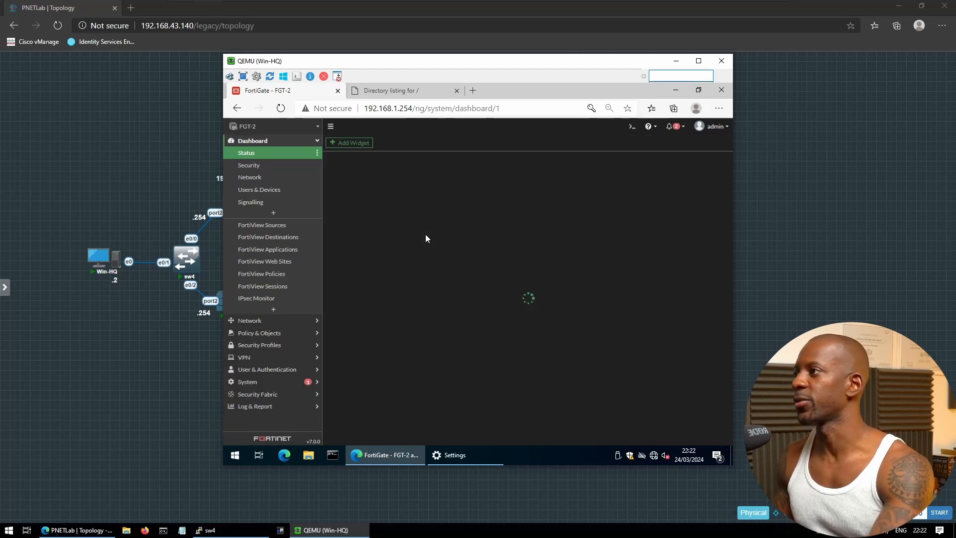
Show FGT-2's Policy & Objects > Addresses list and close the directory listing tab
{"action": "left_click", "coordinate": [258, 322]}
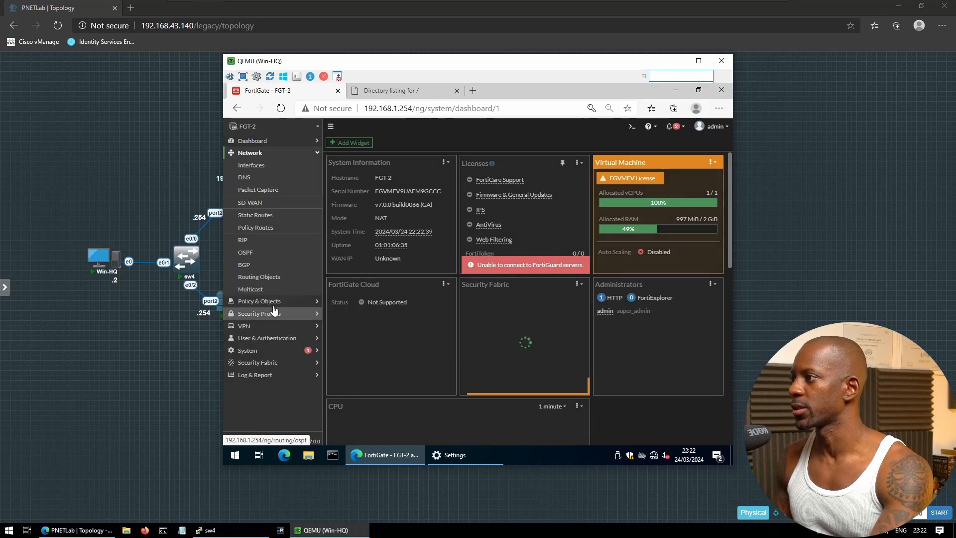
{"action": "left_click", "coordinate": [274, 304]}
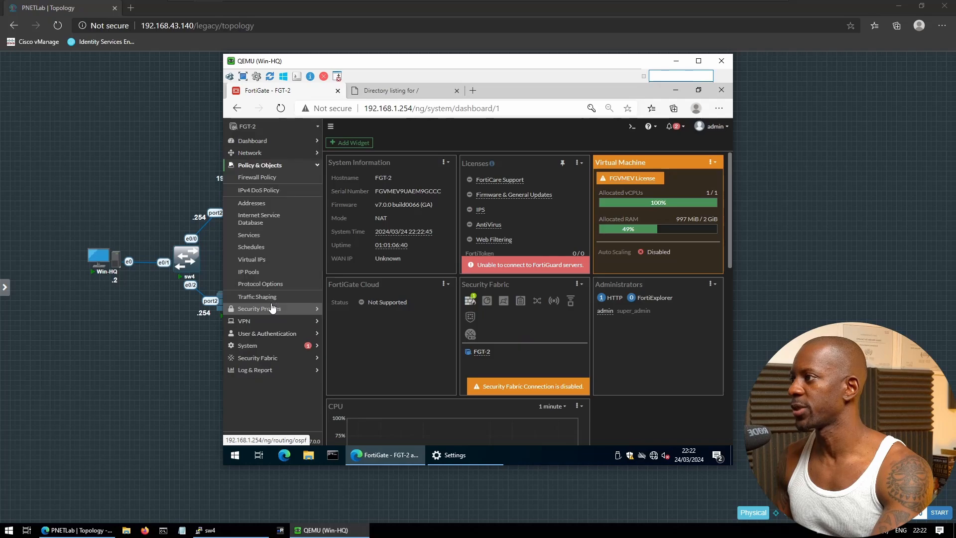
{"action": "left_click", "coordinate": [259, 203]}
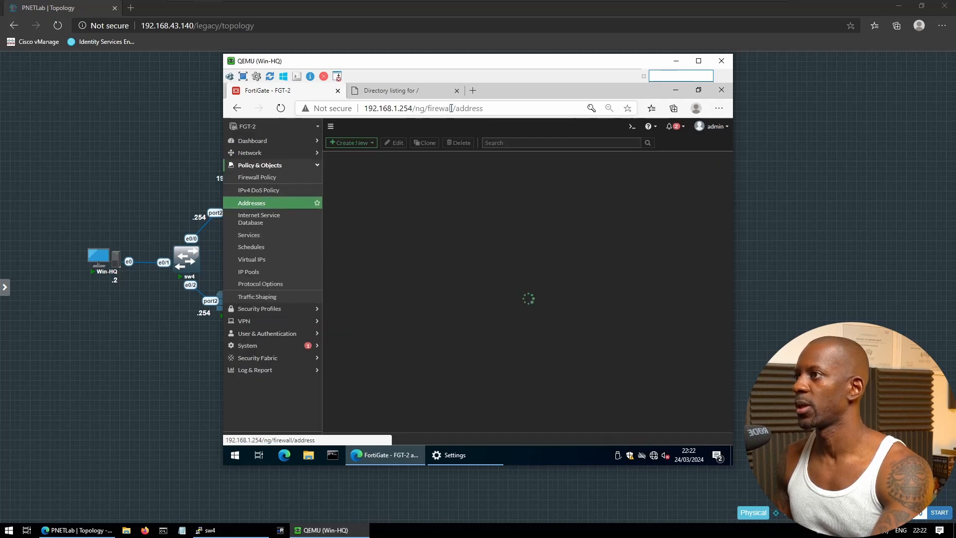
{"action": "left_click", "coordinate": [457, 91]}
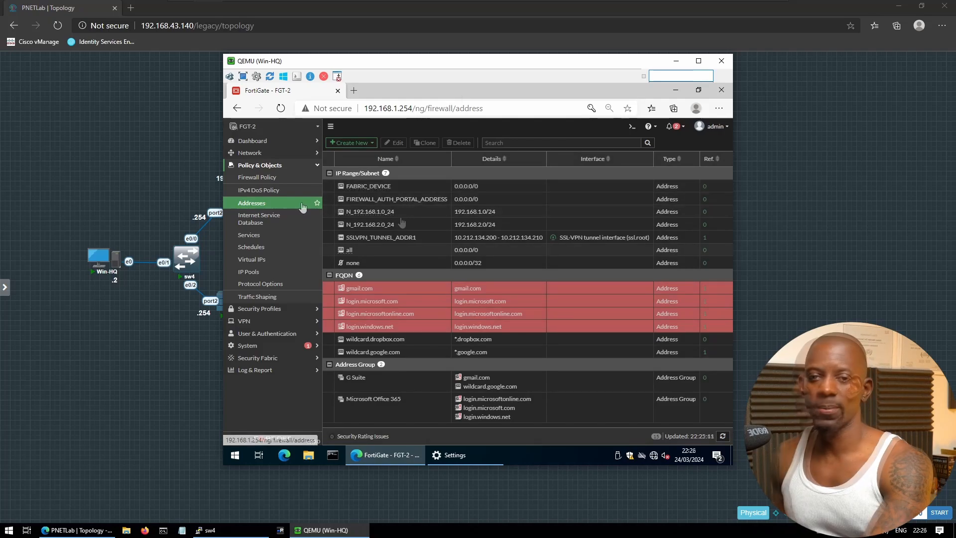
{"action": "left_click", "coordinate": [251, 321]}
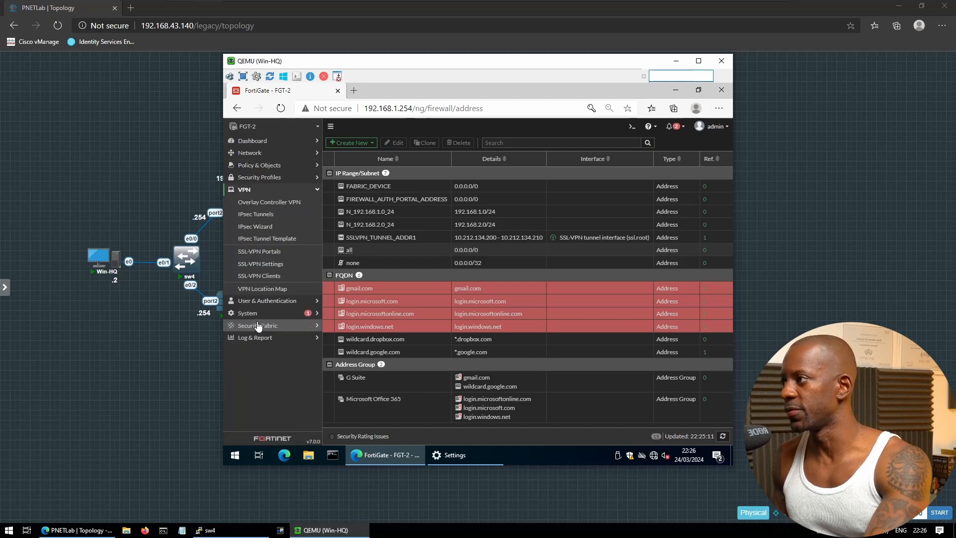
Start a new custom IPsec tunnel named VPN_S2S
{"action": "left_click", "coordinate": [274, 217]}
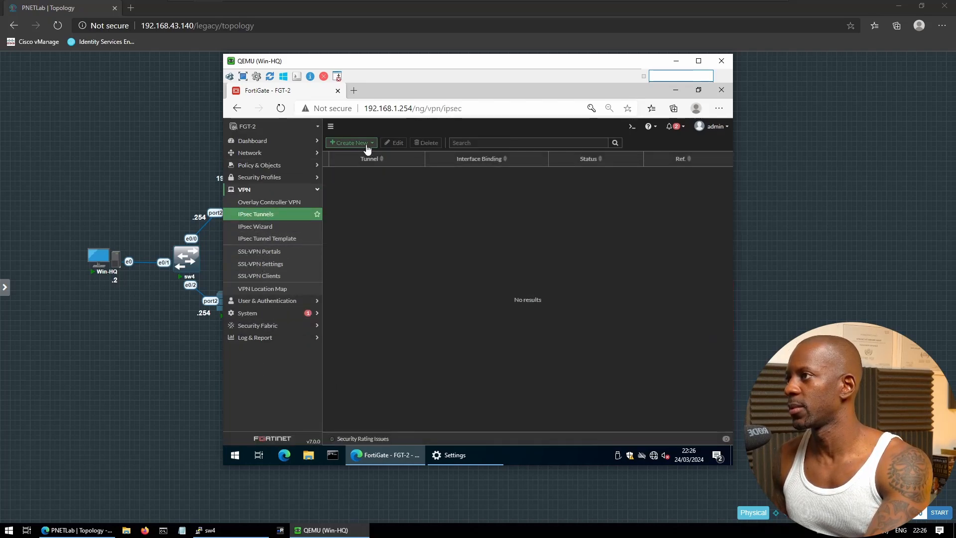
{"action": "left_click", "coordinate": [360, 144]}
{"action": "left_click", "coordinate": [356, 155]}
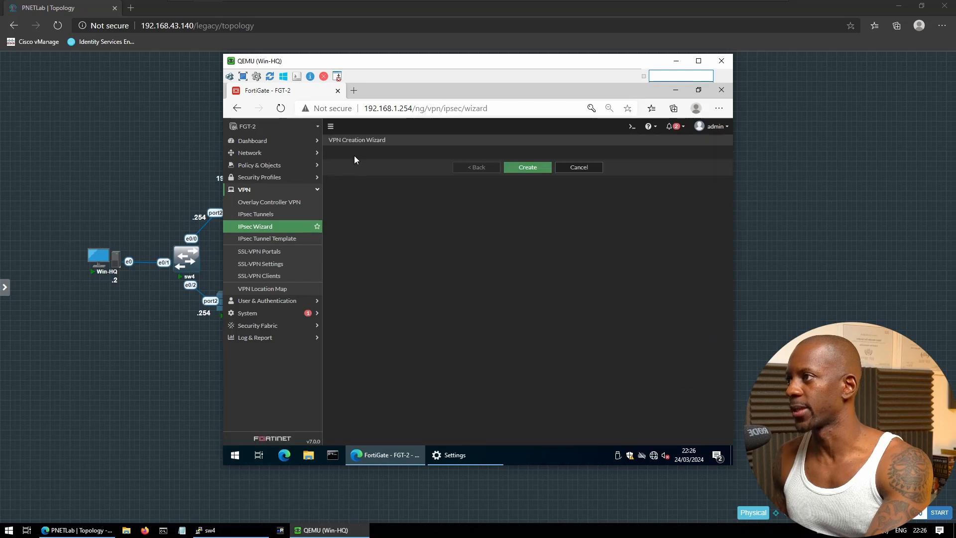
{"action": "left_click", "coordinate": [411, 176]}
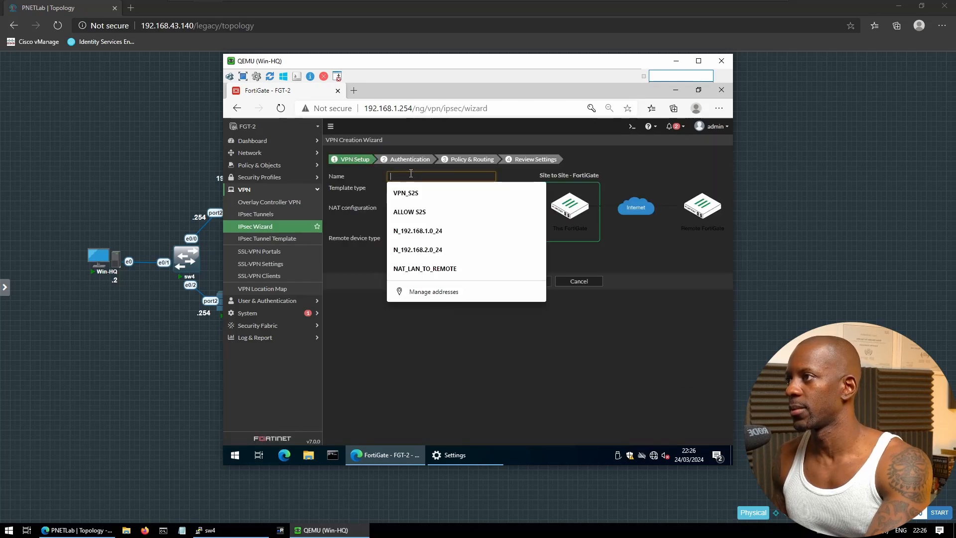
{"action": "left_click", "coordinate": [416, 195]}
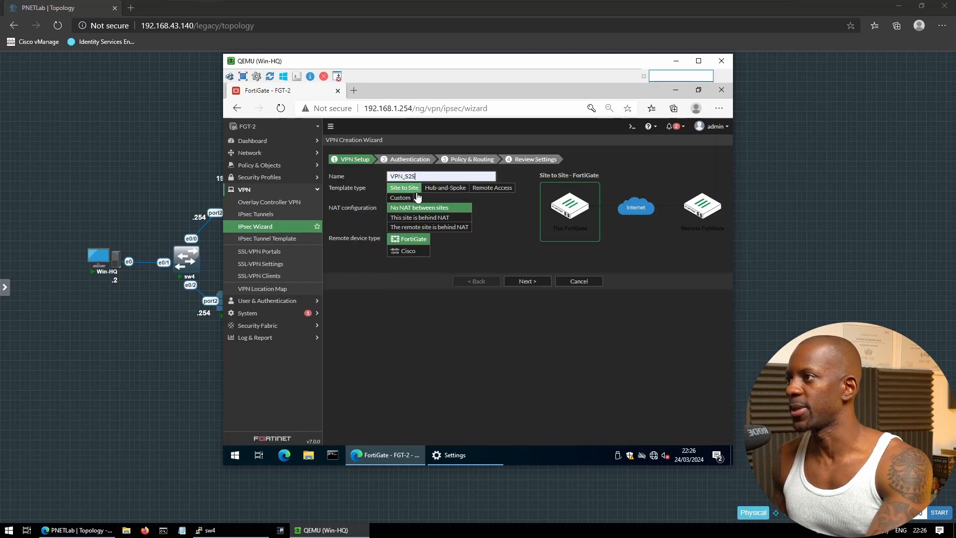
{"action": "left_click", "coordinate": [399, 197]}
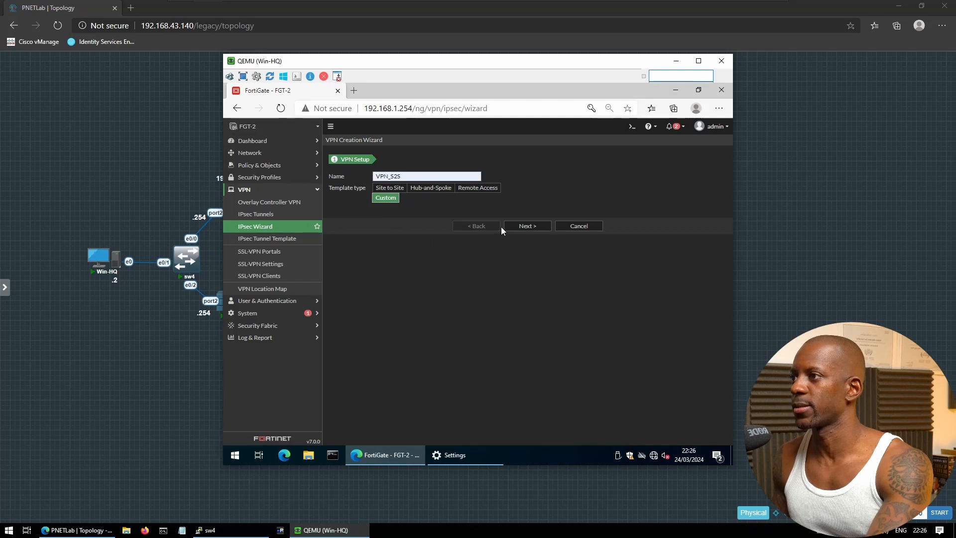
{"action": "left_click", "coordinate": [517, 227]}
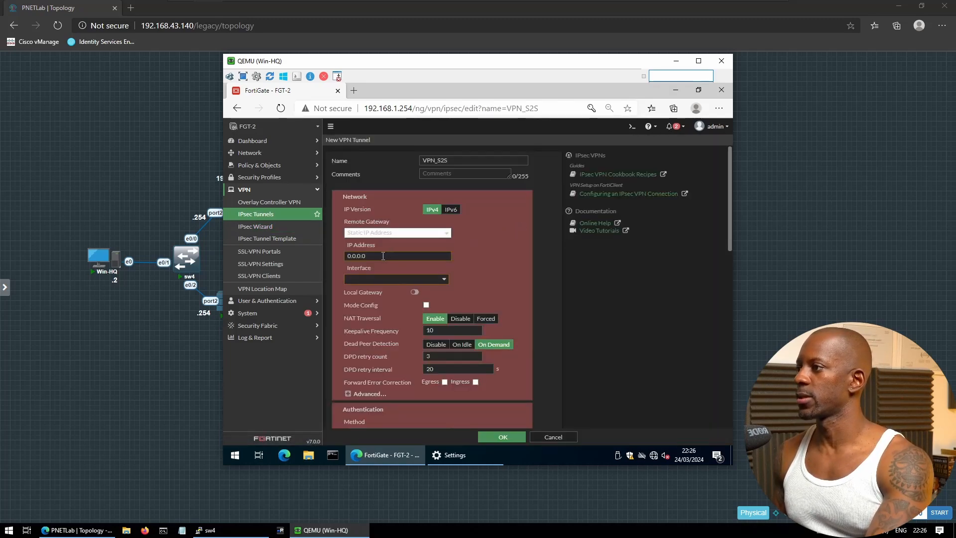
Set the remote gateway IP to 1.168.2.2 on interface port1
{"action": "left_click_drag", "start_coordinate": [383, 256], "coordinate": [354, 257]}
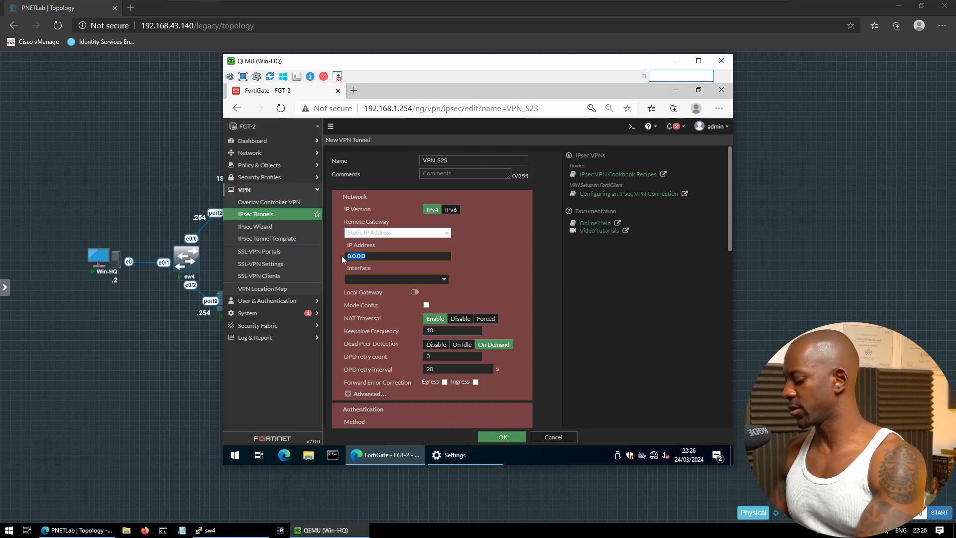
{"action": "type", "text": "1.168.2.2"}
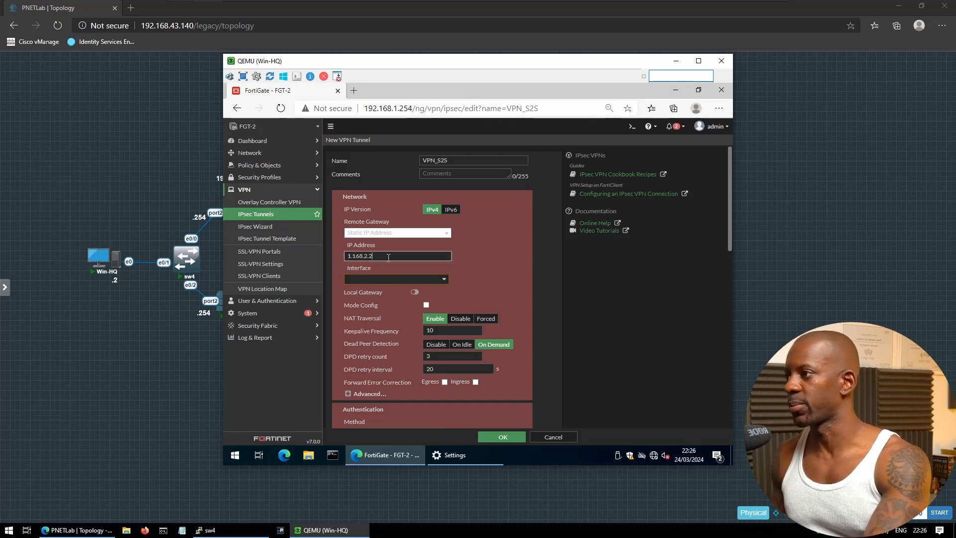
{"action": "left_click", "coordinate": [381, 278]}
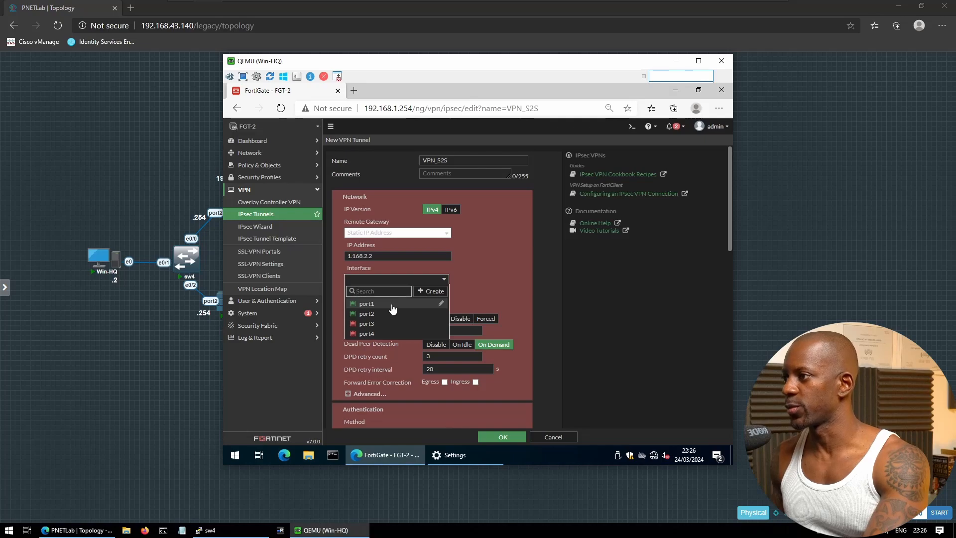
{"action": "mouse_move", "coordinate": [393, 308]}
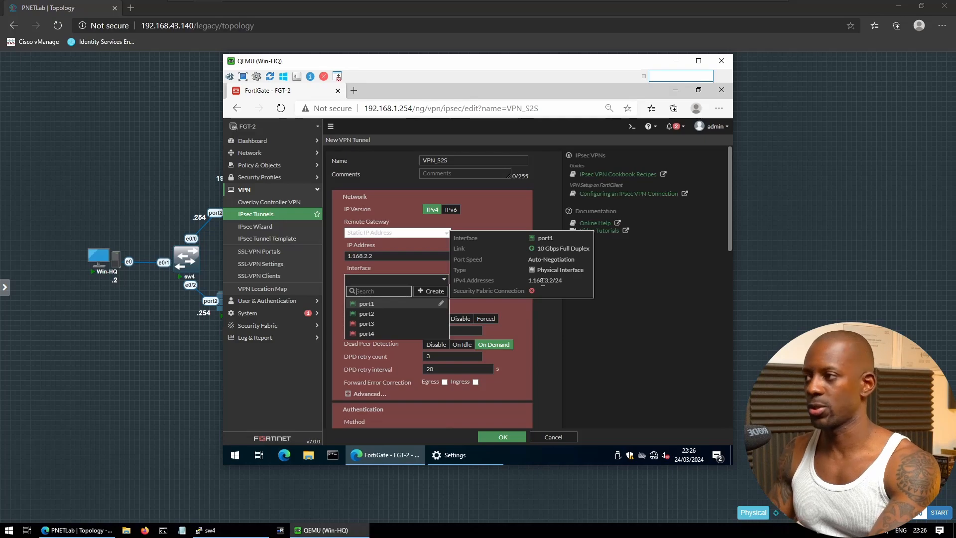
{"action": "left_click", "coordinate": [411, 304]}
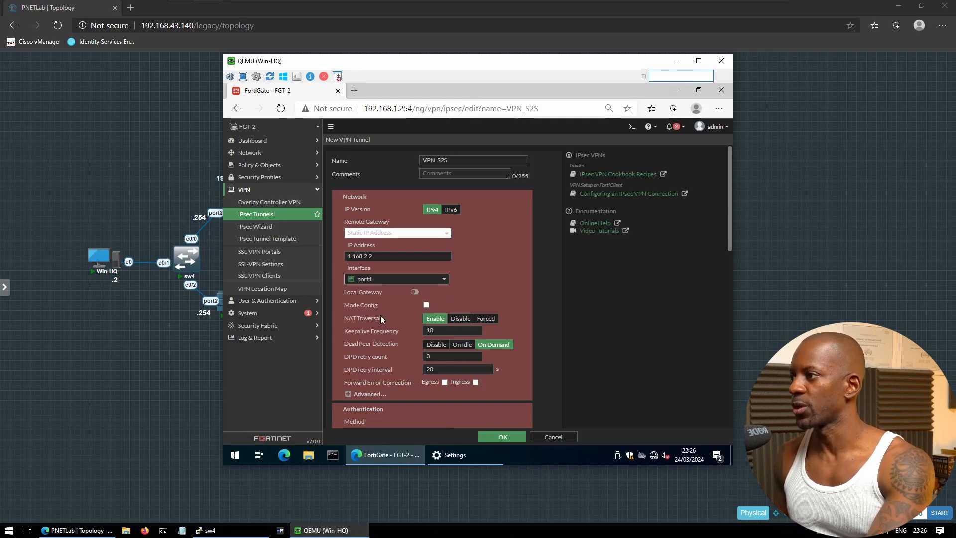
Enter the tunnel's pre-shared key and switch to IKE version 2
{"action": "scroll", "coordinate": [397, 334], "scroll_direction": "down", "scroll_amount": 2}
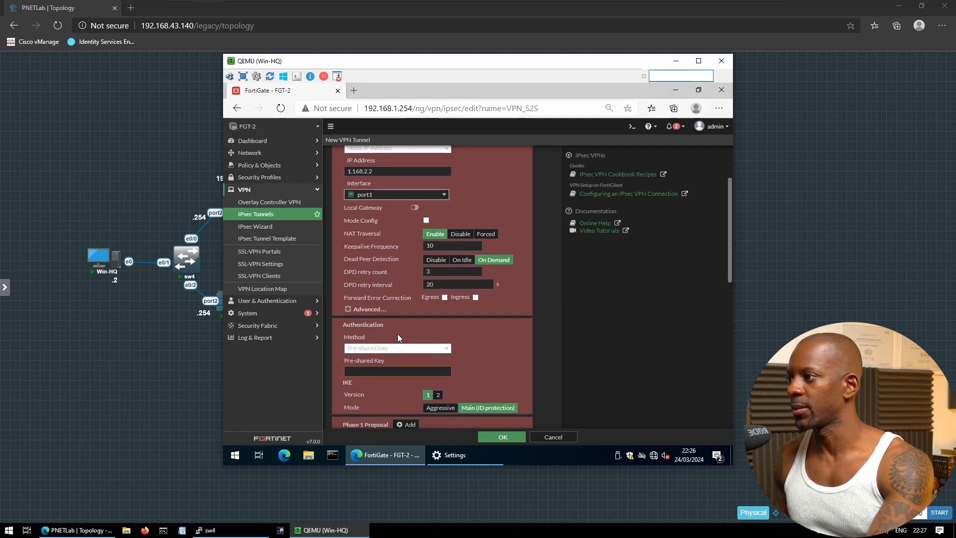
{"action": "scroll", "coordinate": [397, 334], "scroll_direction": "down", "scroll_amount": 2}
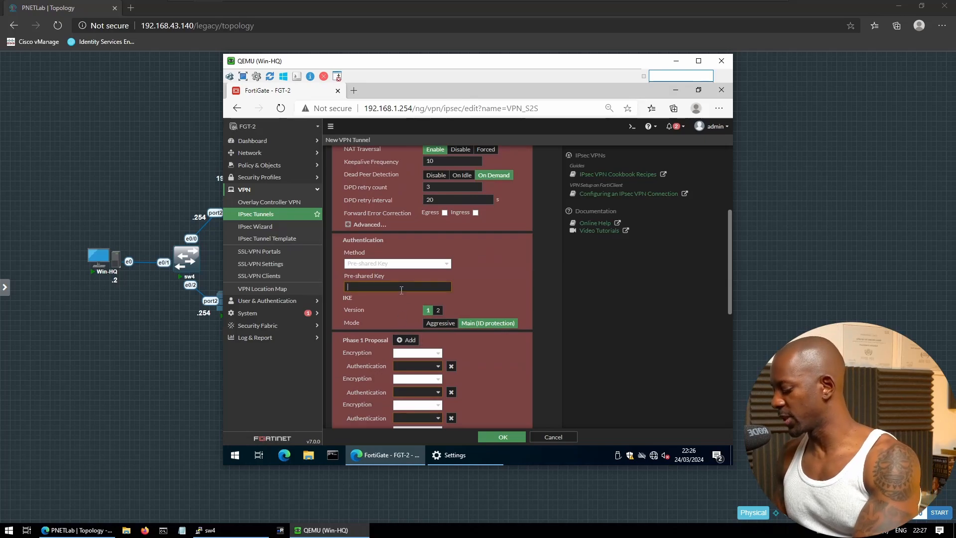
{"action": "left_click", "coordinate": [402, 290]}
{"action": "type", "text": "cisco1"}
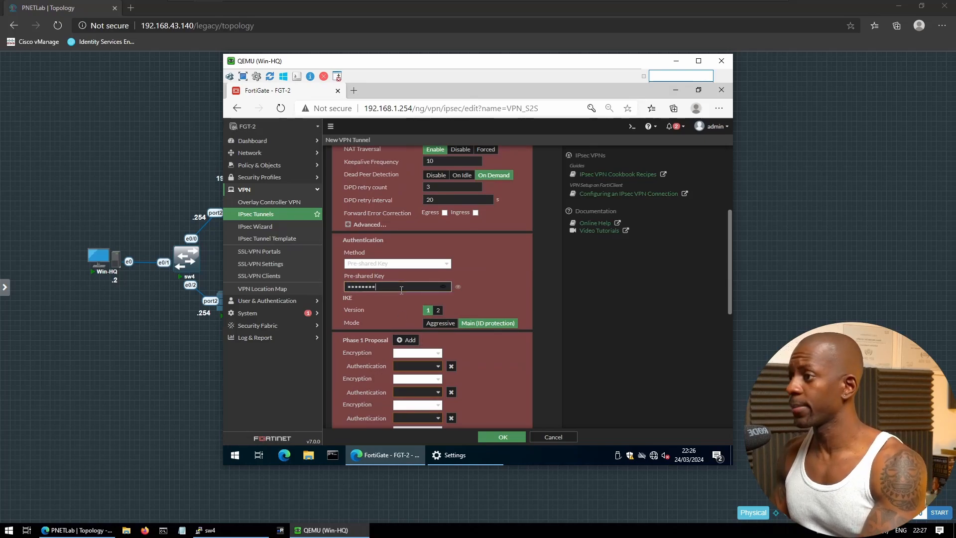
{"action": "left_click", "coordinate": [439, 311]}
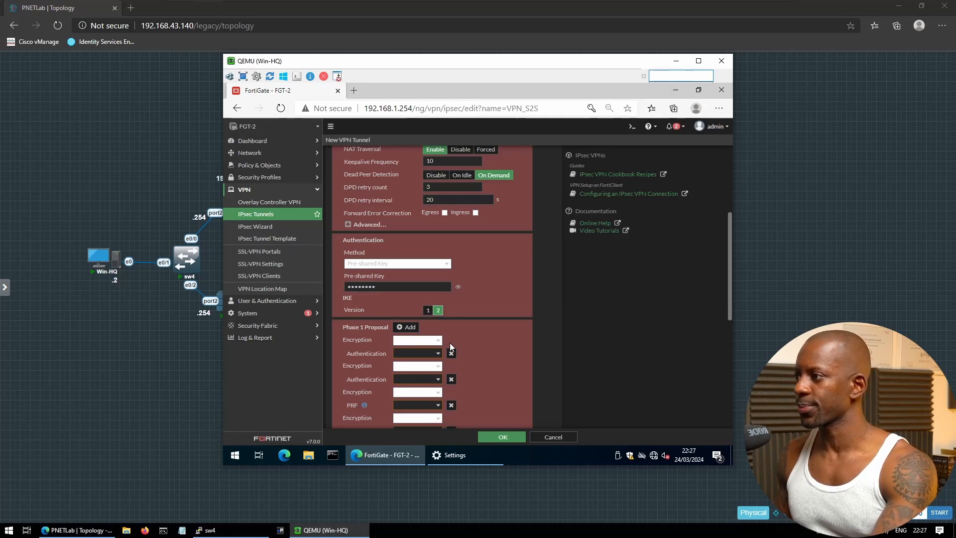
Leave a single DES/SHA1 phase 1 proposal and use only DH group 14
{"action": "left_click", "coordinate": [434, 342]}
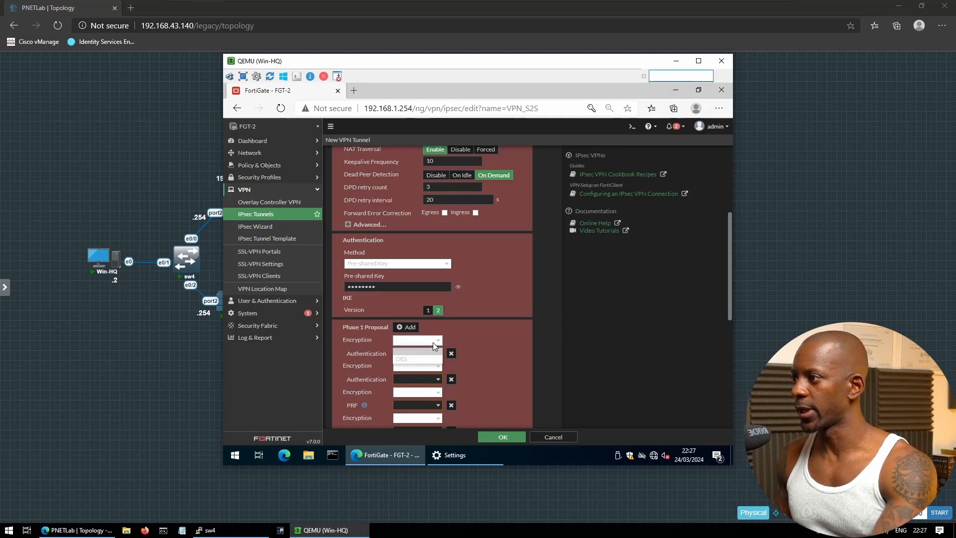
{"action": "left_click", "coordinate": [407, 361]}
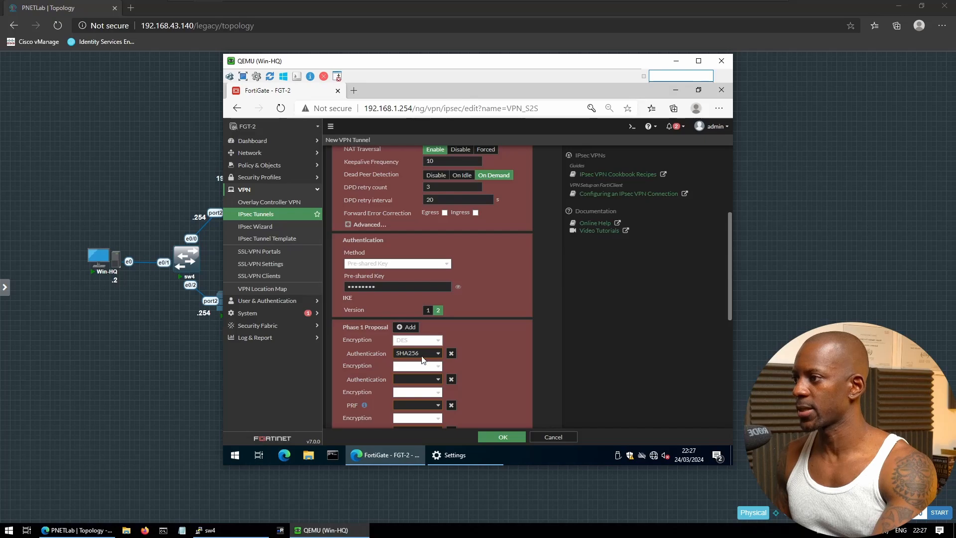
{"action": "left_click", "coordinate": [422, 355]}
{"action": "left_click", "coordinate": [413, 371]}
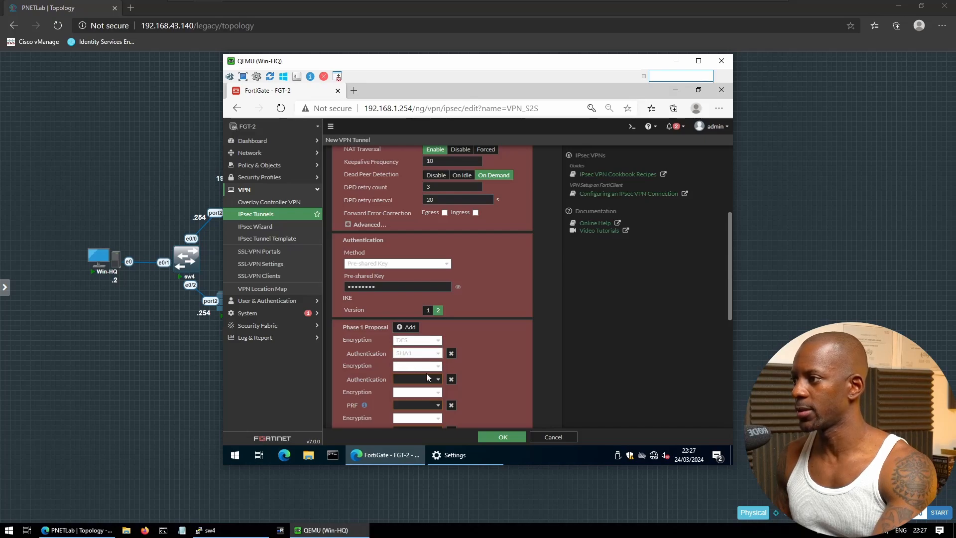
{"action": "left_click", "coordinate": [451, 380]}
{"action": "left_click", "coordinate": [451, 380]}
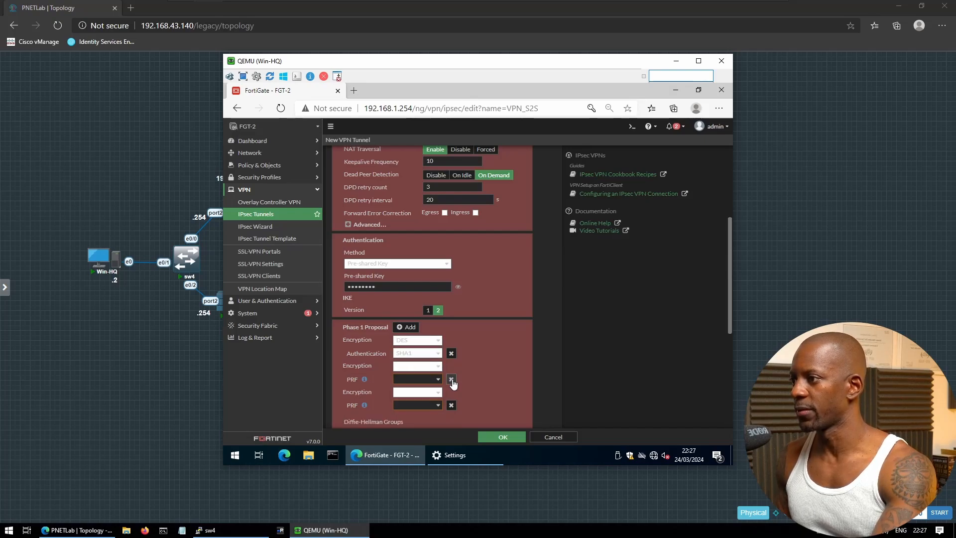
{"action": "left_click", "coordinate": [451, 380]}
{"action": "left_click", "coordinate": [452, 381]}
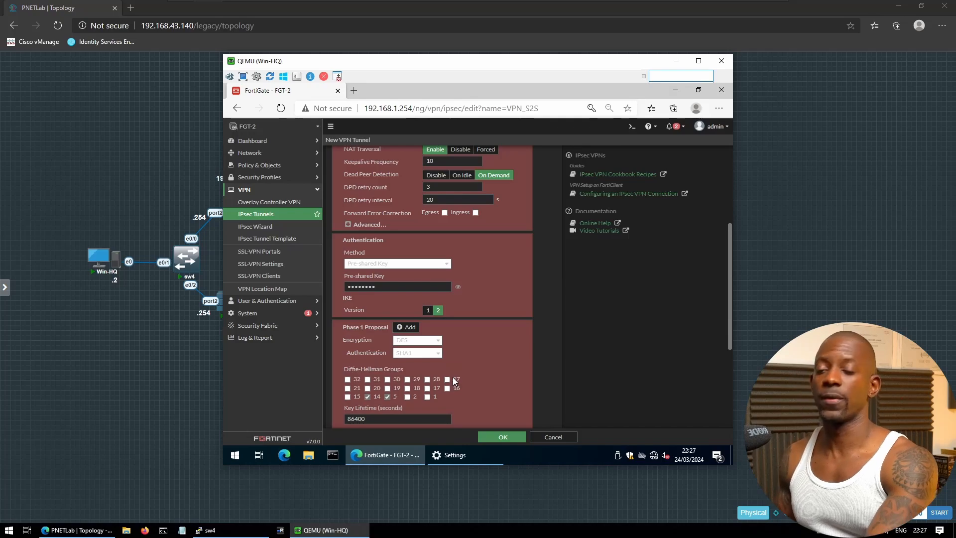
{"action": "left_click", "coordinate": [388, 397]}
{"action": "scroll", "coordinate": [403, 407], "scroll_direction": "down", "scroll_amount": 2}
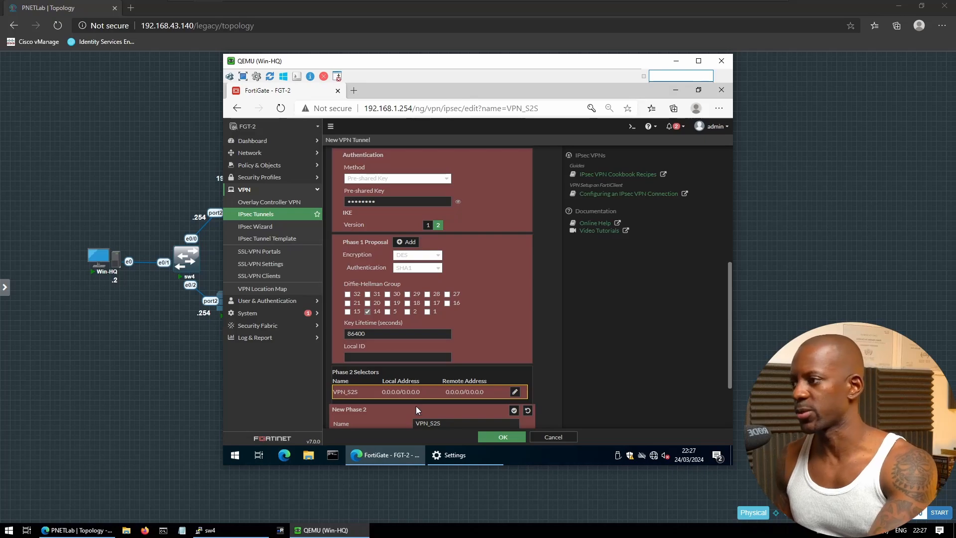
{"action": "scroll", "coordinate": [415, 410], "scroll_direction": "down", "scroll_amount": 2}
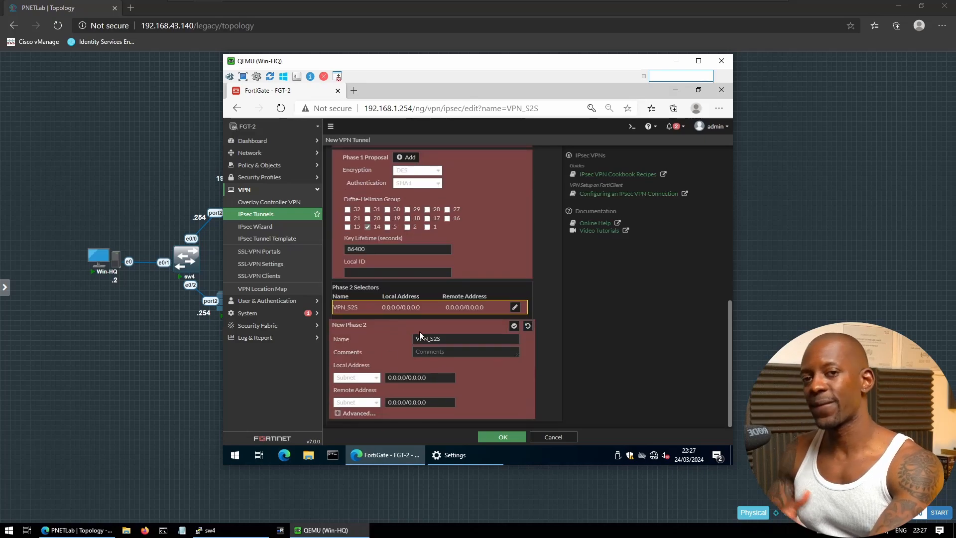
{"action": "left_click", "coordinate": [373, 378]}
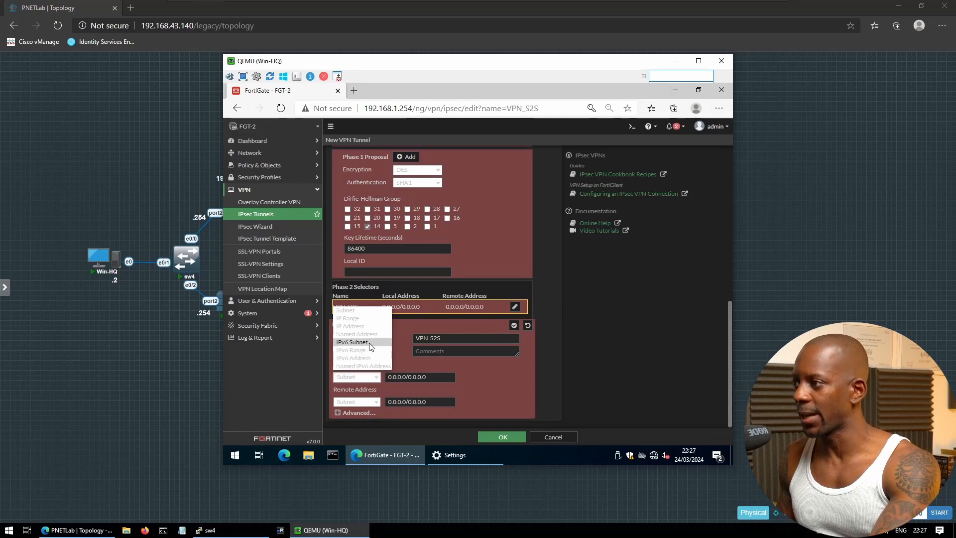
Set phase 2 local address N_192.168.1.0_24 and remote N_192.168.2.0_24, then expand Advanced
{"action": "left_click", "coordinate": [376, 336]}
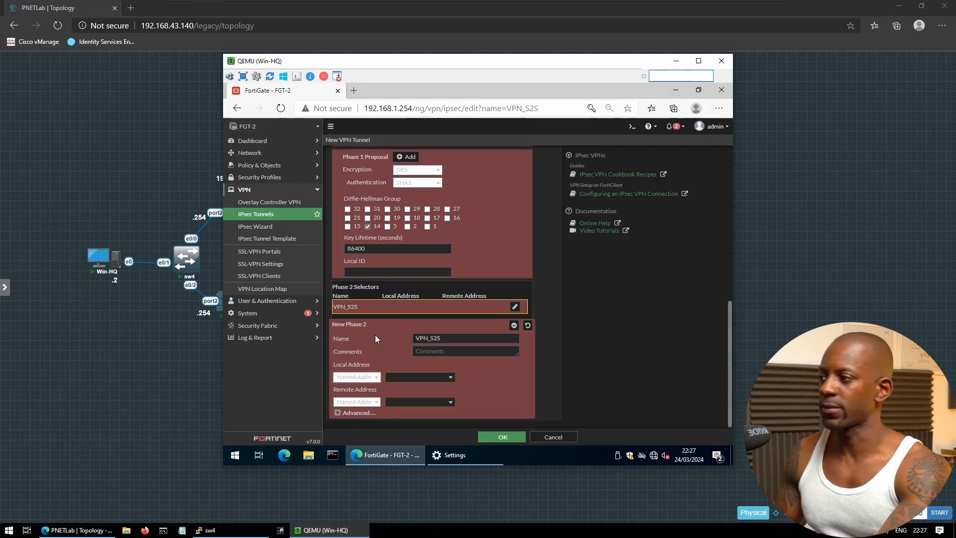
{"action": "left_click", "coordinate": [420, 377]}
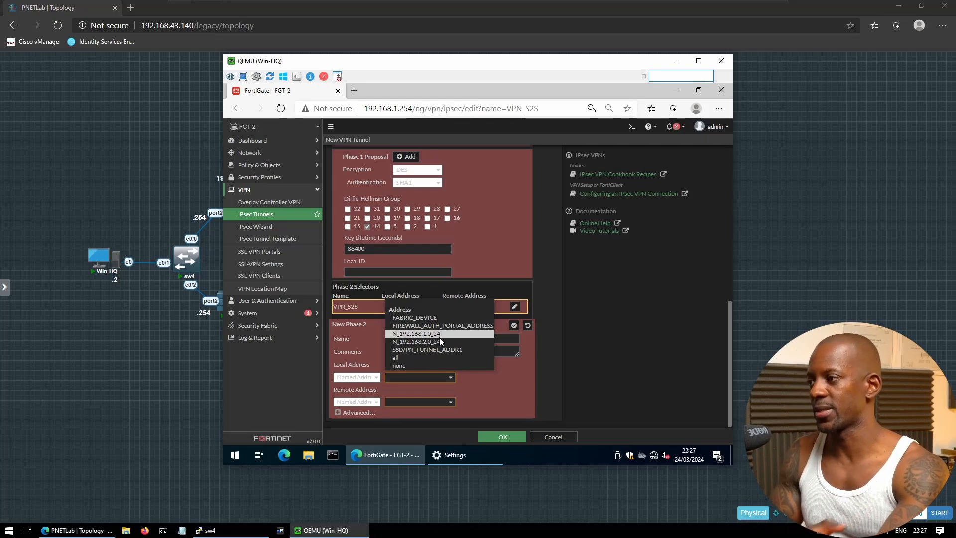
{"action": "left_click", "coordinate": [439, 337]}
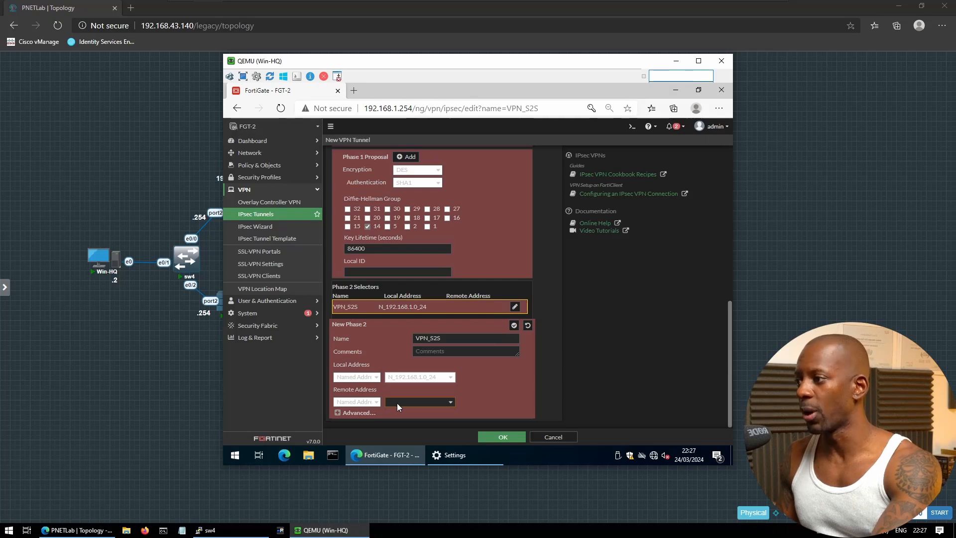
{"action": "left_click", "coordinate": [397, 403]}
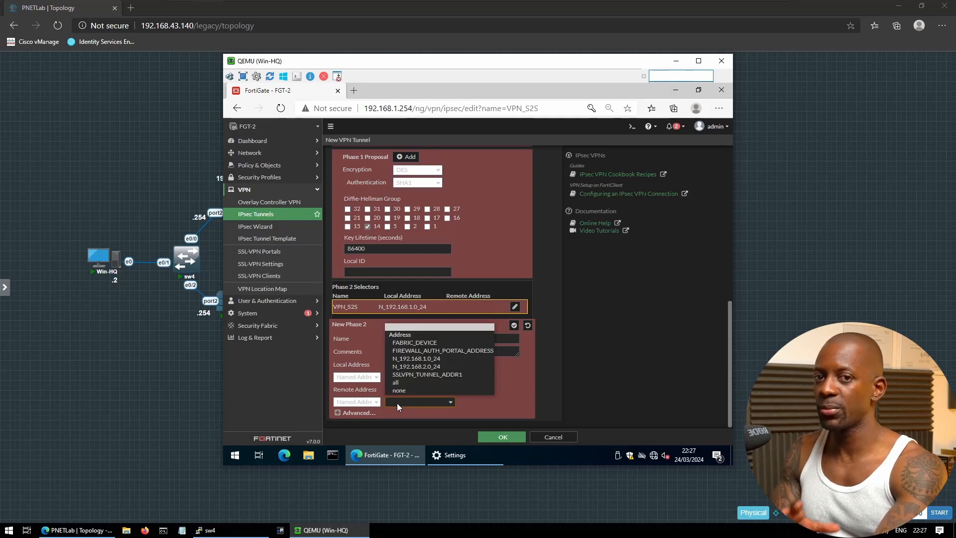
{"action": "left_click", "coordinate": [416, 366]}
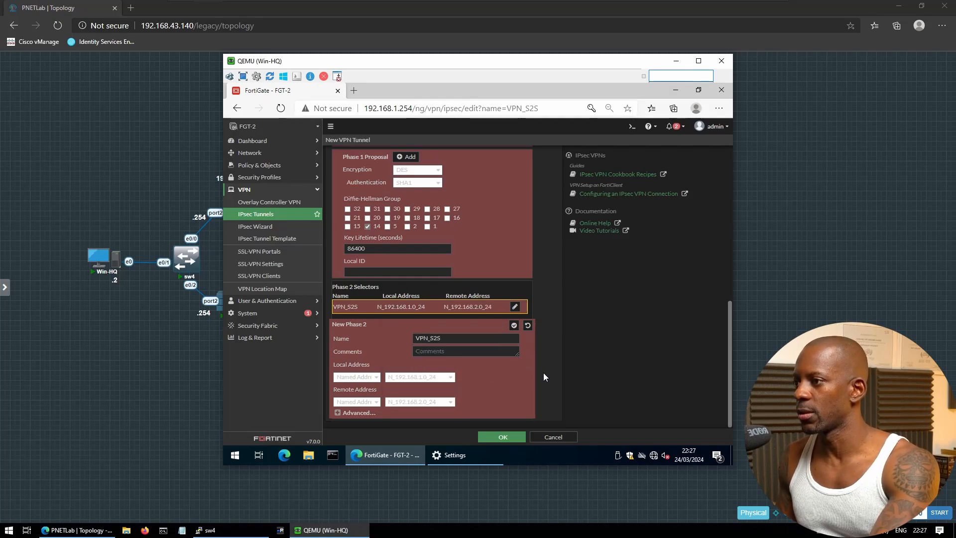
{"action": "left_click", "coordinate": [367, 412]}
{"action": "scroll", "coordinate": [396, 395], "scroll_direction": "down", "scroll_amount": 4}
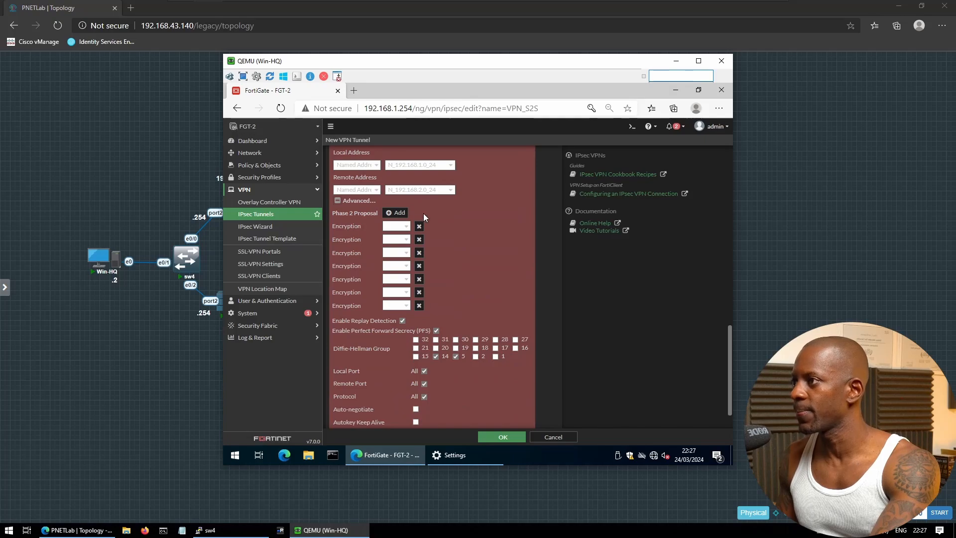
Leave a single DES/SHA256 phase 2 proposal, removing the empty rows
{"action": "left_click", "coordinate": [398, 252]}
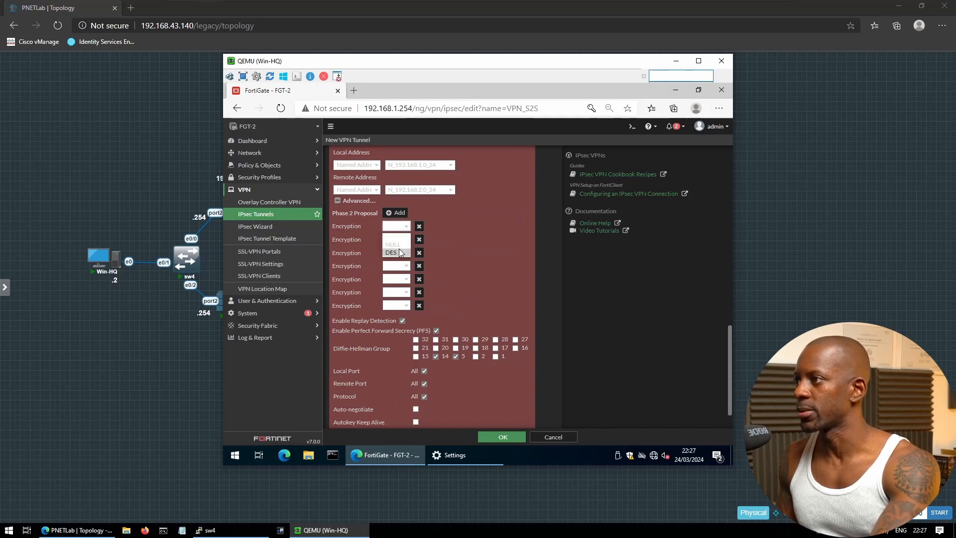
{"action": "left_click", "coordinate": [411, 239]}
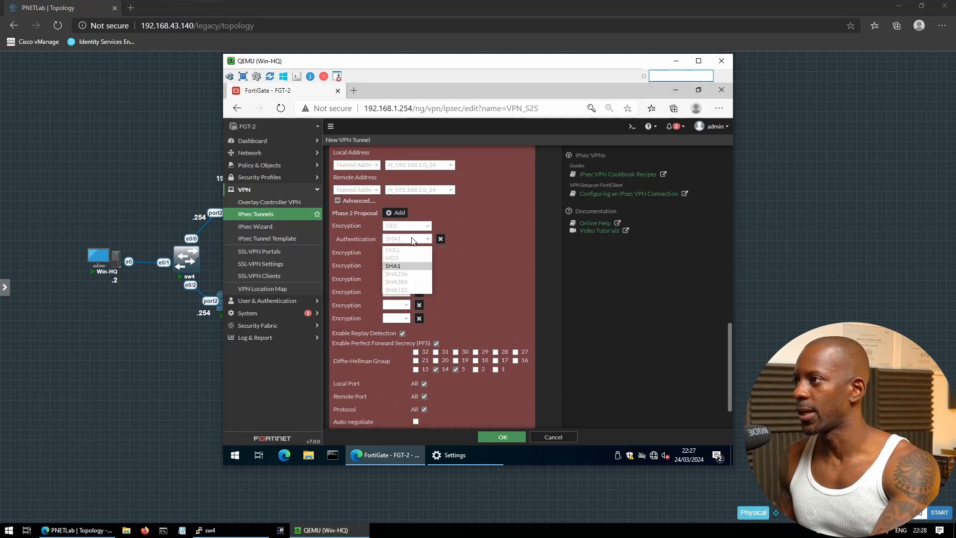
{"action": "left_click", "coordinate": [403, 277]}
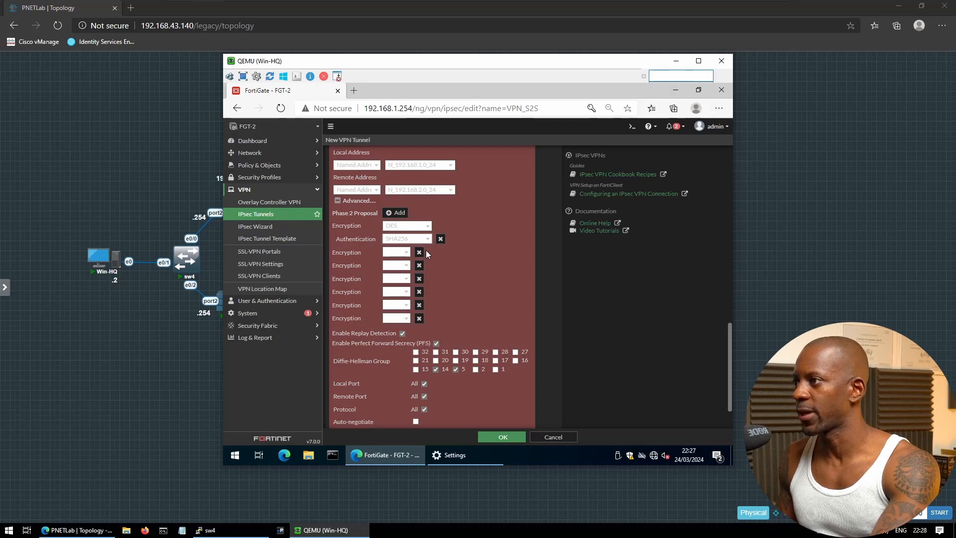
{"action": "left_click", "coordinate": [419, 252]}
{"action": "left_click", "coordinate": [420, 252]}
{"action": "left_click", "coordinate": [419, 252]}
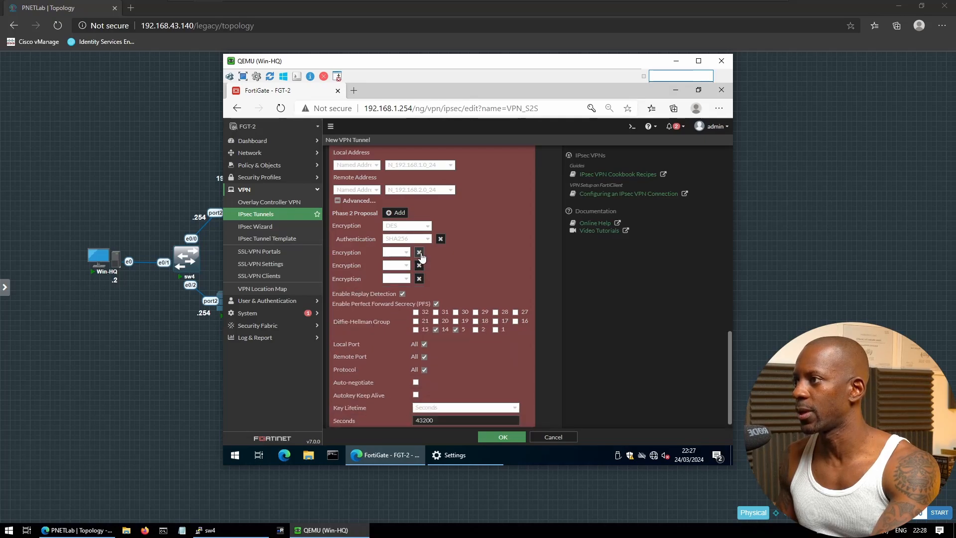
{"action": "left_click", "coordinate": [419, 252]}
{"action": "left_click", "coordinate": [419, 265]}
{"action": "left_click", "coordinate": [418, 271]}
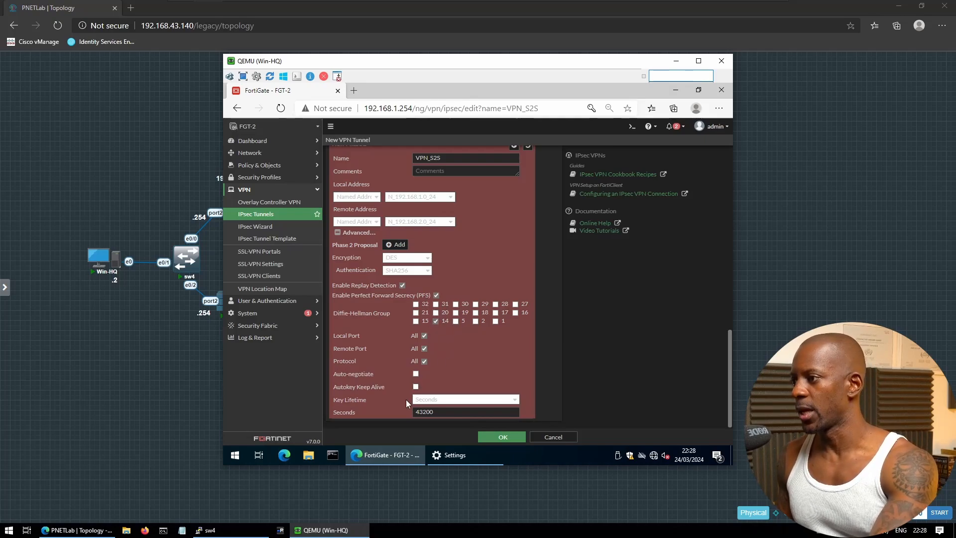
Set the phase 2 key lifetime to 86400 seconds and save tunnel VPN_S2S
{"action": "double_click", "coordinate": [430, 411]}
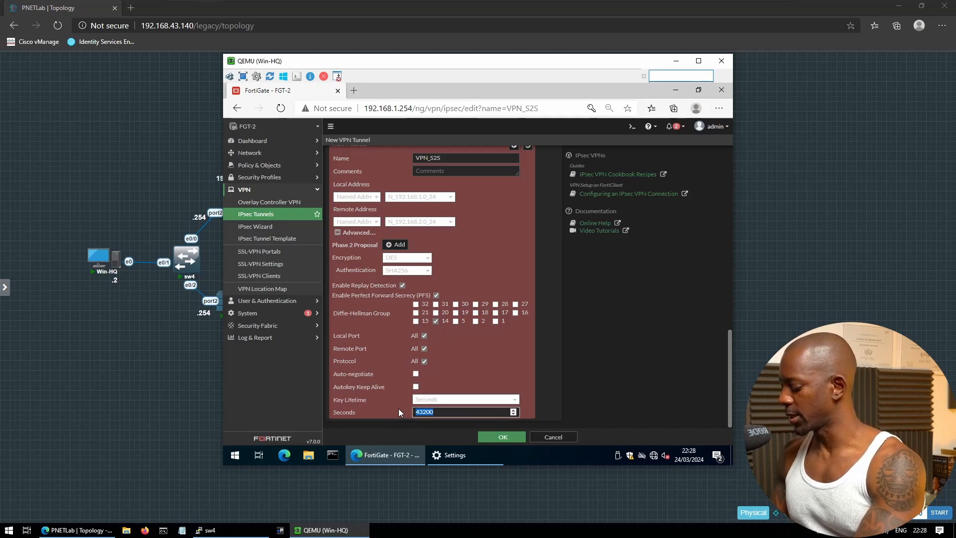
{"action": "type", "text": "86400"}
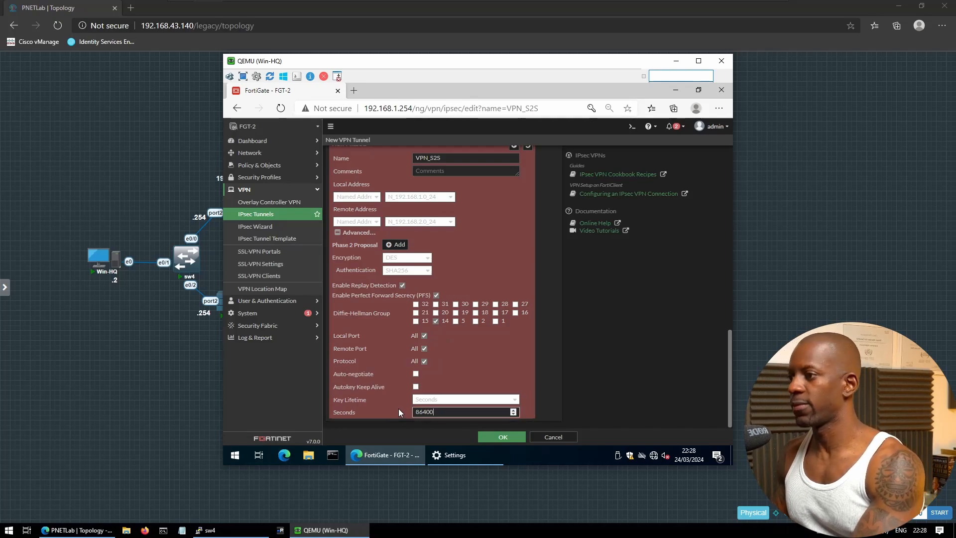
{"action": "scroll", "coordinate": [555, 308], "scroll_direction": "up", "scroll_amount": 3}
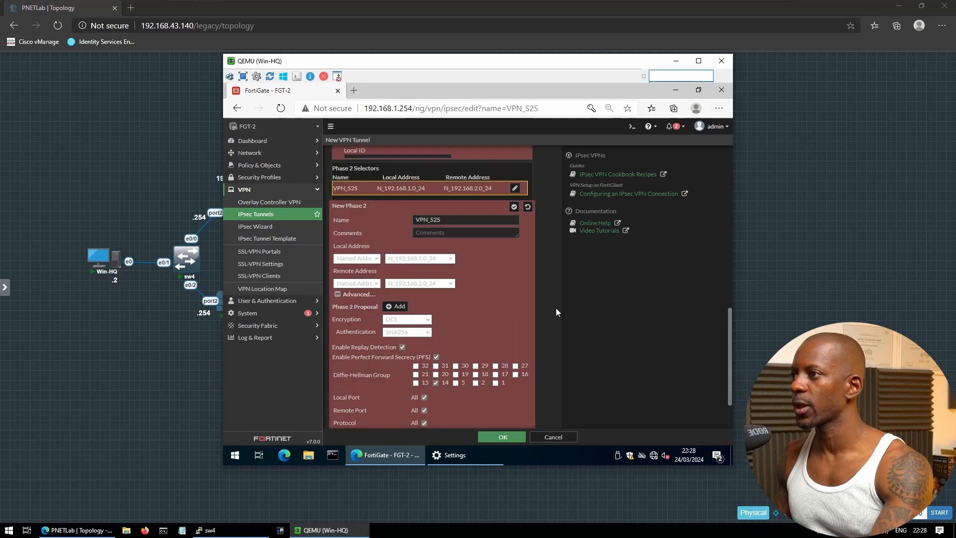
{"action": "left_click", "coordinate": [514, 272]}
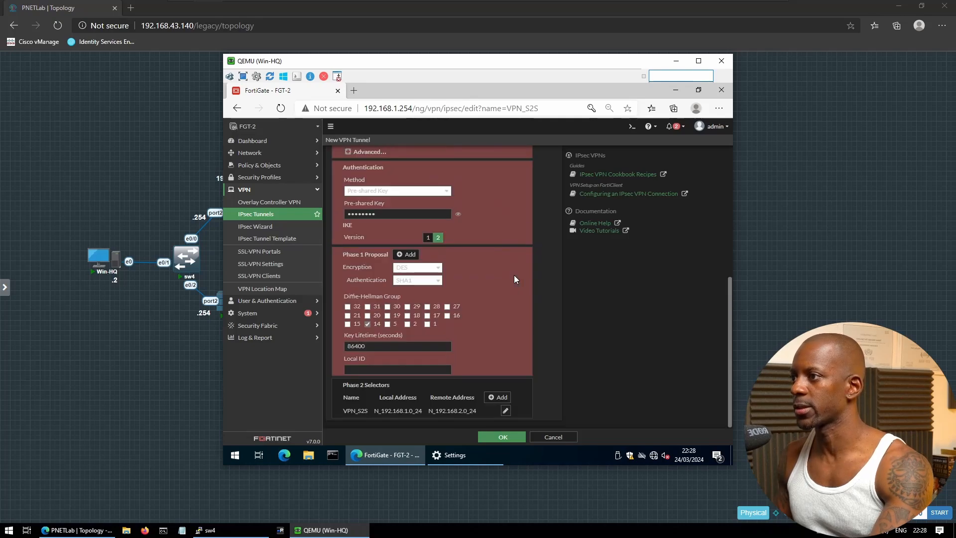
{"action": "left_click", "coordinate": [503, 437]}
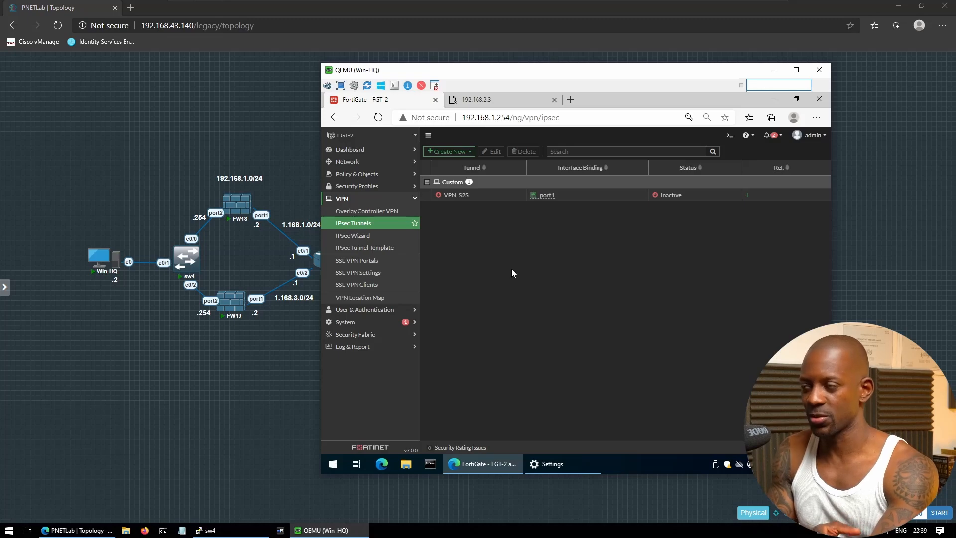
Add a static route to named address N_192.168.2.0_24 via interface VPN_S2S
{"action": "left_click", "coordinate": [364, 163]}
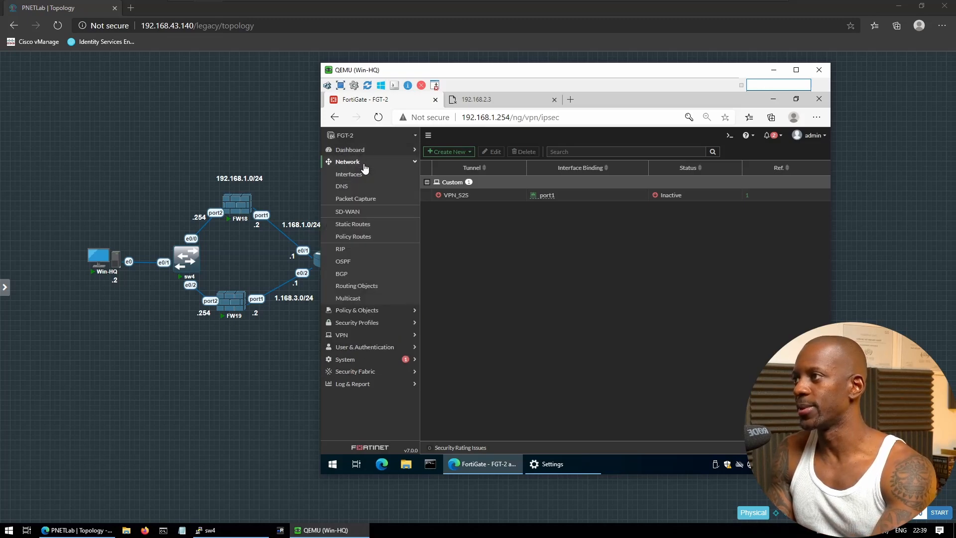
{"action": "left_click", "coordinate": [355, 224]}
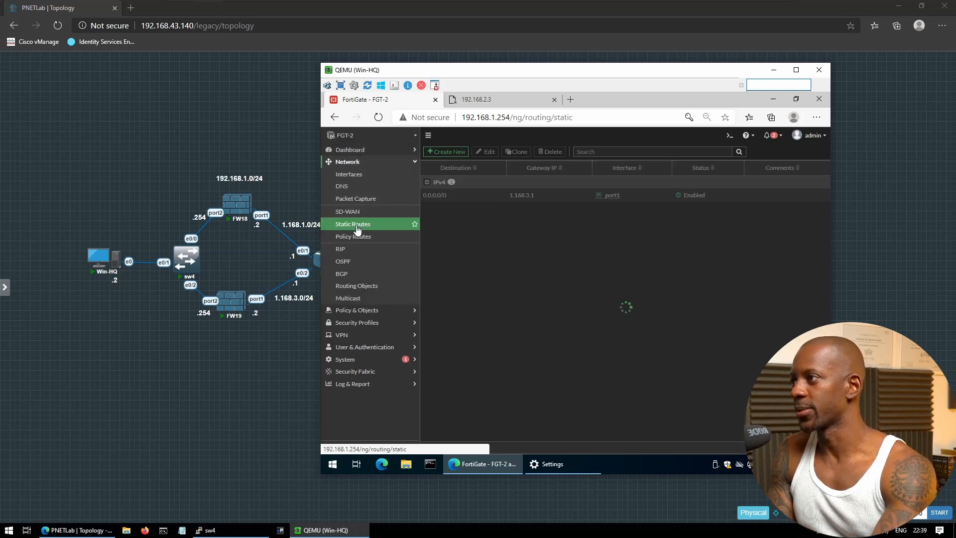
{"action": "left_click", "coordinate": [446, 151]}
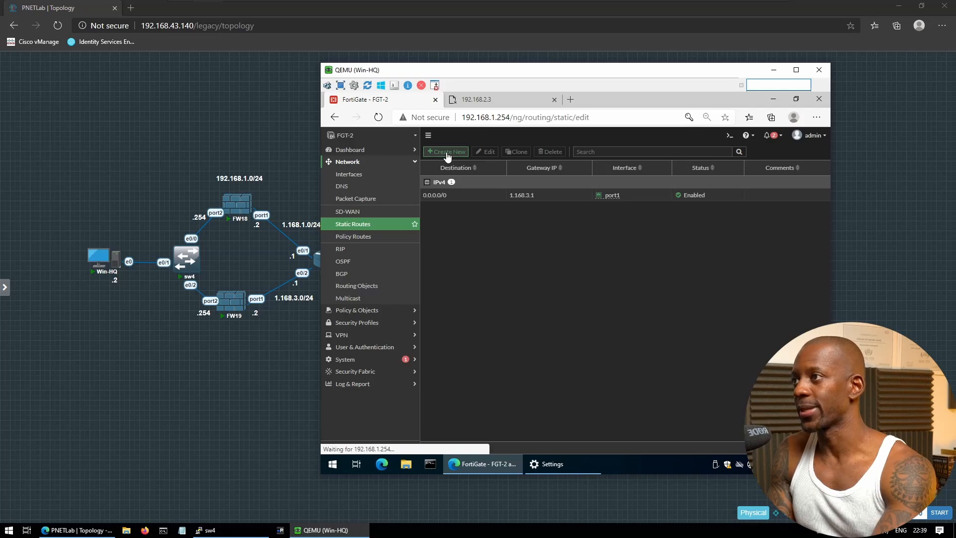
{"action": "left_click", "coordinate": [557, 171]}
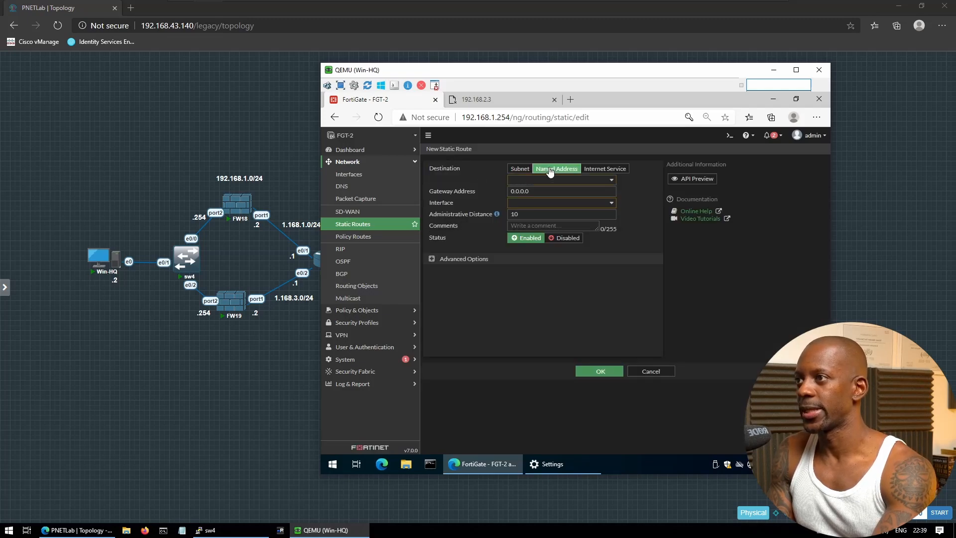
{"action": "left_click", "coordinate": [558, 179]}
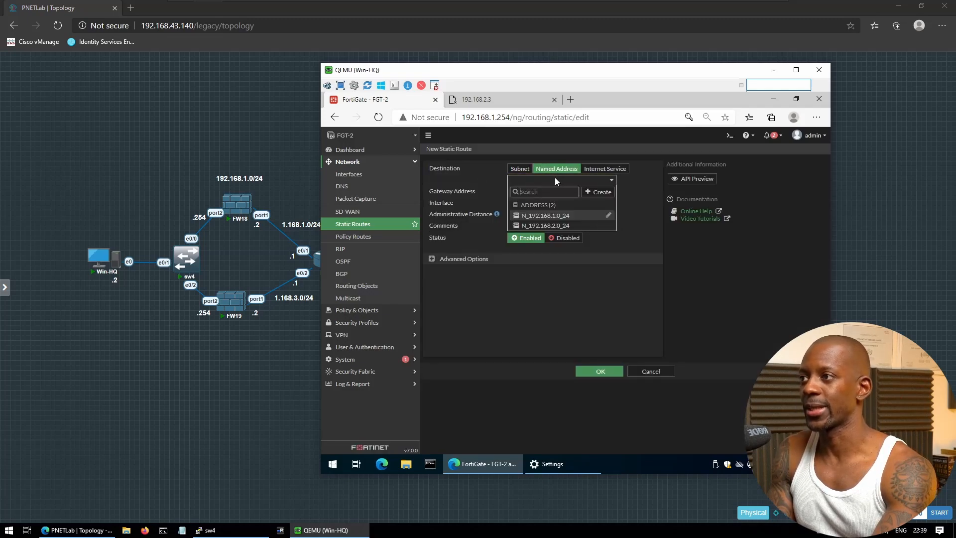
{"action": "left_click", "coordinate": [551, 227]}
{"action": "left_click", "coordinate": [540, 201]}
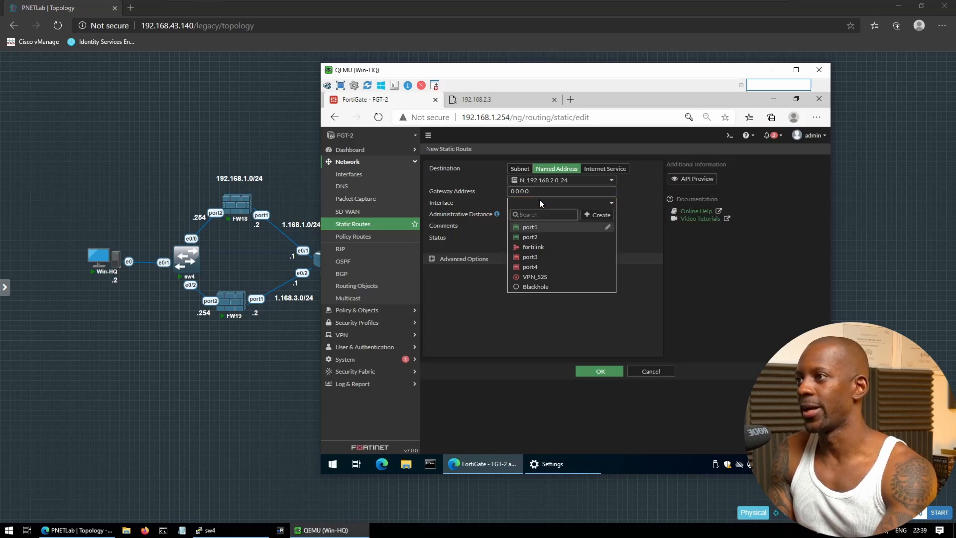
{"action": "left_click", "coordinate": [545, 279]}
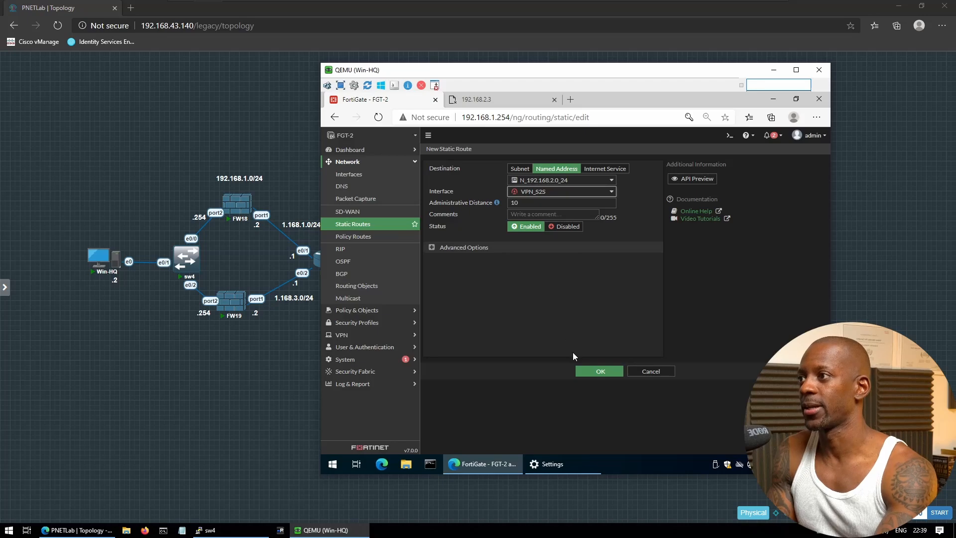
{"action": "left_click", "coordinate": [607, 374]}
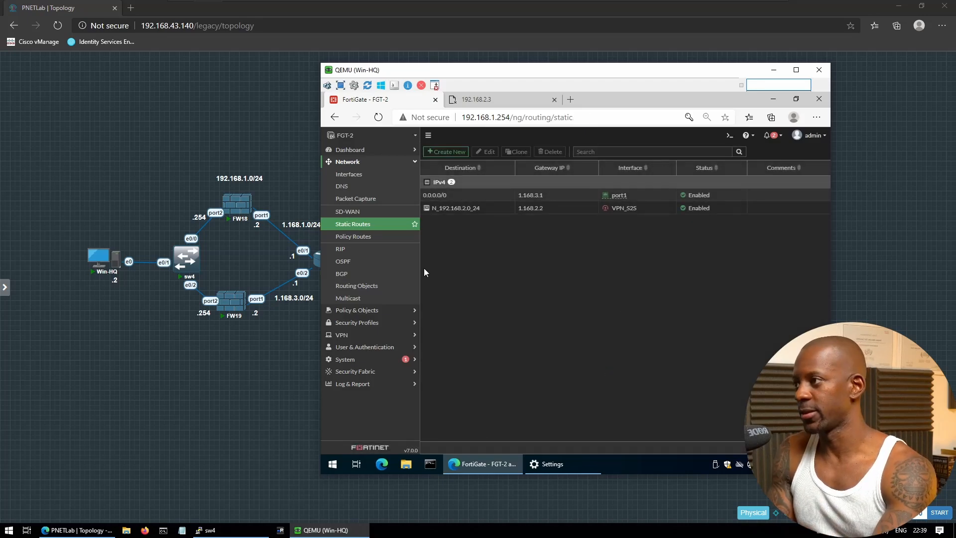
{"action": "left_click", "coordinate": [359, 310]}
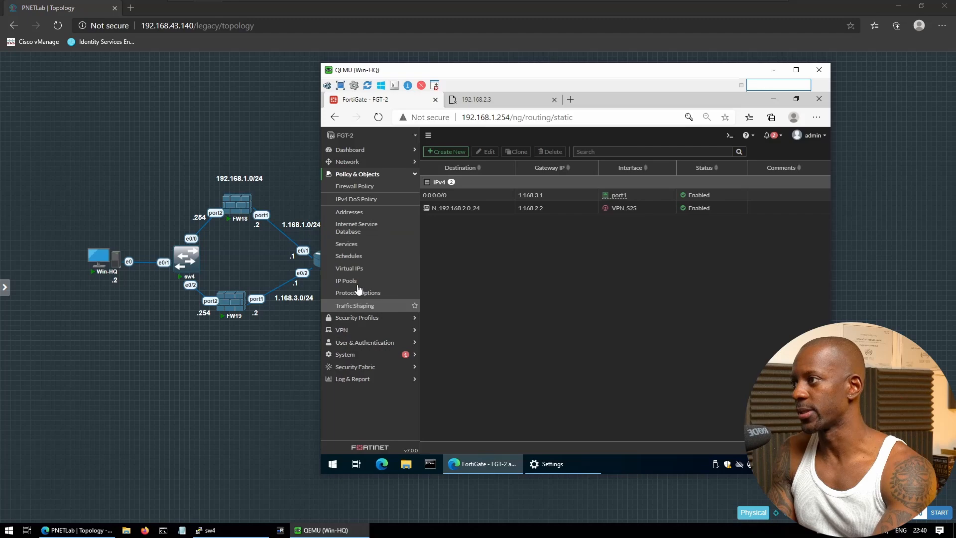
Create policy ALLOW S2S from port2 to VPN_S2S, source N_192.168.1.0_24, destination N_192.168.2.0_24
{"action": "left_click", "coordinate": [344, 185]}
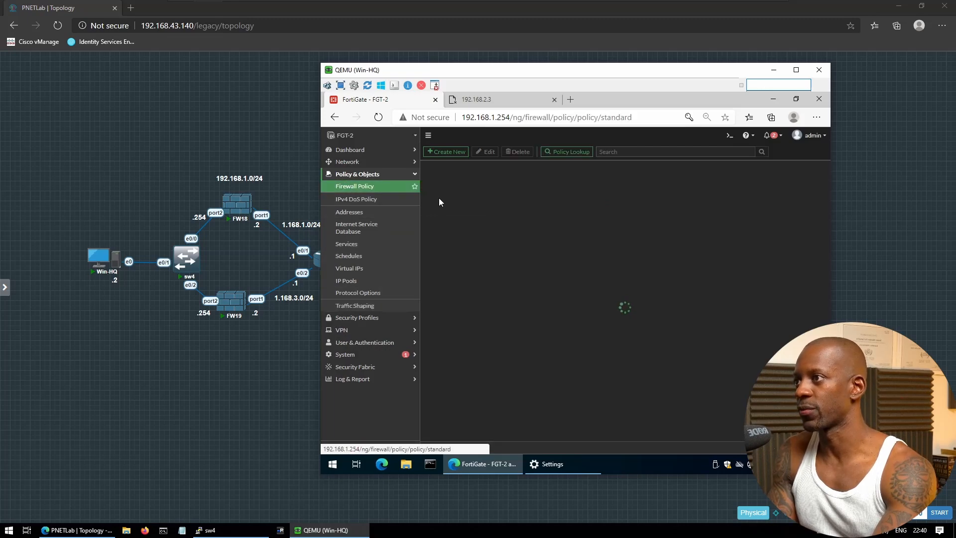
{"action": "left_click", "coordinate": [458, 154]}
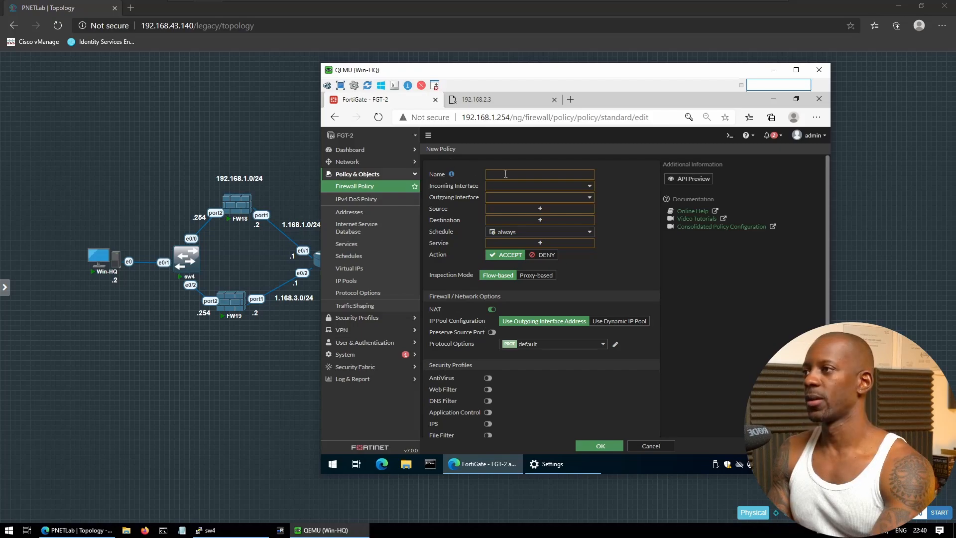
{"action": "left_click", "coordinate": [505, 173]}
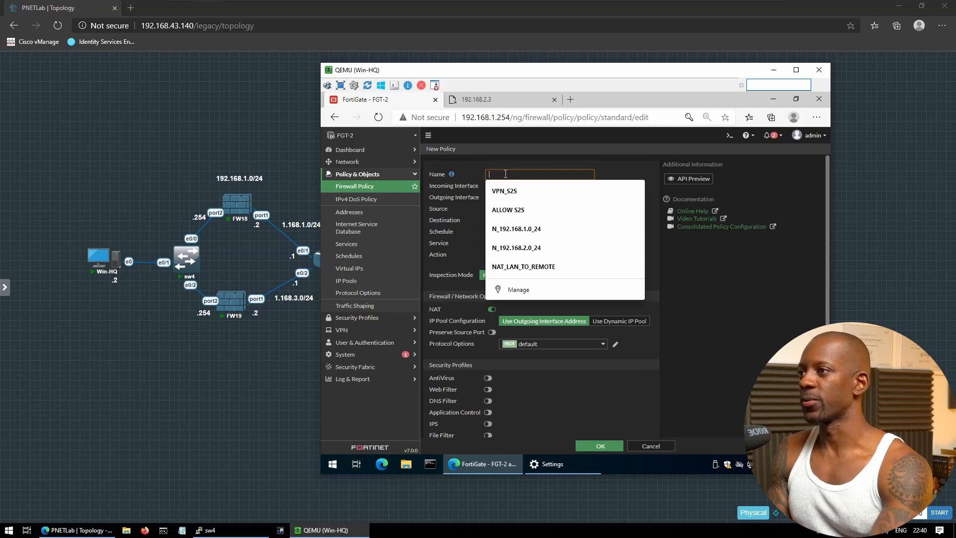
{"action": "left_click", "coordinate": [523, 210]}
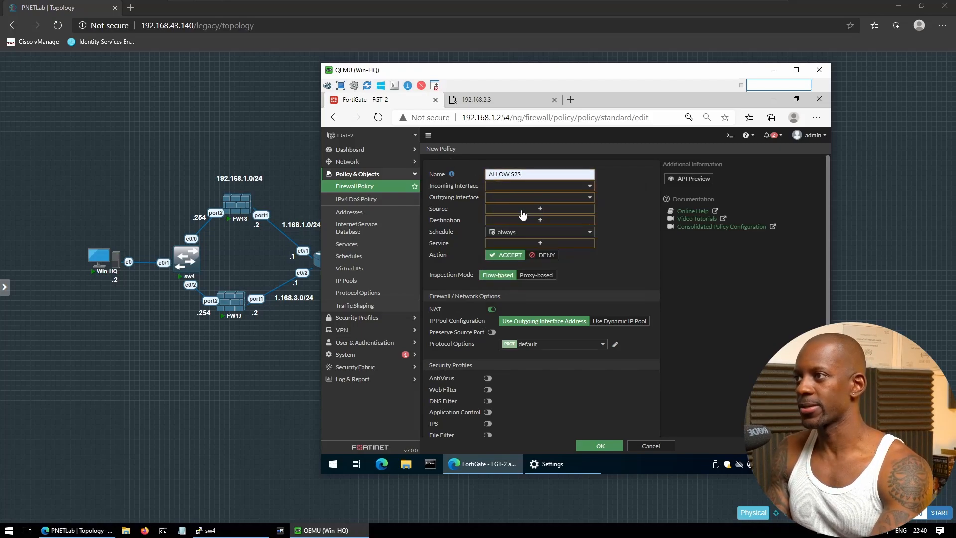
{"action": "left_click", "coordinate": [537, 188]}
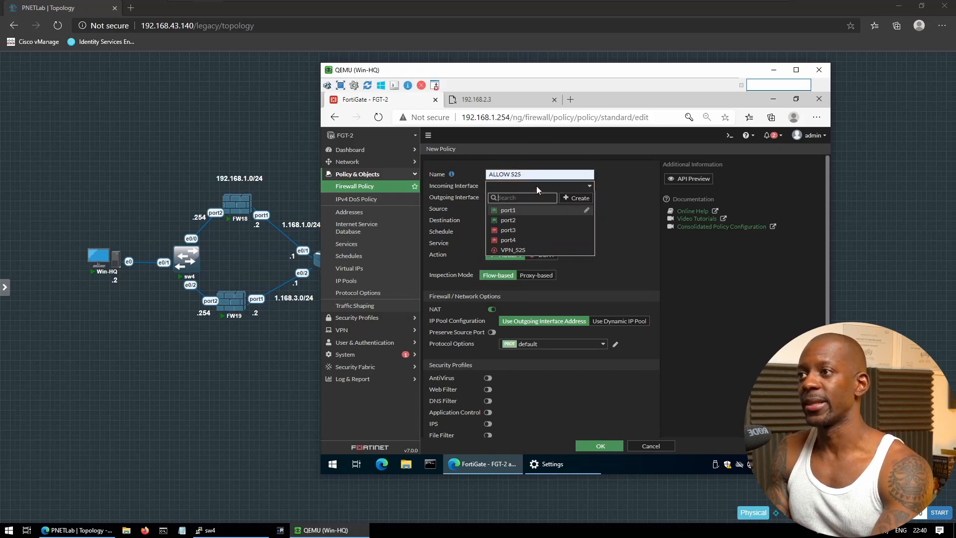
{"action": "left_click", "coordinate": [521, 220]}
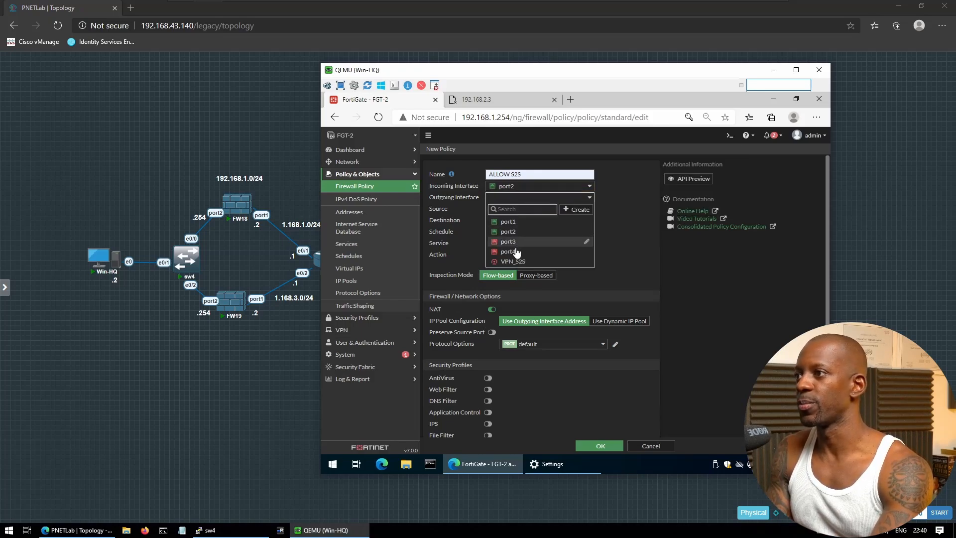
{"action": "left_click", "coordinate": [513, 261]}
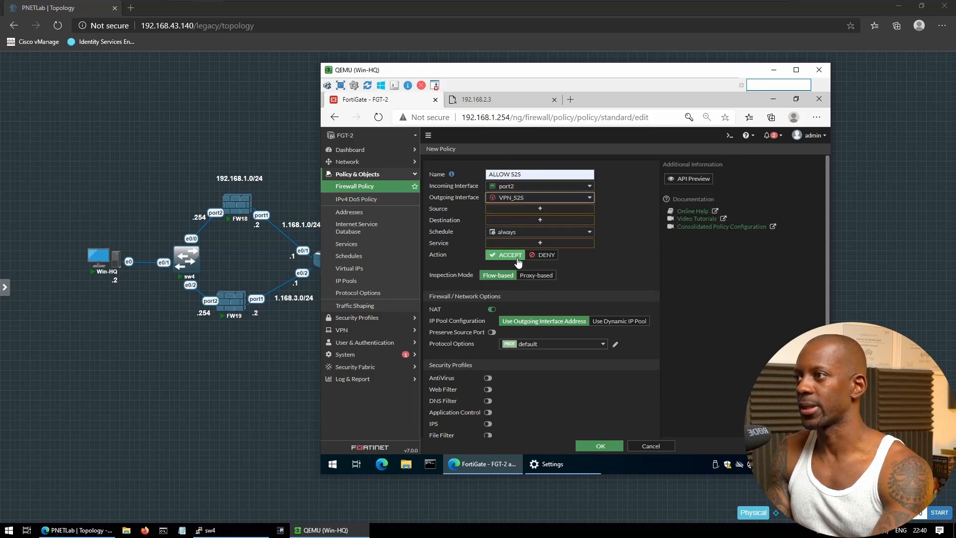
{"action": "left_click", "coordinate": [559, 210]}
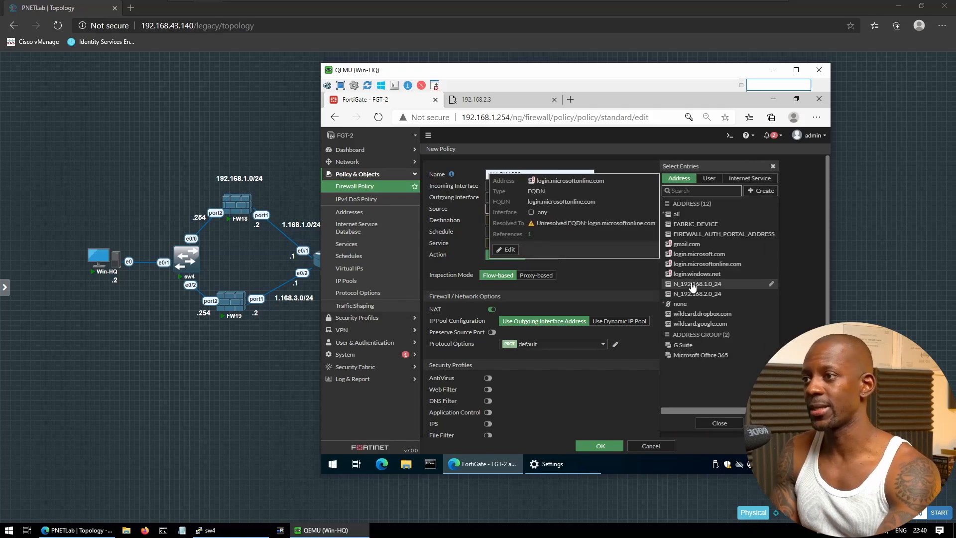
{"action": "left_click", "coordinate": [695, 284]}
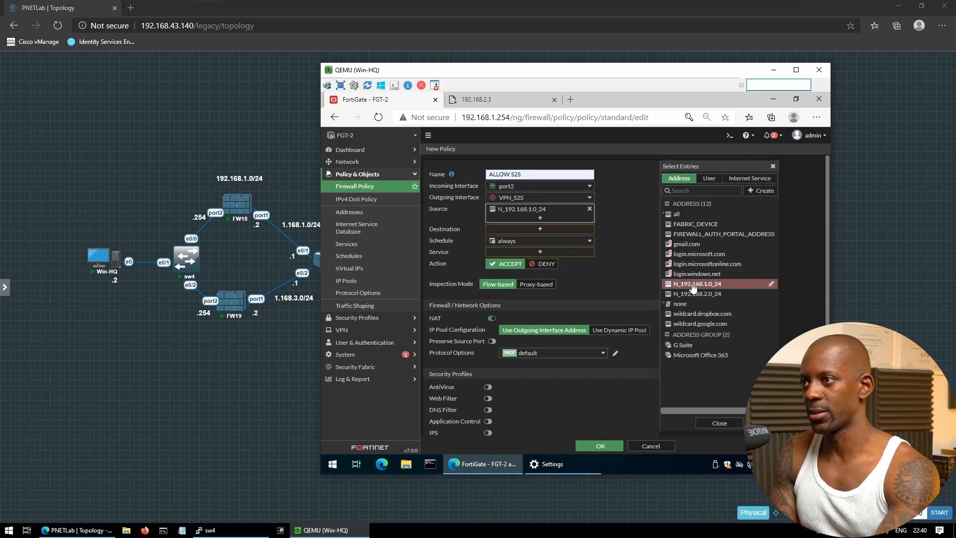
{"action": "left_click", "coordinate": [575, 230]}
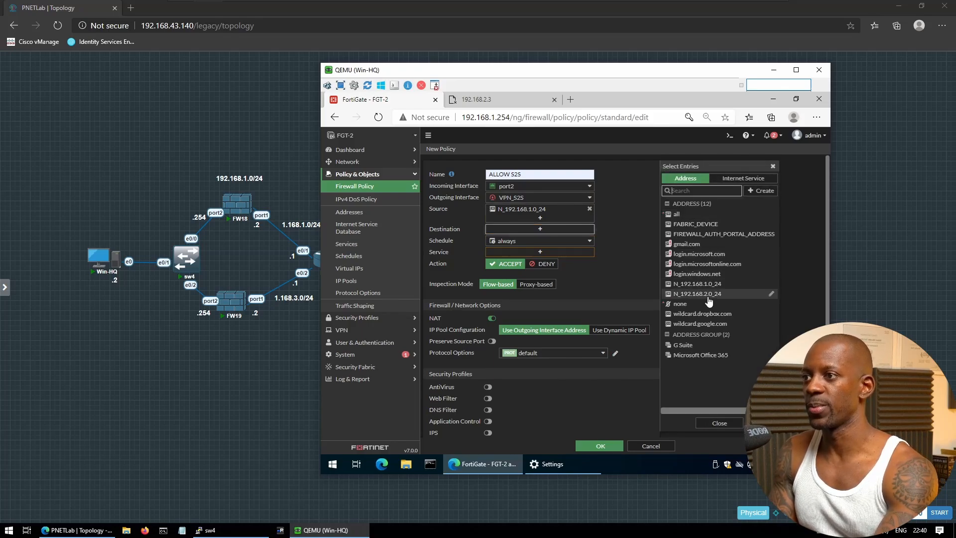
{"action": "mouse_move", "coordinate": [701, 298]}
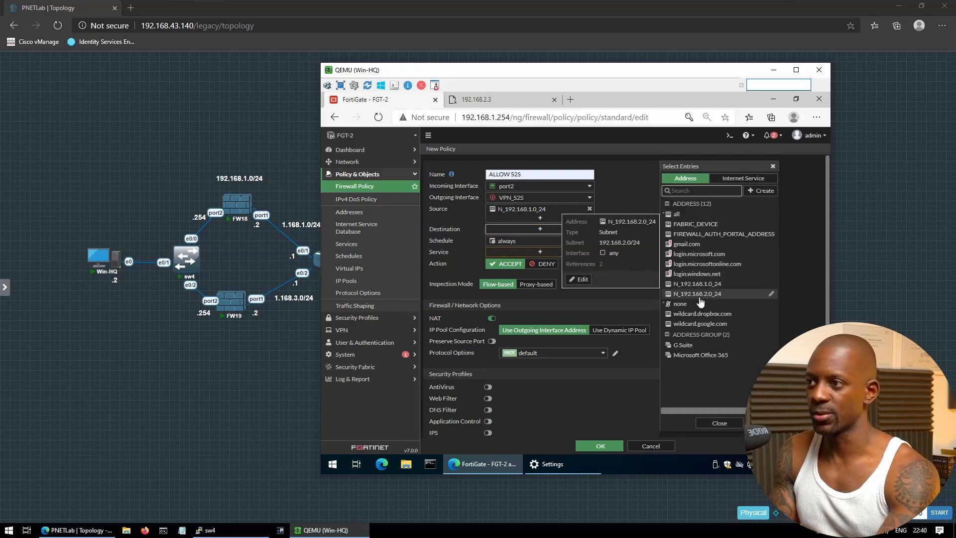
{"action": "left_click", "coordinate": [700, 296]}
Allow ALL services with NAT off, log all sessions, and save the policy
{"action": "left_click", "coordinate": [564, 260]}
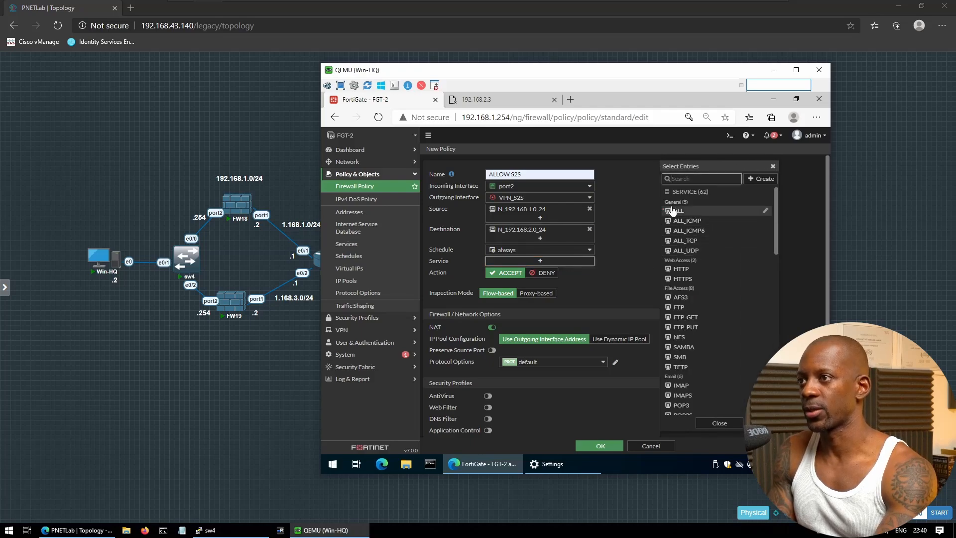
{"action": "left_click", "coordinate": [681, 210]}
{"action": "left_click", "coordinate": [624, 248]}
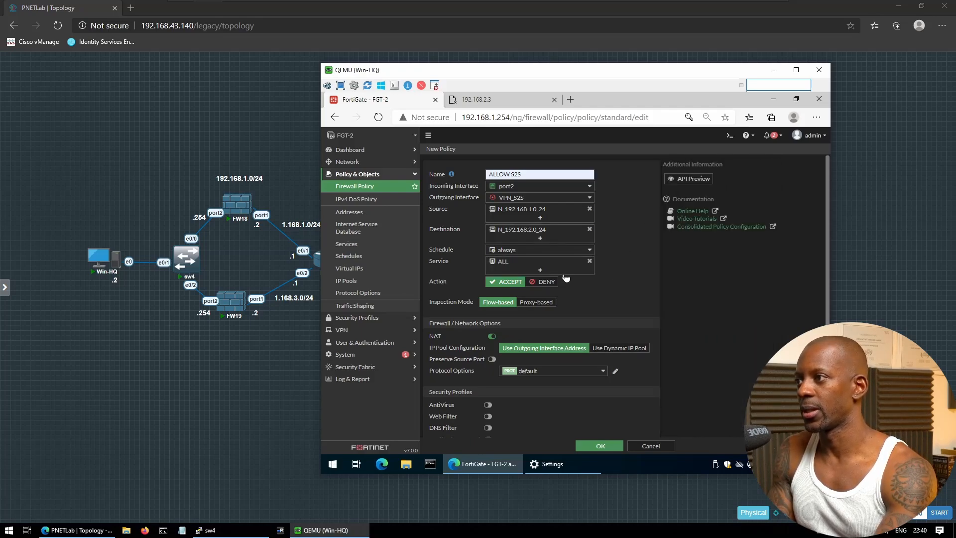
{"action": "scroll", "coordinate": [539, 312], "scroll_direction": "down", "scroll_amount": 2}
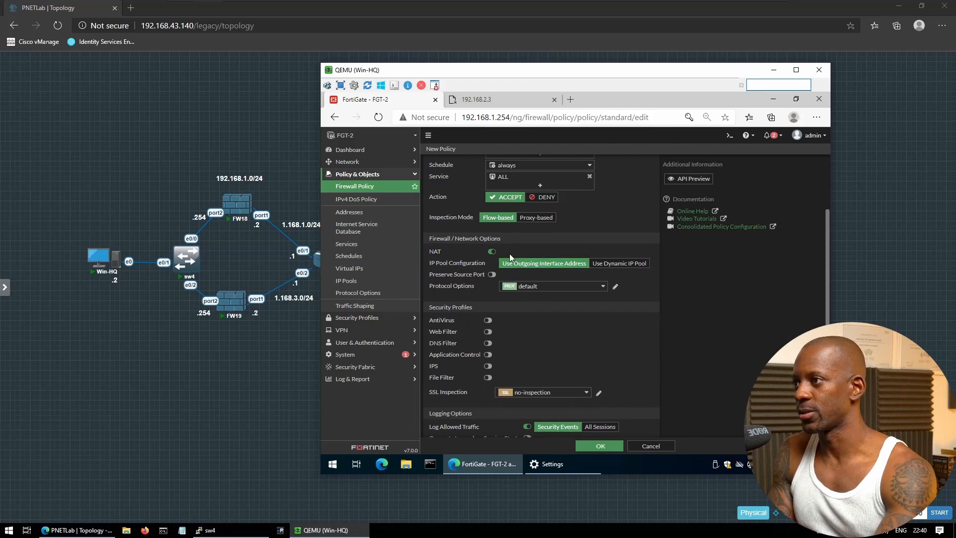
{"action": "scroll", "coordinate": [477, 301], "scroll_direction": "up", "scroll_amount": 1}
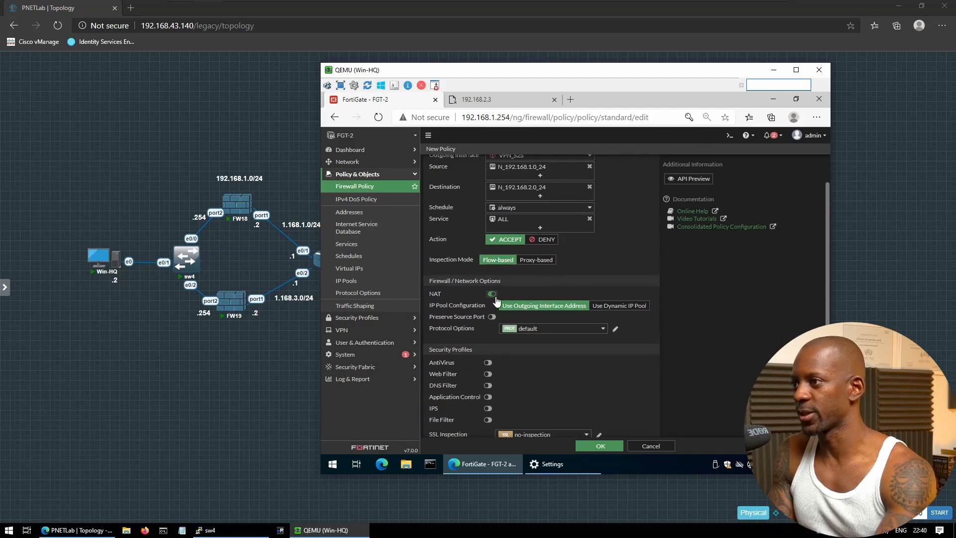
{"action": "left_click", "coordinate": [494, 294]}
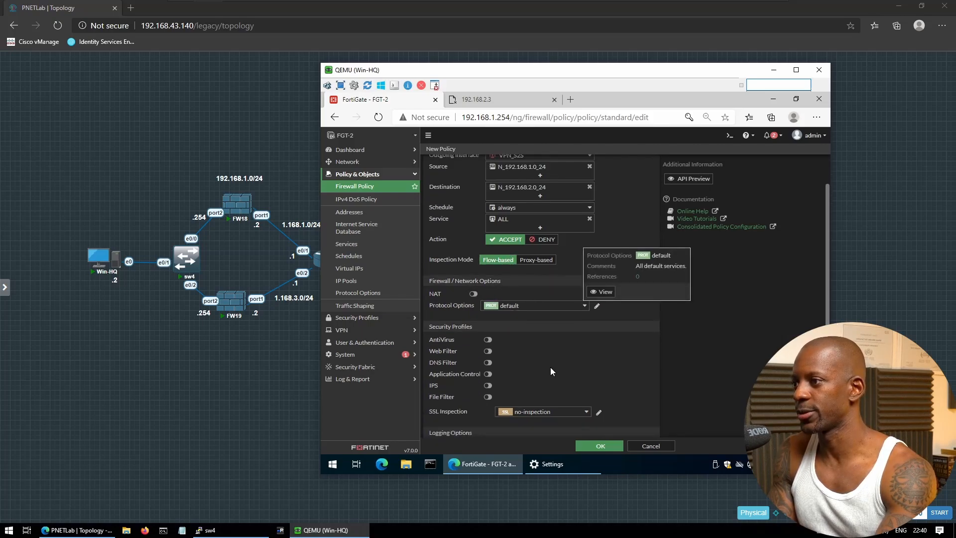
{"action": "scroll", "coordinate": [551, 367], "scroll_direction": "down", "scroll_amount": 2}
{"action": "left_click", "coordinate": [607, 351]}
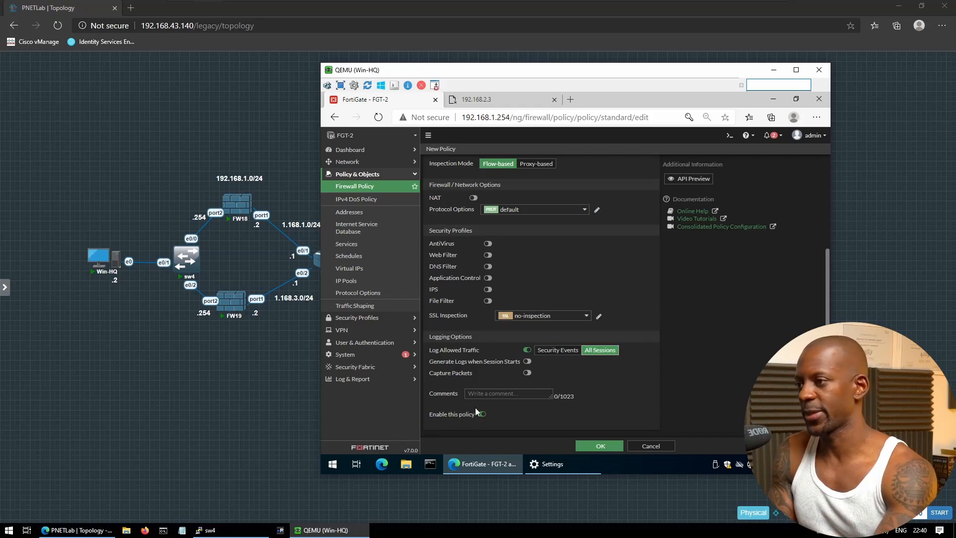
{"action": "left_click", "coordinate": [587, 447]}
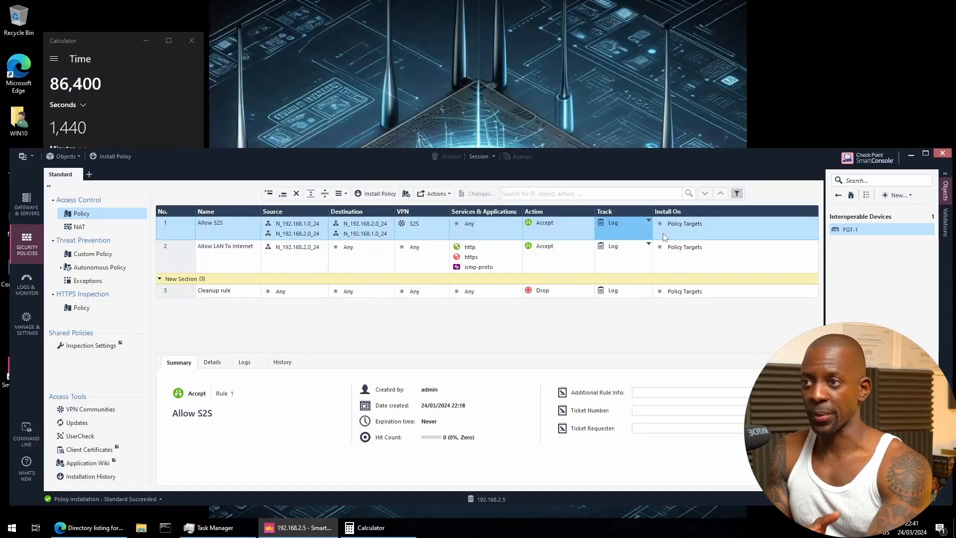
Create a new interoperable device named FGT-2 in SmartConsole
{"action": "left_click", "coordinate": [896, 195]}
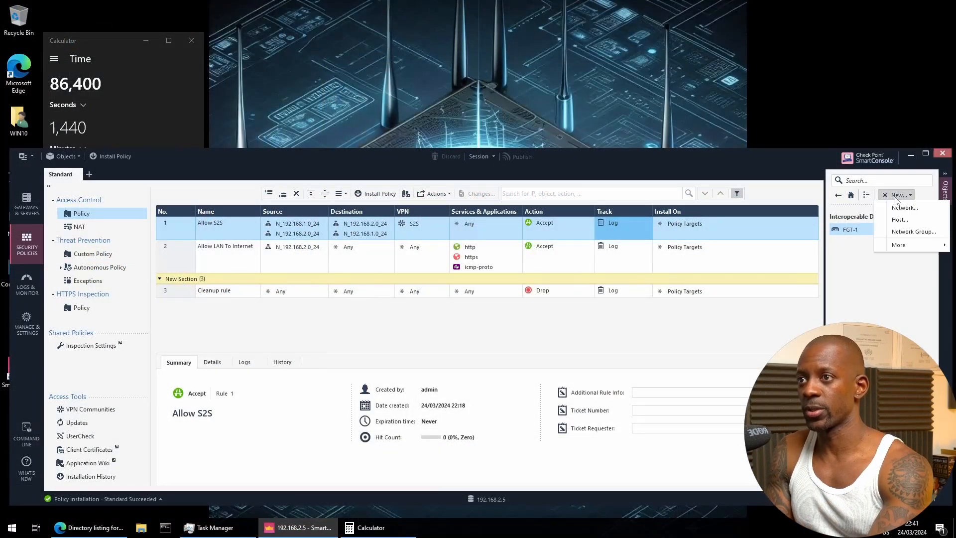
{"action": "mouse_move", "coordinate": [902, 246]}
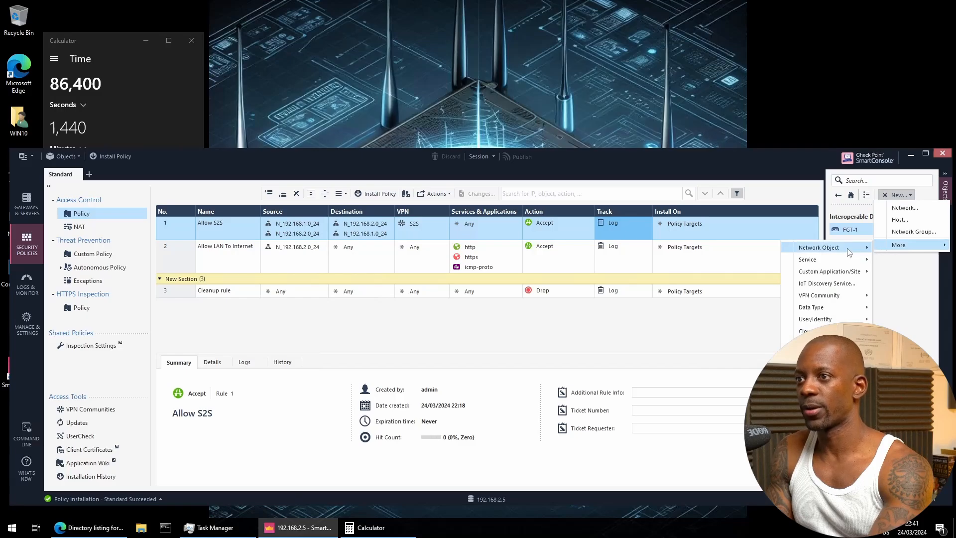
{"action": "mouse_move", "coordinate": [827, 247]}
{"action": "mouse_move", "coordinate": [721, 364]}
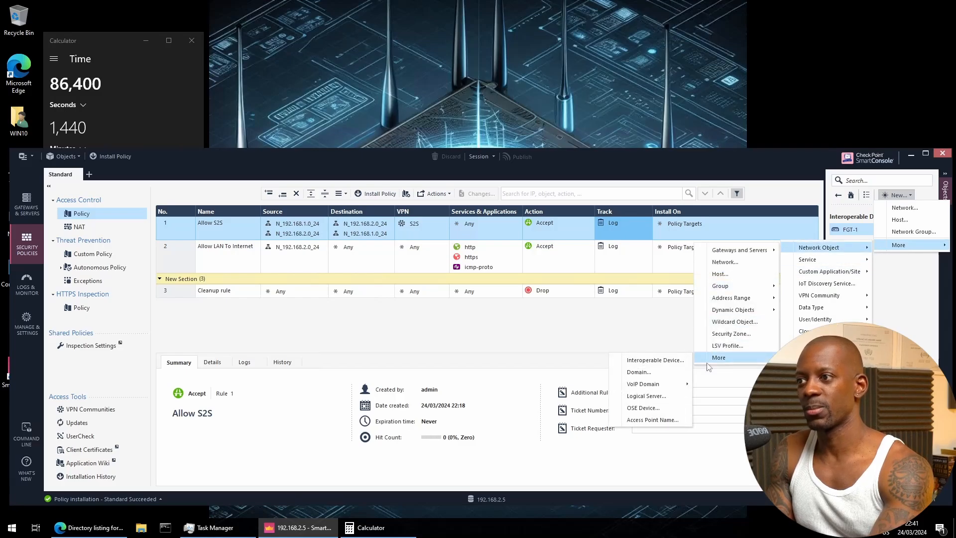
{"action": "left_click", "coordinate": [673, 360]}
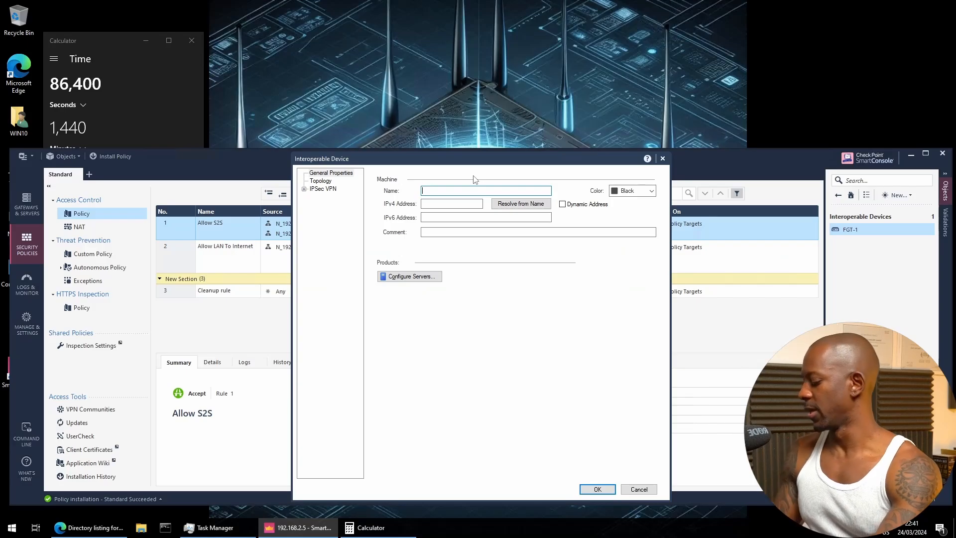
{"action": "type", "text": "FGT"}
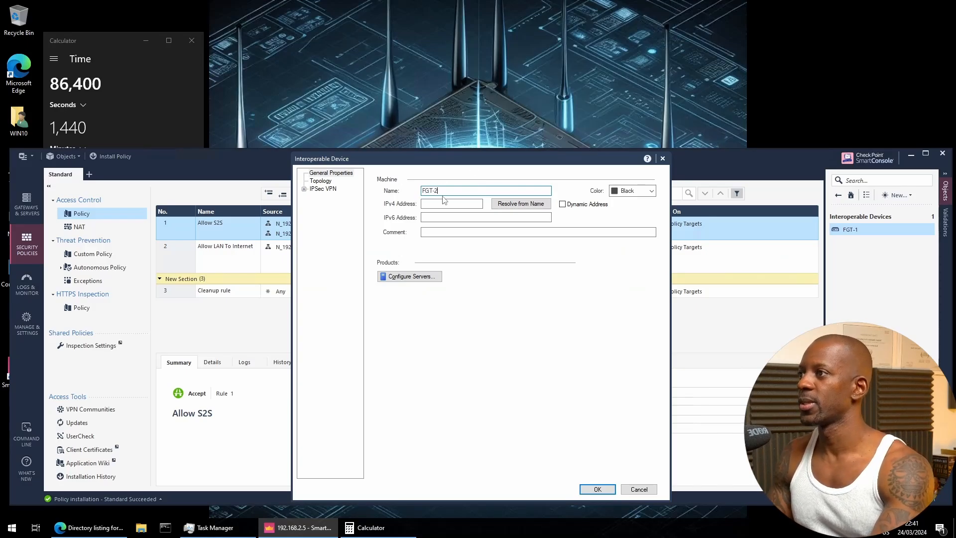
{"action": "type", "text": "-2"}
{"action": "key", "text": "Tab"}
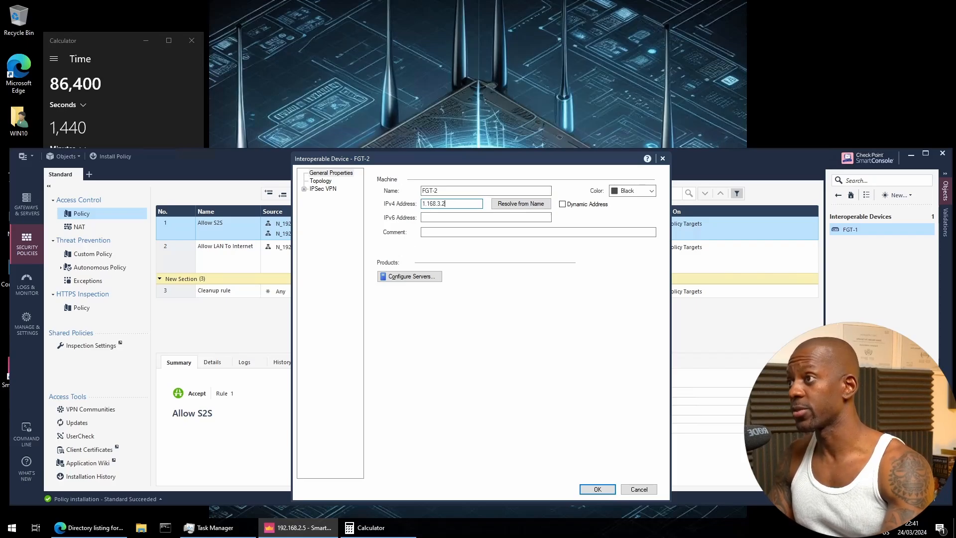
Give FGT-2 a user-defined VPN domain N_192.168.1.0_24, save, and publish
{"action": "left_click", "coordinate": [327, 184]}
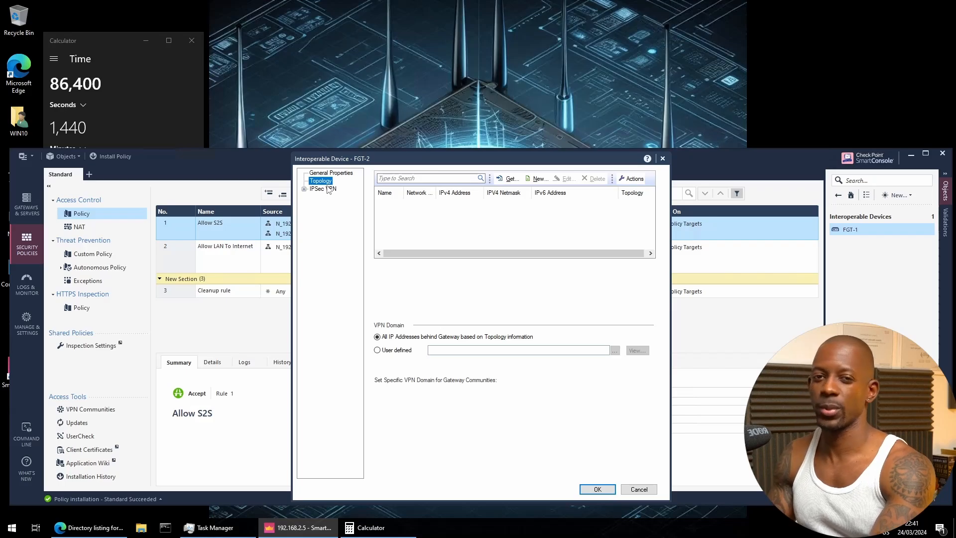
{"action": "left_click", "coordinate": [398, 351]}
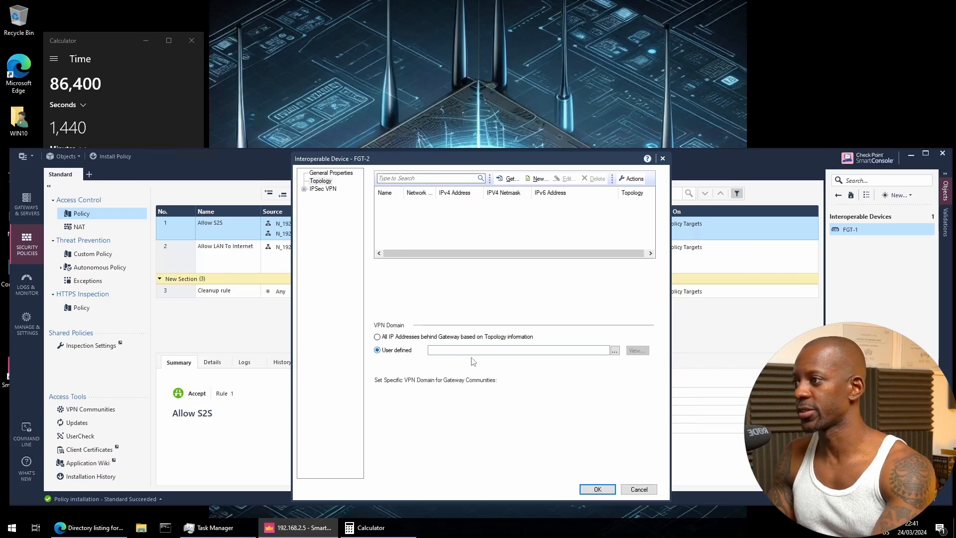
{"action": "left_click", "coordinate": [615, 351]}
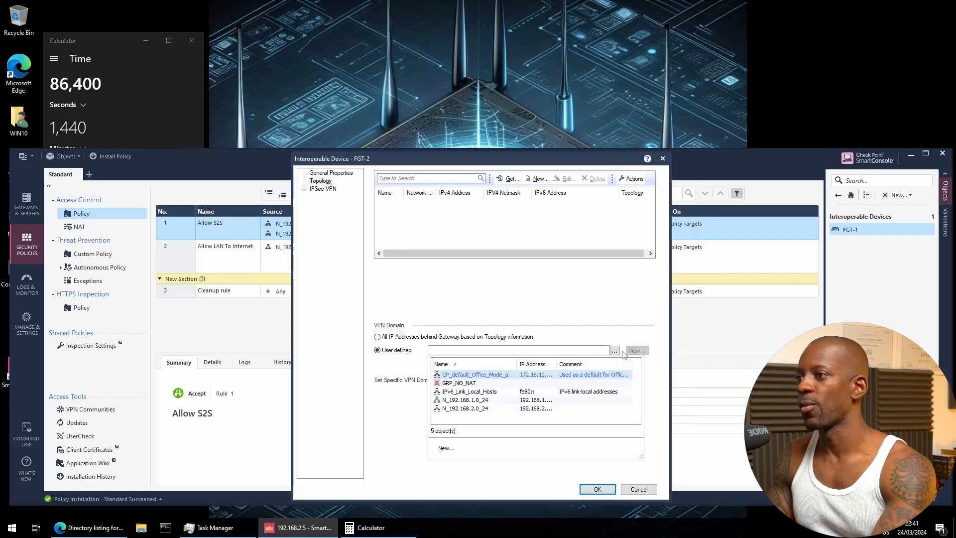
{"action": "left_click", "coordinate": [475, 400]}
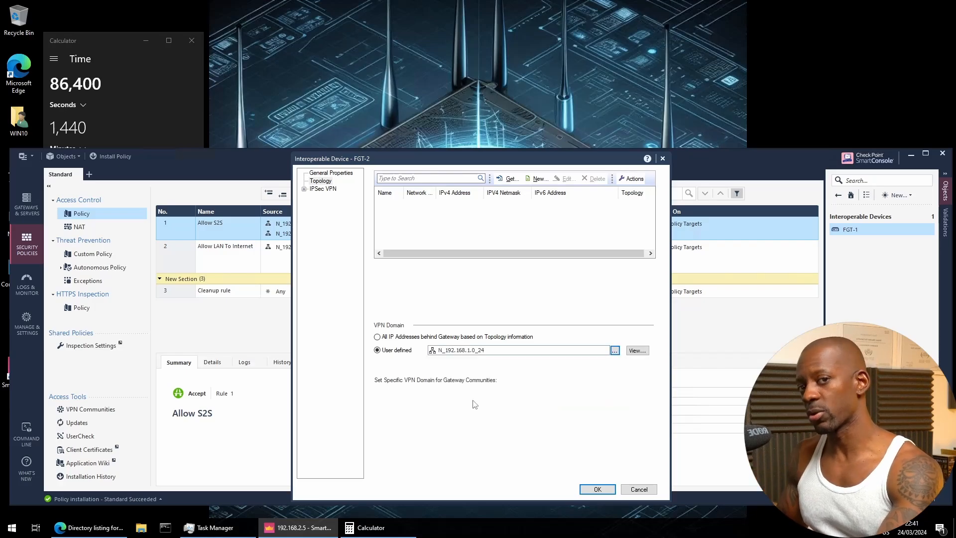
{"action": "left_click", "coordinate": [597, 490]}
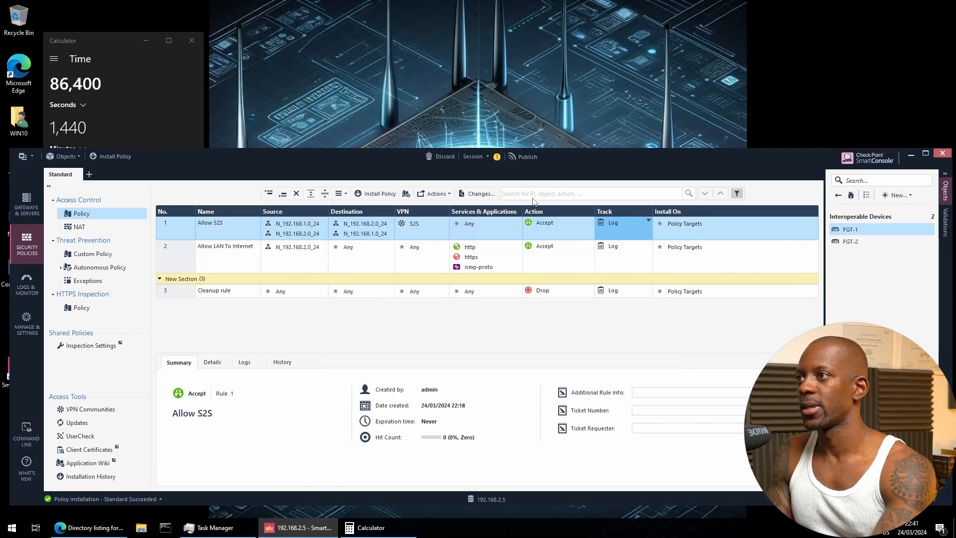
{"action": "left_click", "coordinate": [516, 155]}
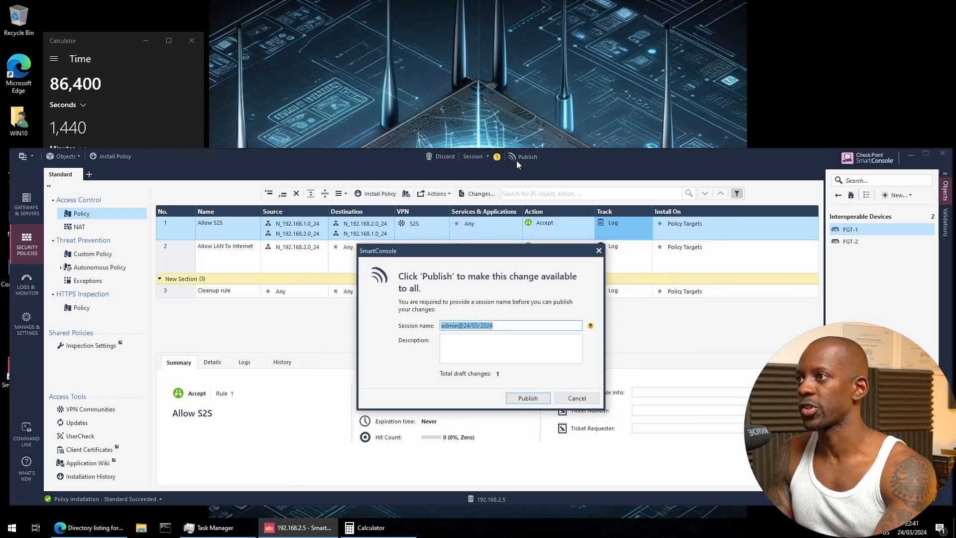
{"action": "left_click", "coordinate": [532, 396]}
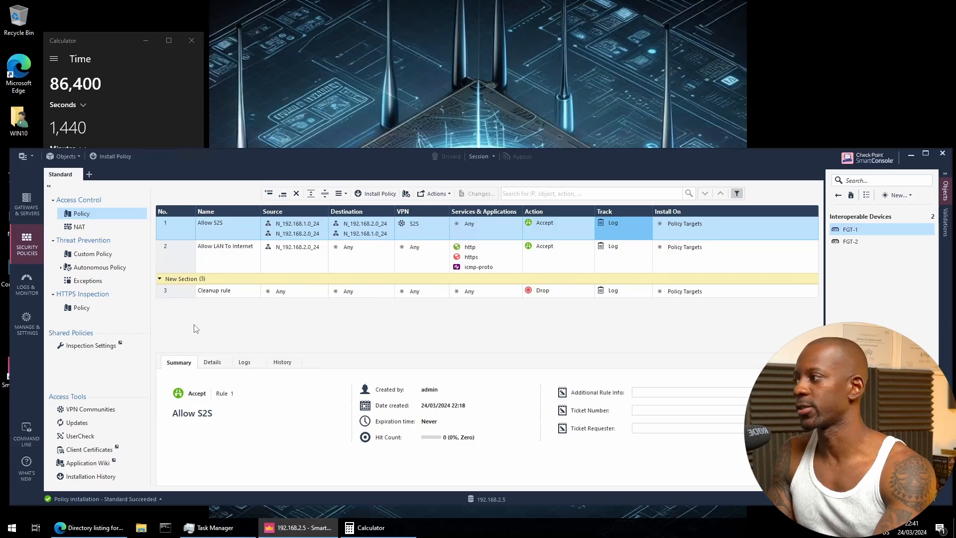
Add FGT-2 as a satellite gateway in the S2S VPN community
{"action": "left_click", "coordinate": [104, 411]}
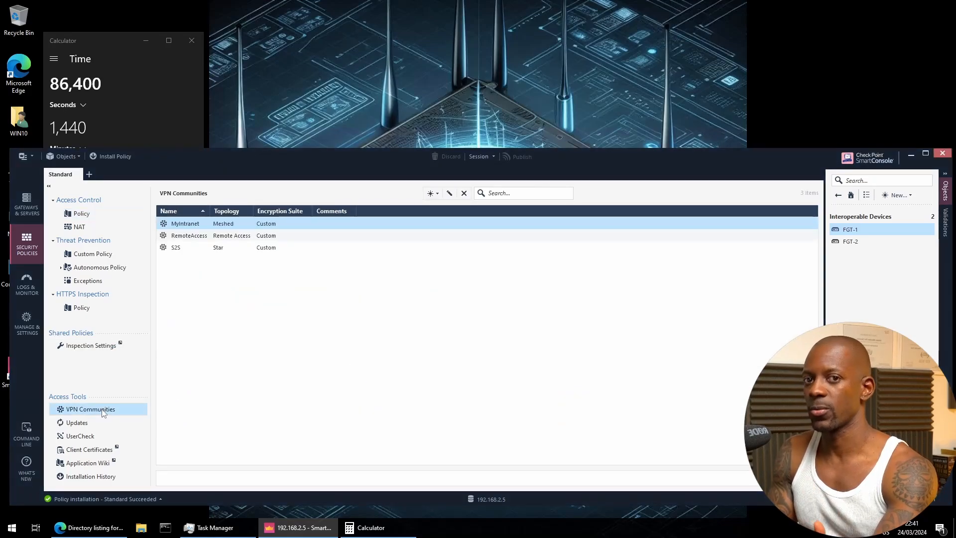
{"action": "left_click", "coordinate": [184, 249]}
{"action": "double_click", "coordinate": [184, 249]}
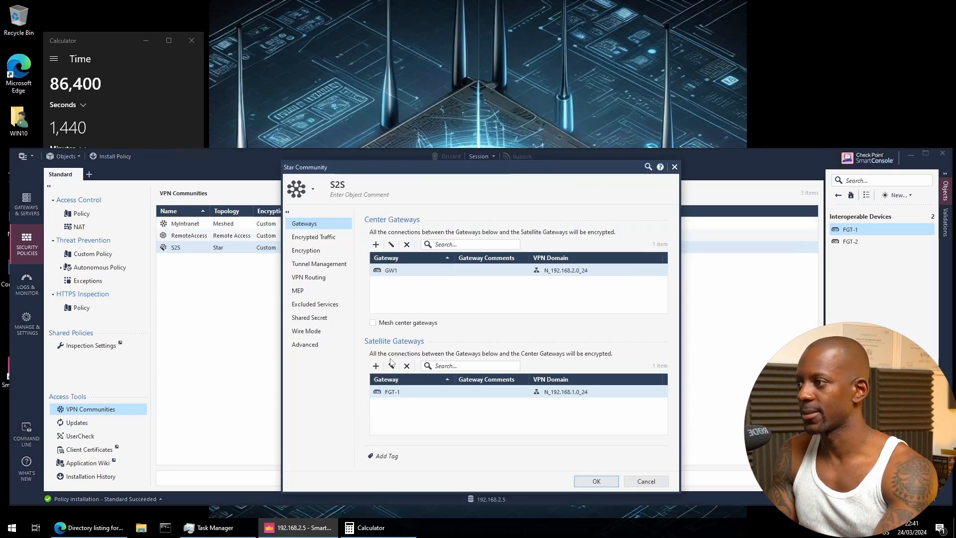
{"action": "left_click", "coordinate": [376, 365]}
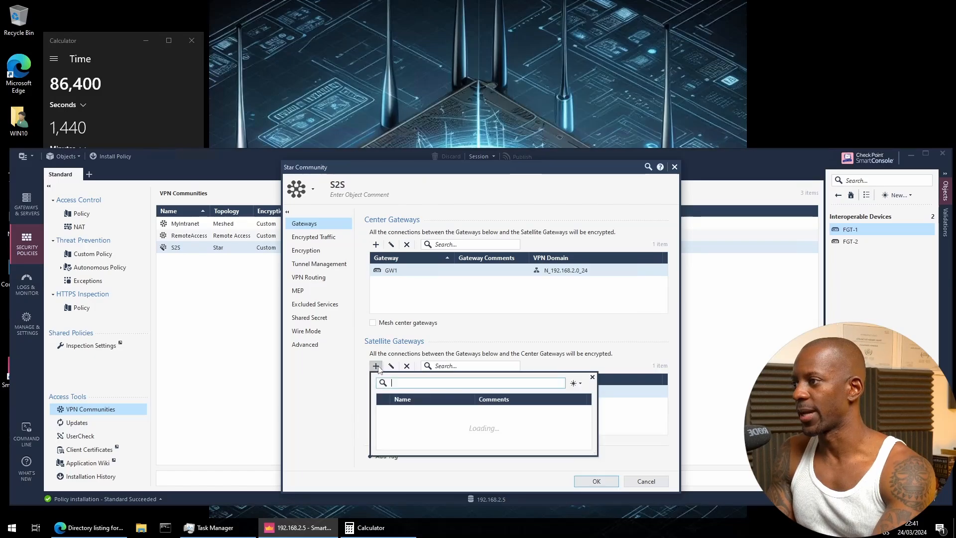
{"action": "left_click", "coordinate": [392, 410]}
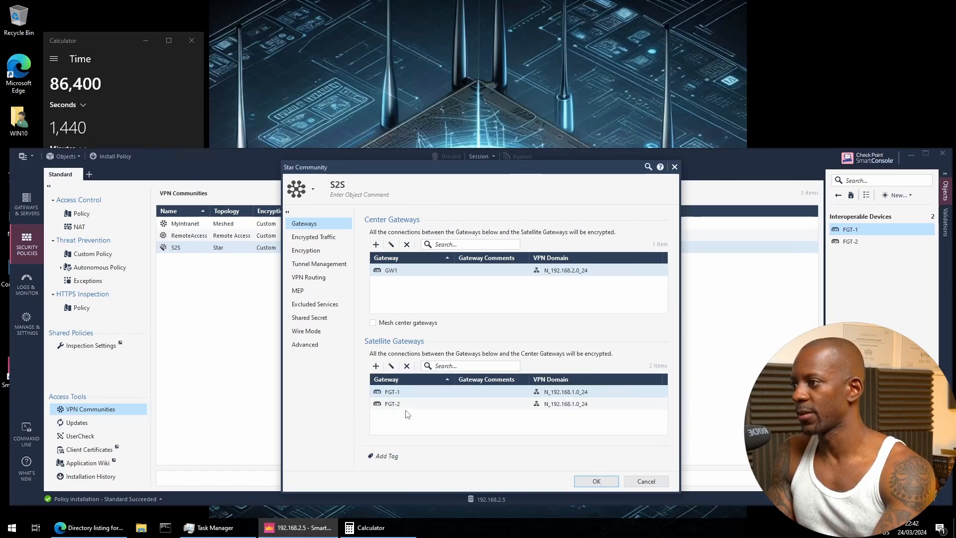
Give FGT-2 its own shared secret in the S2S community and save, accepting the short-secret warning
{"action": "left_click", "coordinate": [315, 320]}
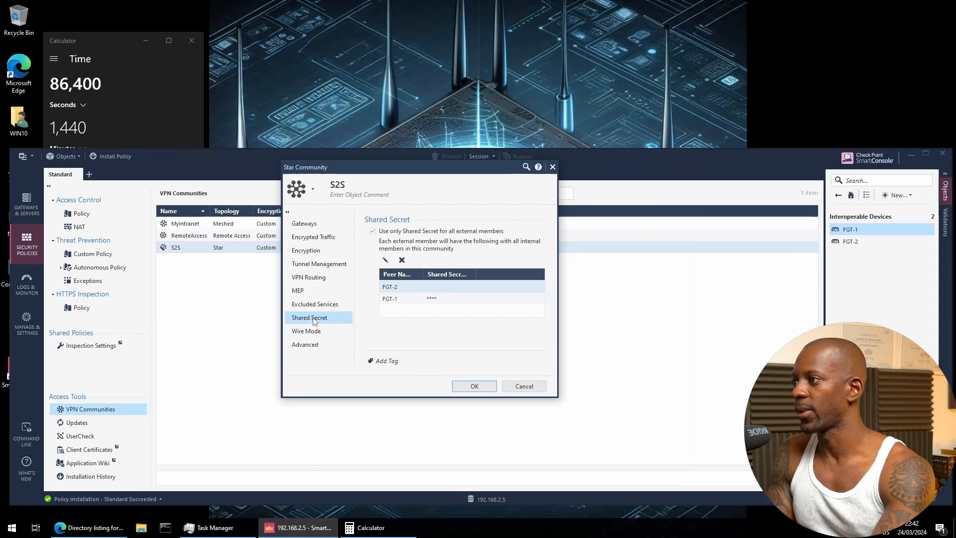
{"action": "left_click", "coordinate": [397, 290]}
{"action": "left_click", "coordinate": [385, 260]}
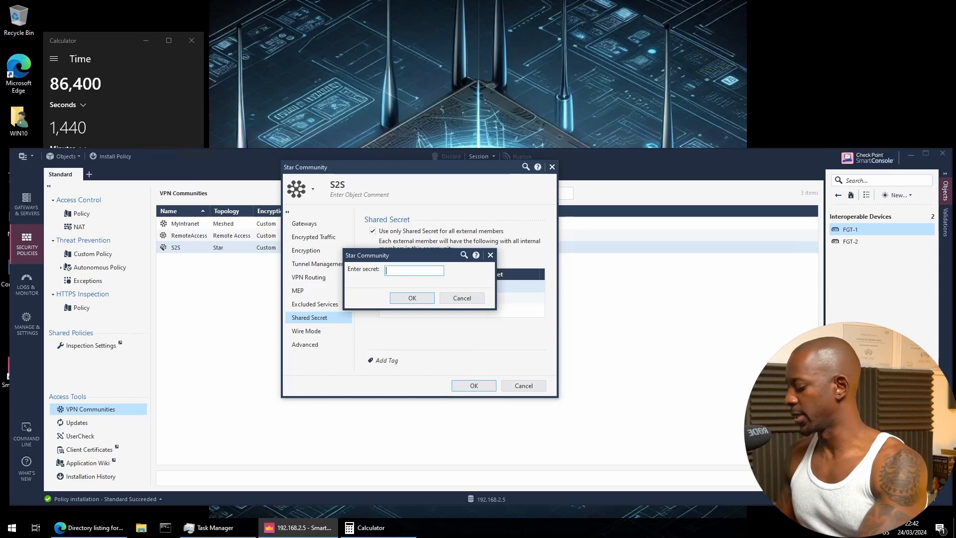
{"action": "type", "text": "••••••••"}
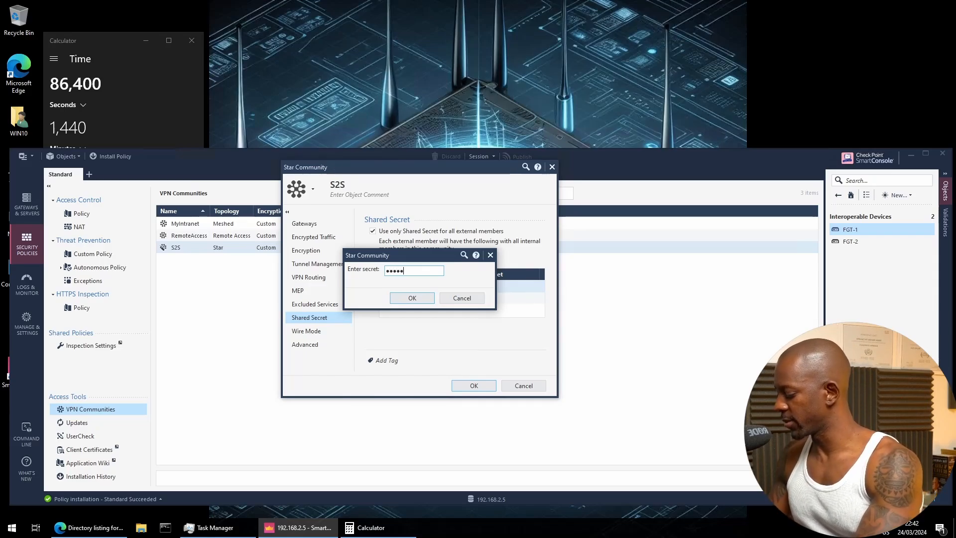
{"action": "left_click", "coordinate": [410, 297]}
{"action": "left_click", "coordinate": [473, 384]}
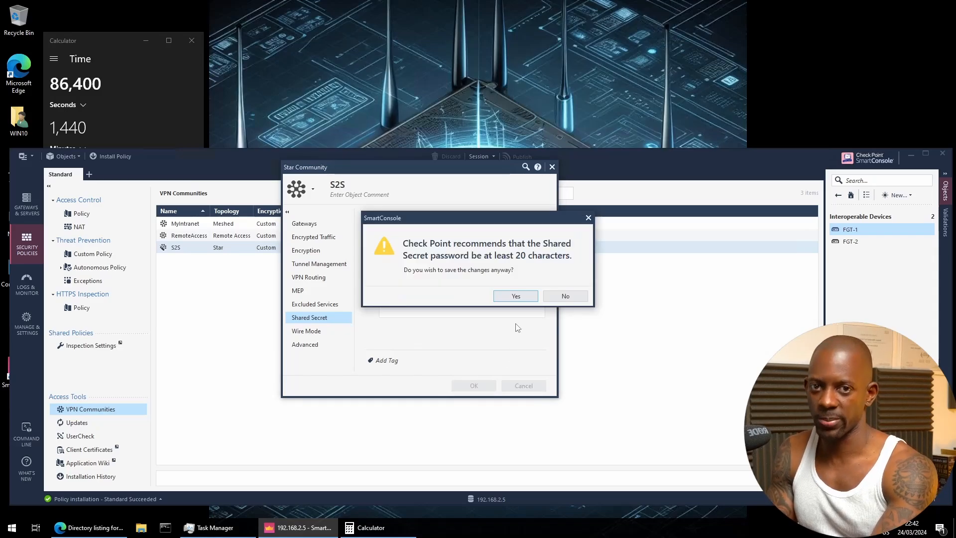
{"action": "left_click", "coordinate": [516, 296]}
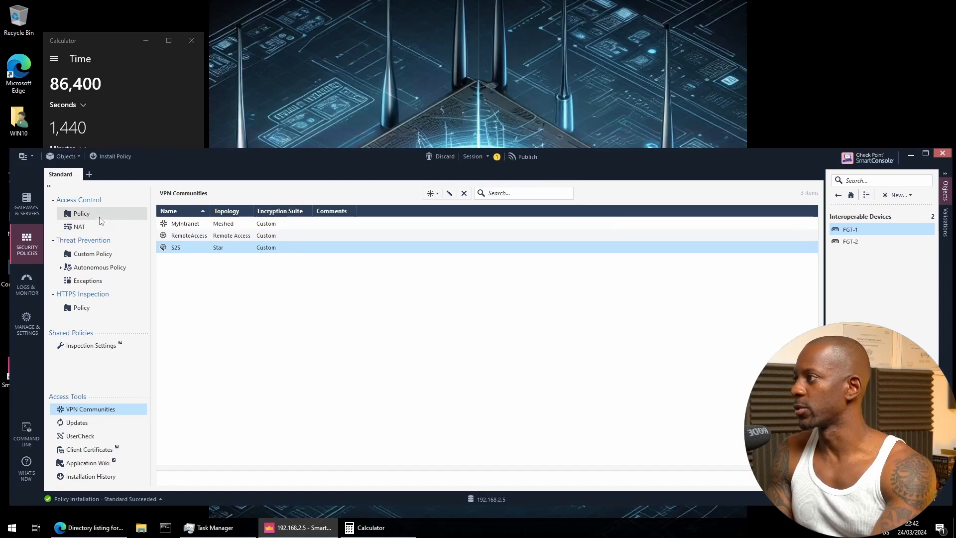
Publish and install the security policy from the access control rulebase
{"action": "left_click", "coordinate": [97, 217]}
{"action": "left_click", "coordinate": [377, 195]}
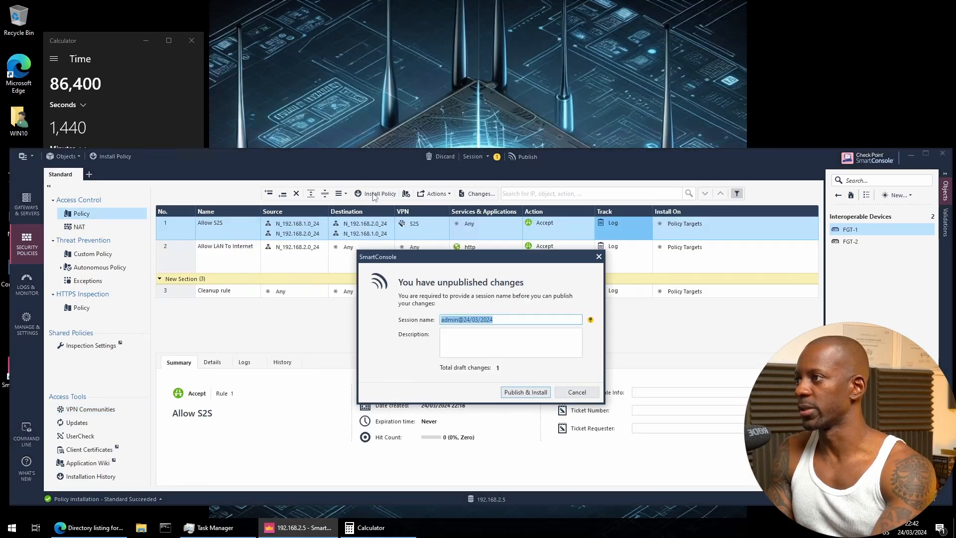
{"action": "key", "text": "Return"}
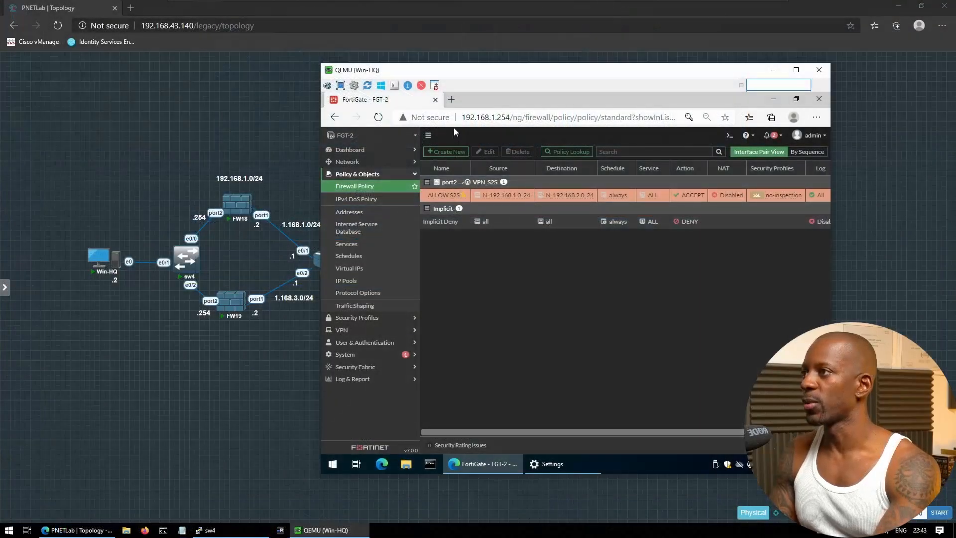
{"action": "left_click", "coordinate": [452, 100]}
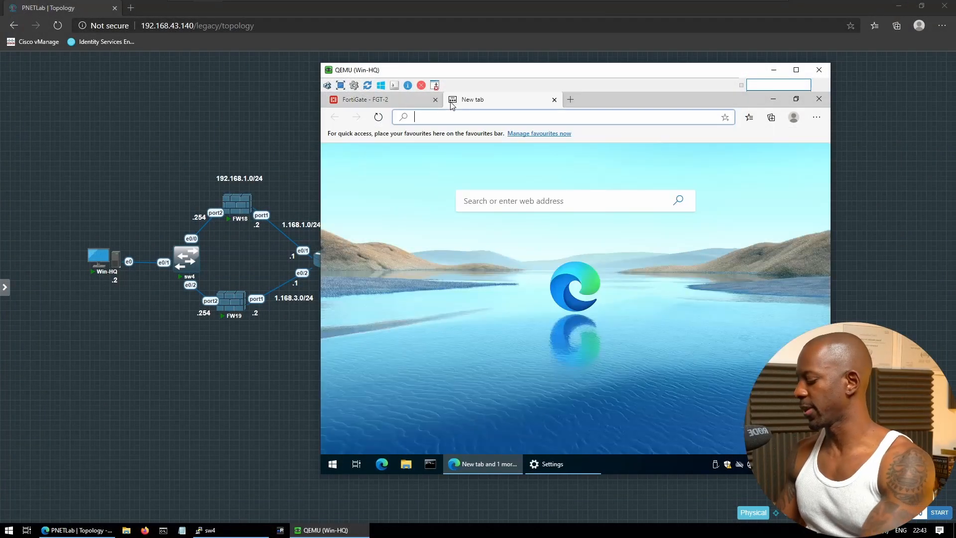
{"action": "type", "text": "http://1"}
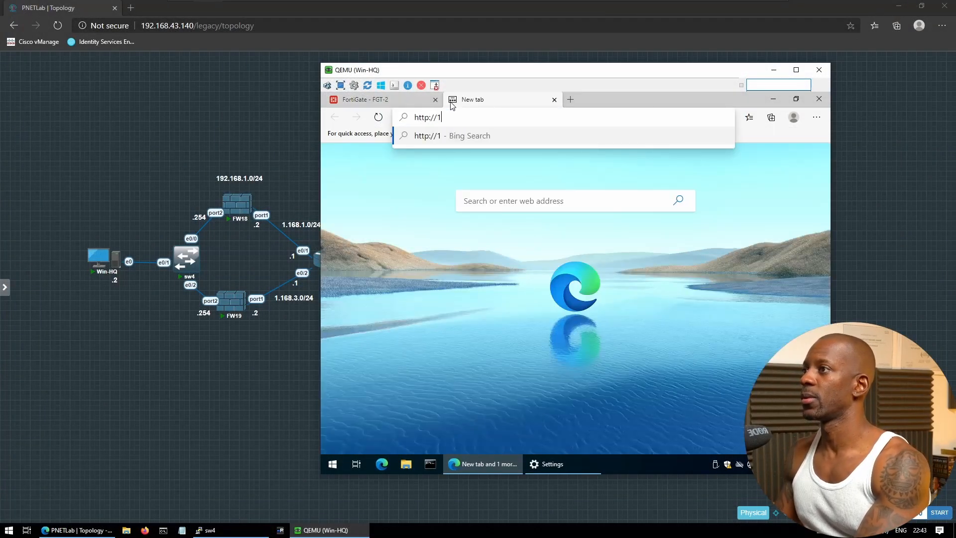
{"action": "type", "text": "92.168.2.3"}
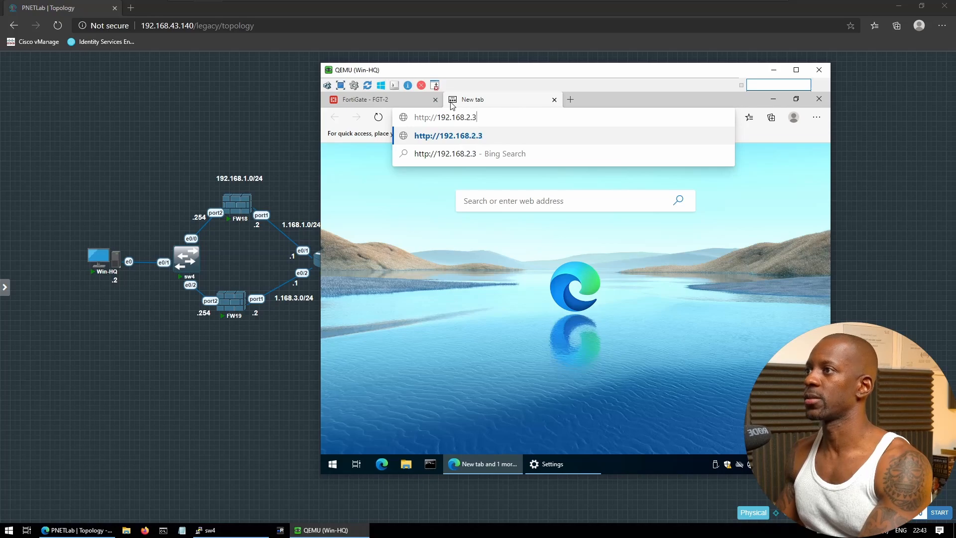
{"action": "key", "text": "Return"}
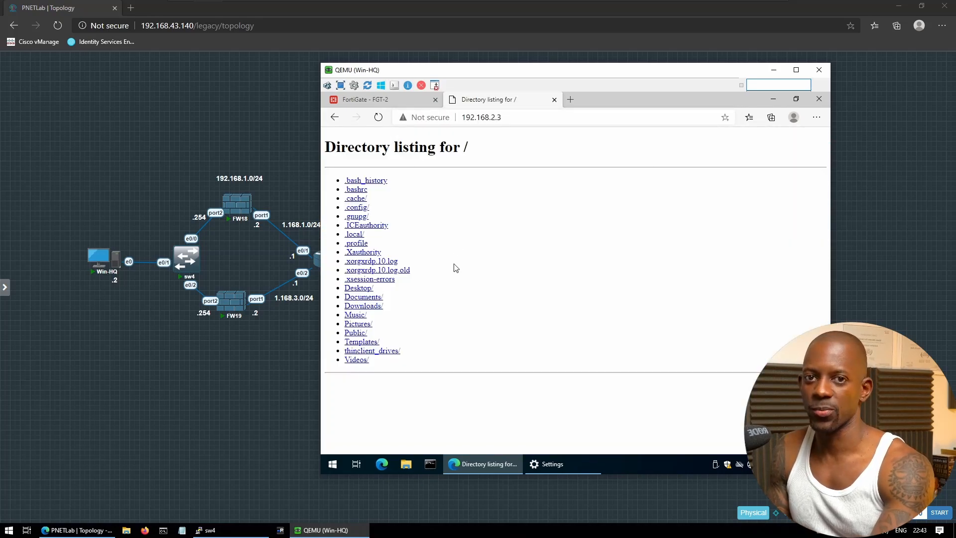
On FGT-2, view the VPN Events log under Log & Report > Events
{"action": "left_click", "coordinate": [386, 104]}
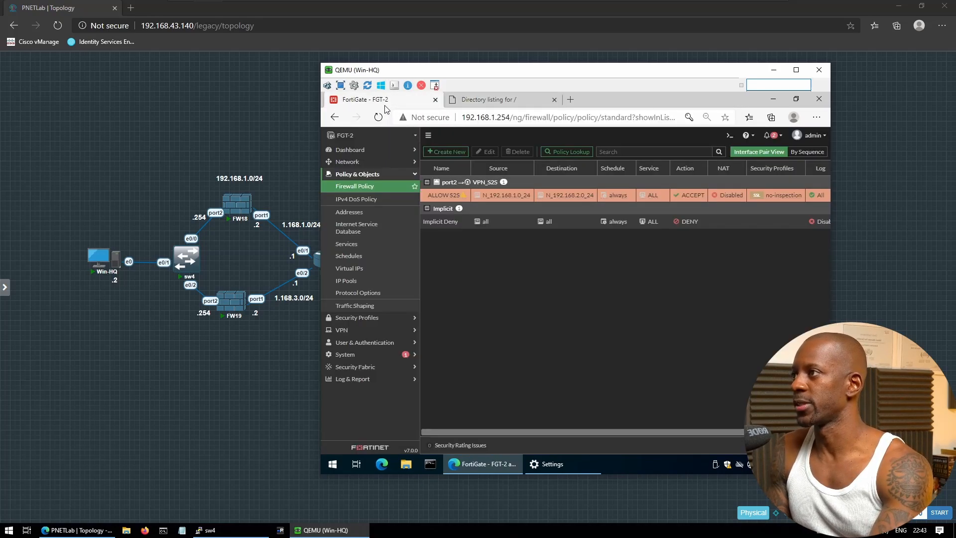
{"action": "left_click", "coordinate": [367, 332]}
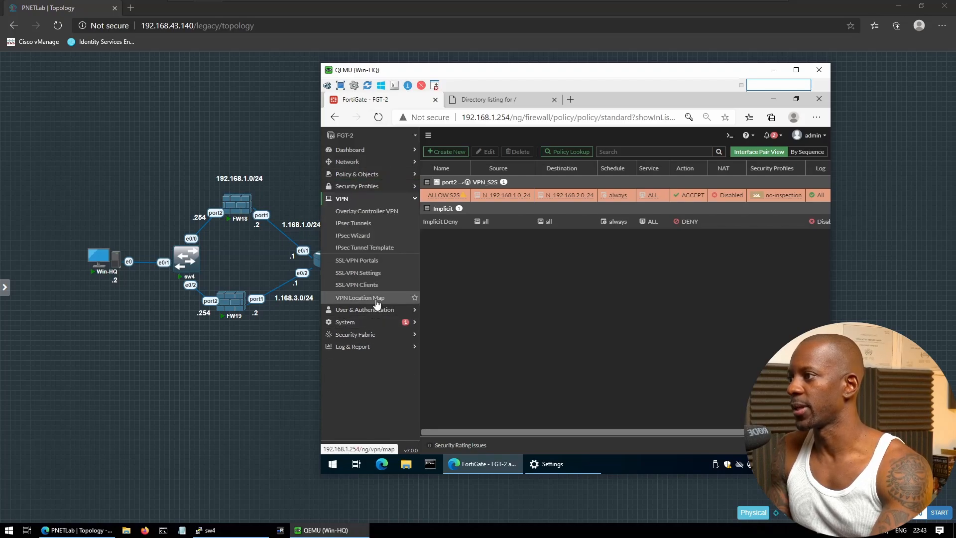
{"action": "left_click", "coordinate": [360, 347]}
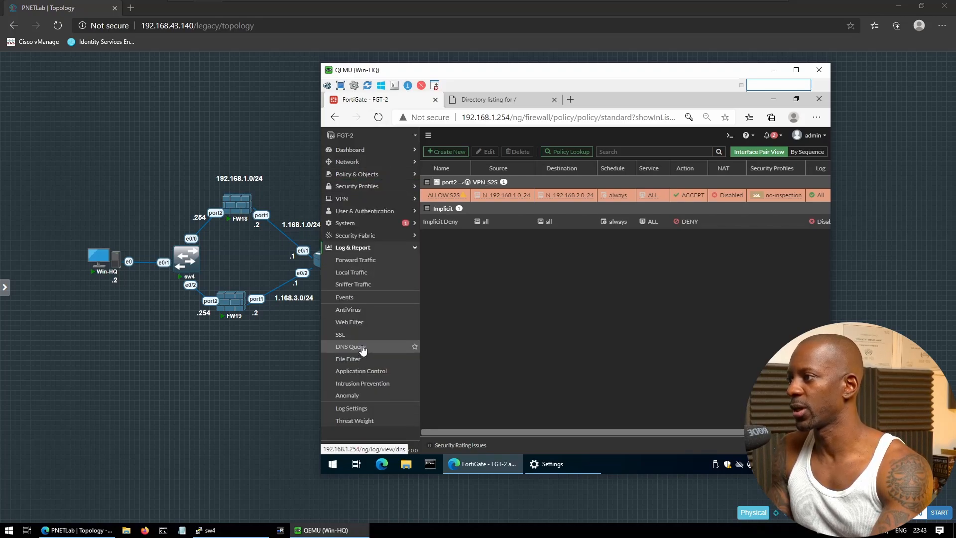
{"action": "left_click", "coordinate": [362, 307]}
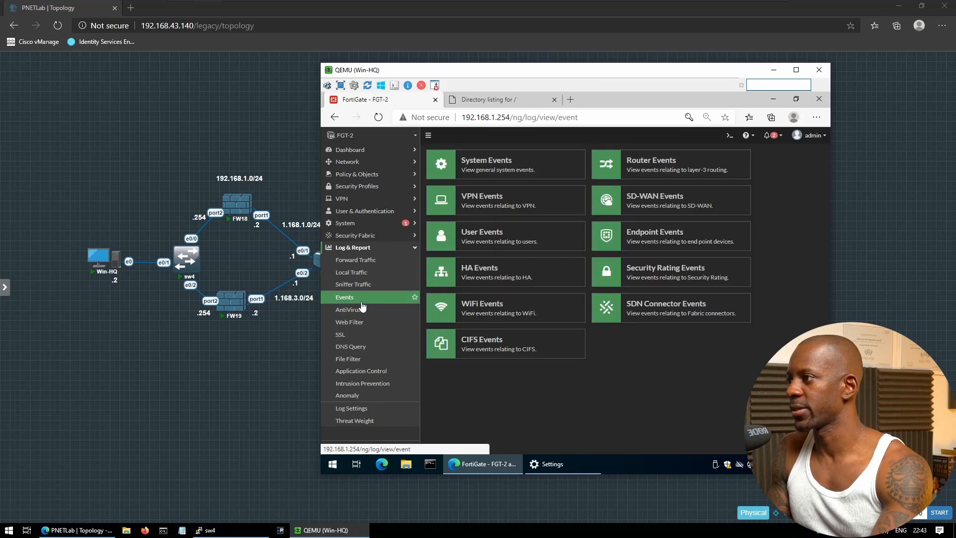
{"action": "left_click", "coordinate": [478, 209]}
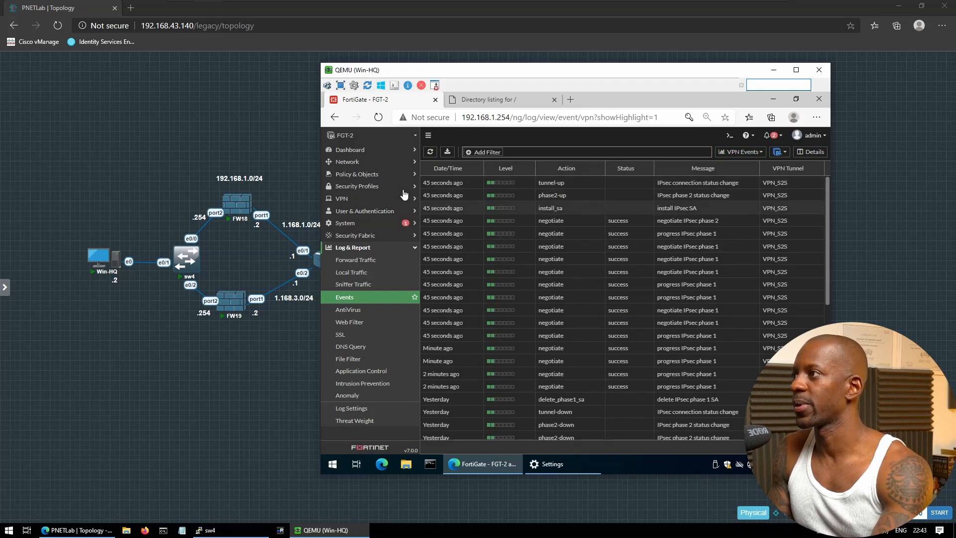
Check VPN_S2S in the Dashboard IPsec Monitor, then bring the PNETLab topology to front
{"action": "left_click", "coordinate": [374, 150]}
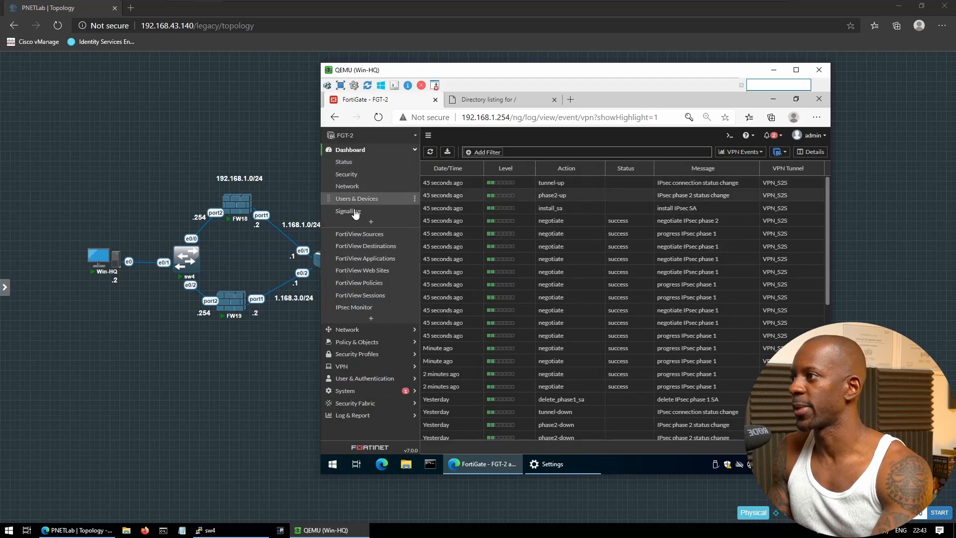
{"action": "left_click", "coordinate": [351, 307]}
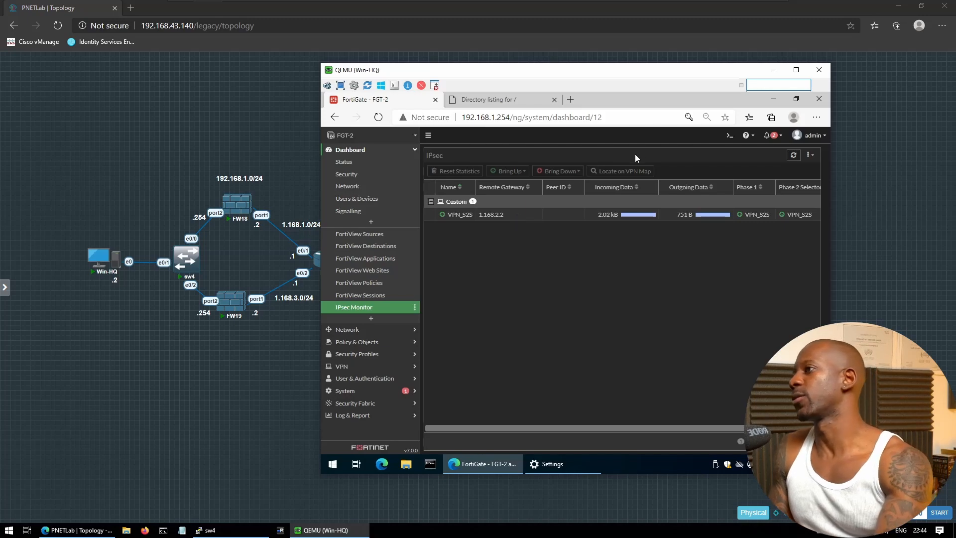
{"action": "left_click", "coordinate": [262, 153]}
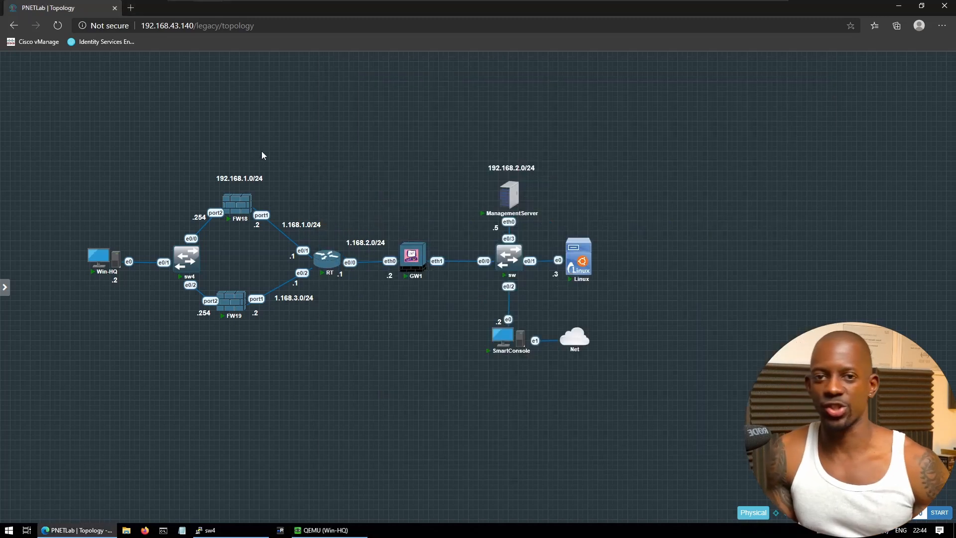